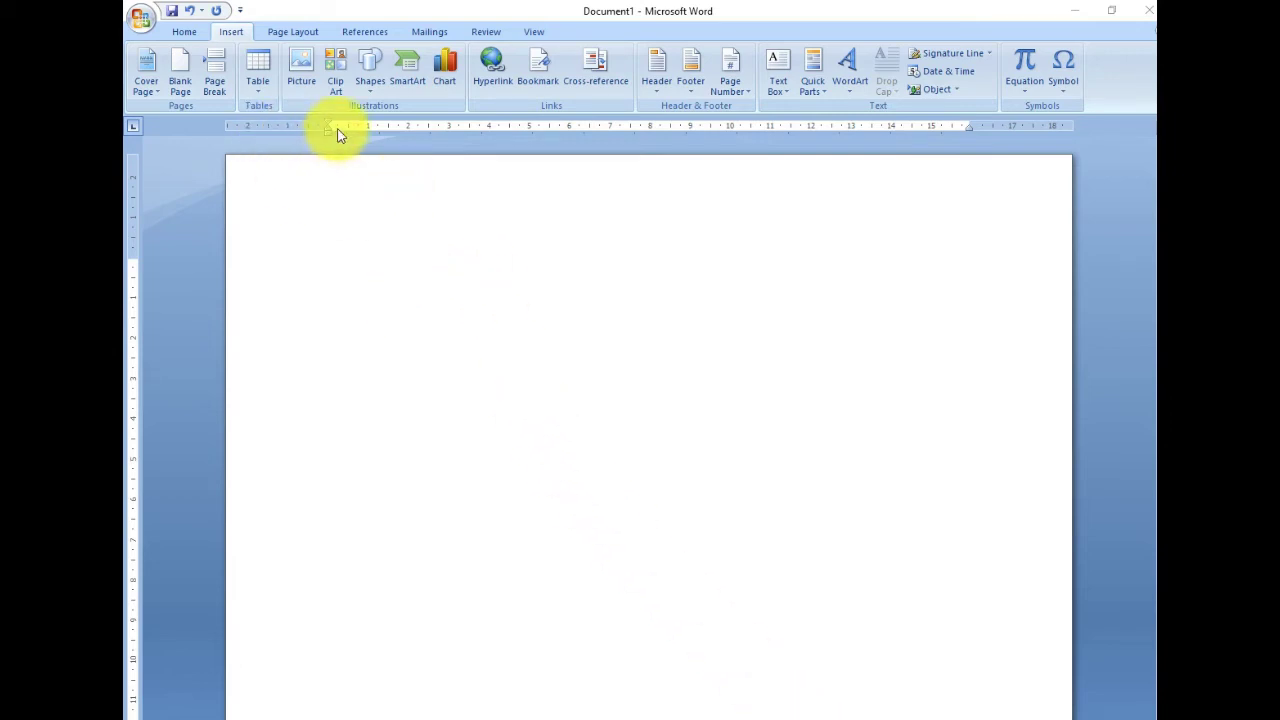
# Step: Draw a 9.39 × 18.98 cm rectangle across the upper half of the page
pyautogui.click(368, 82)
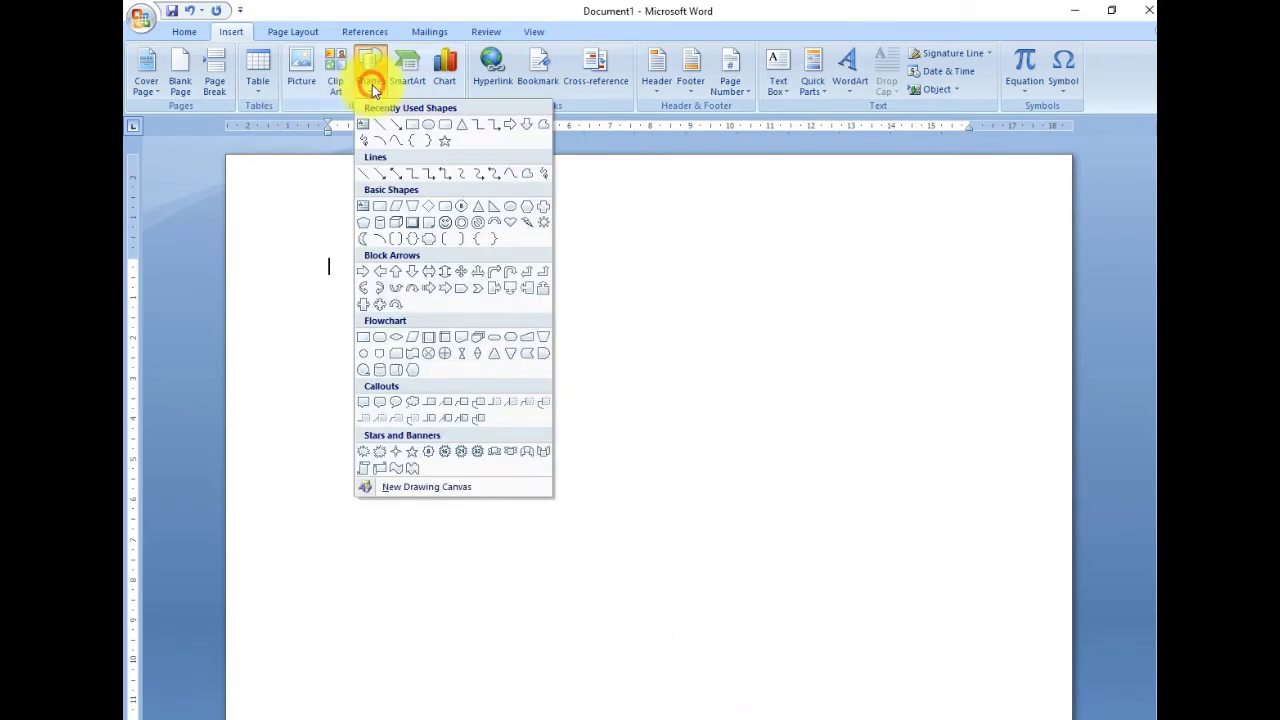
pyautogui.click(407, 123)
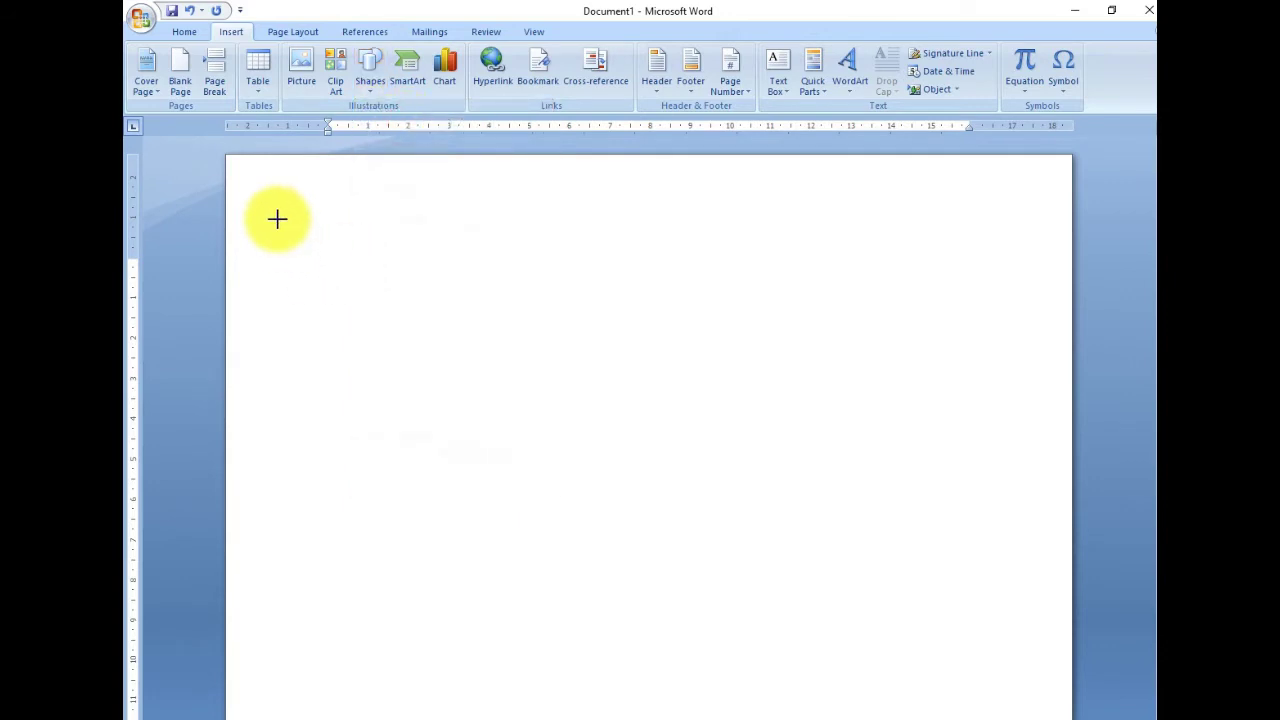
pyautogui.moveTo(277, 217)
pyautogui.mouseDown()
pyautogui.moveTo(1012, 561)
pyautogui.moveTo(1042, 597)
pyautogui.mouseUp()
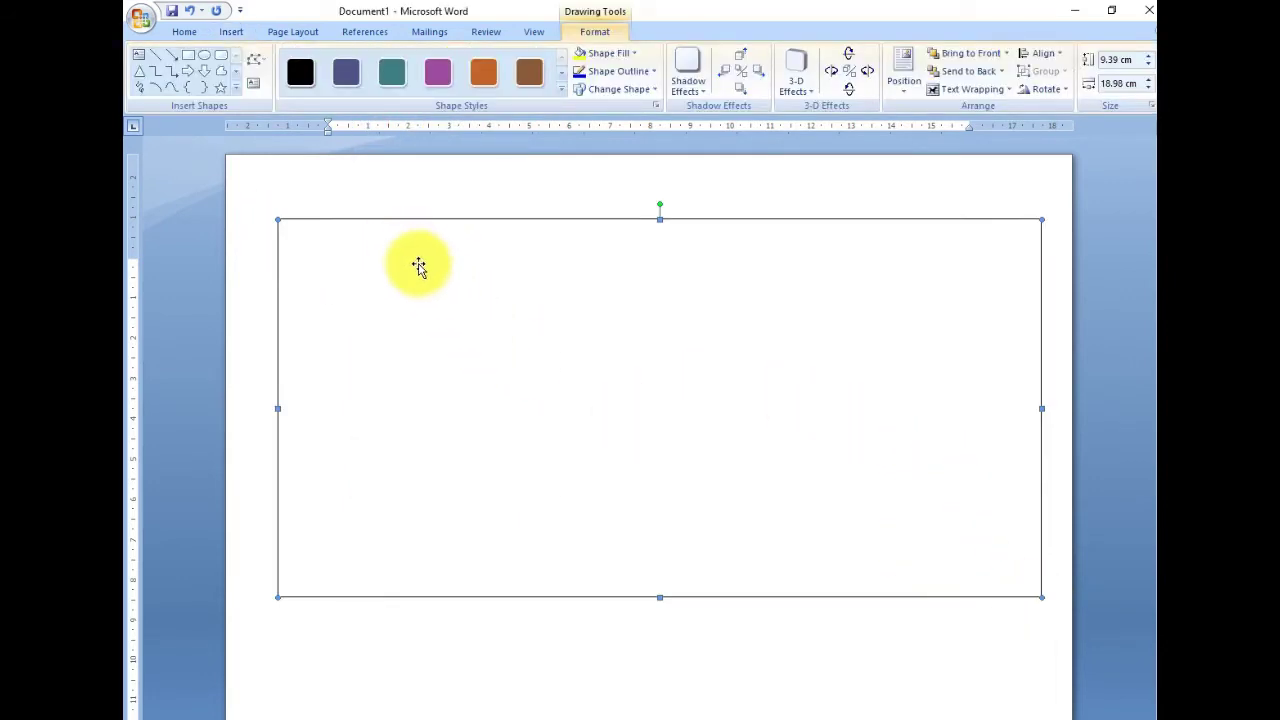
# Step: Set the rectangle's outline colour to black
pyautogui.click(618, 53)
pyautogui.click(615, 52)
pyautogui.click(609, 74)
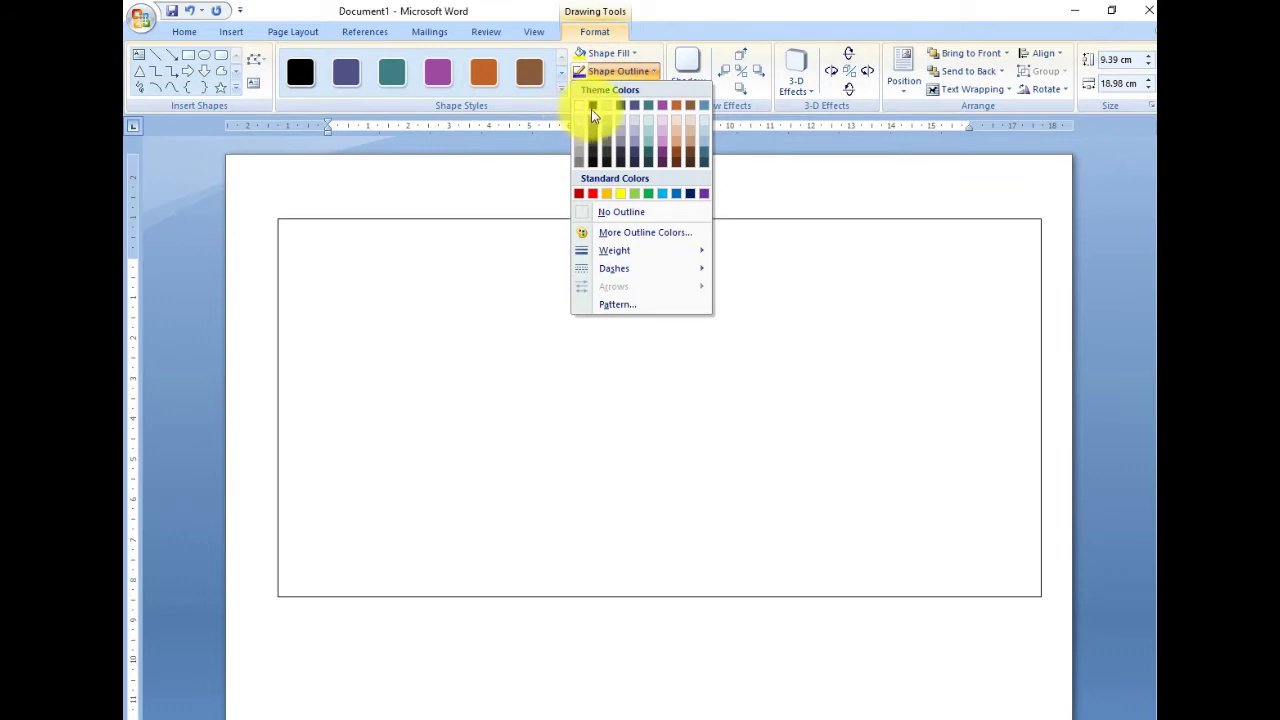
pyautogui.click(592, 106)
pyautogui.click(605, 72)
# Step: Apply a 6 pt solid black triple-line border to the rectangle
pyautogui.moveTo(614, 250)
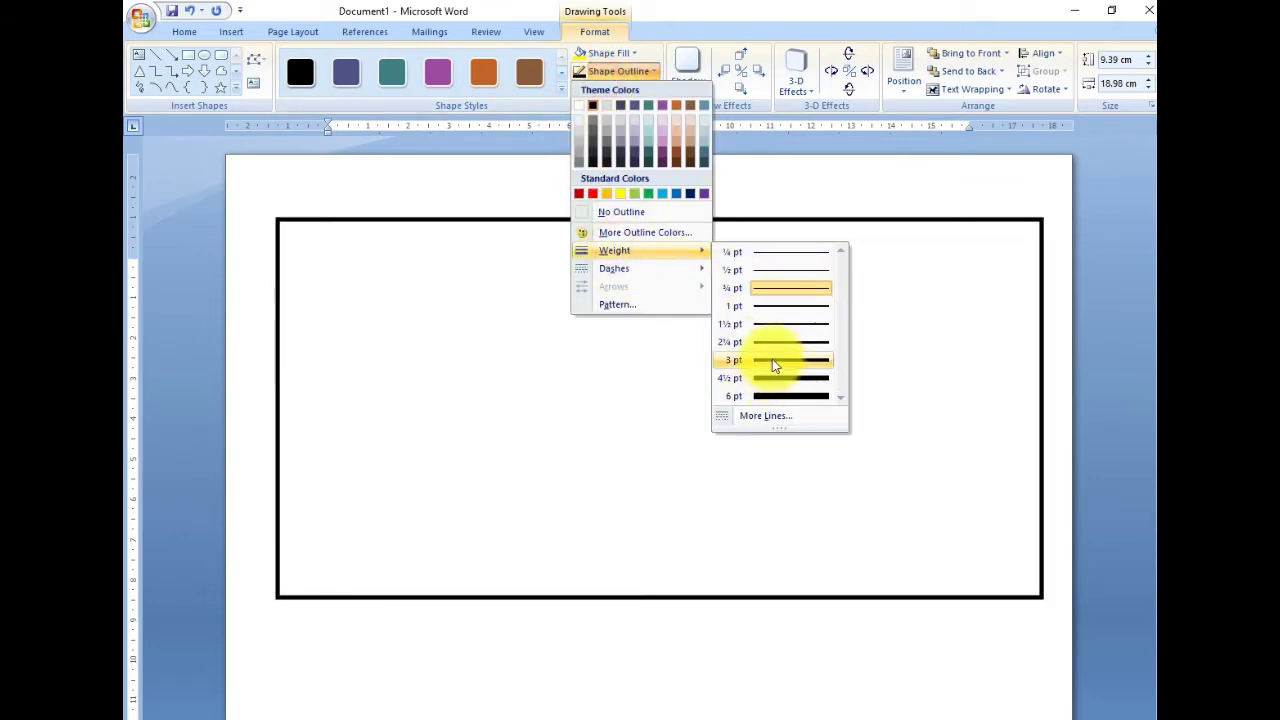
pyautogui.click(772, 417)
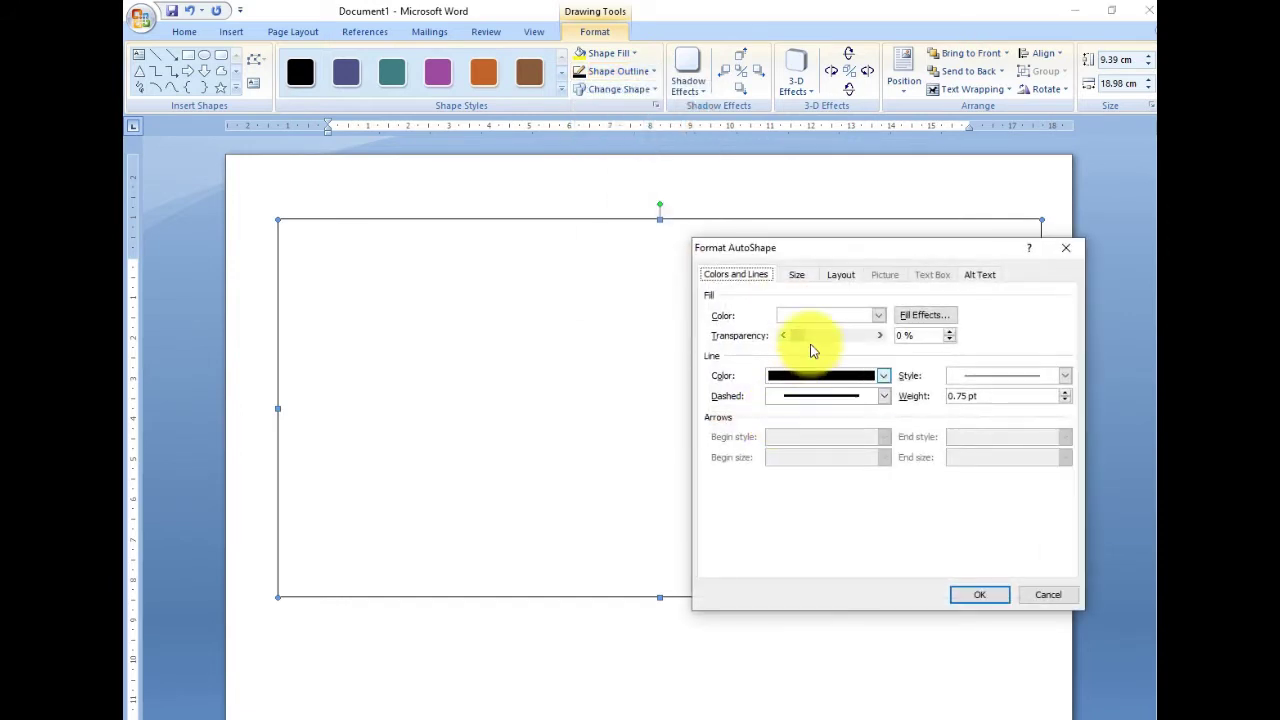
pyautogui.moveTo(800, 260); pyautogui.dragTo(695, 238)
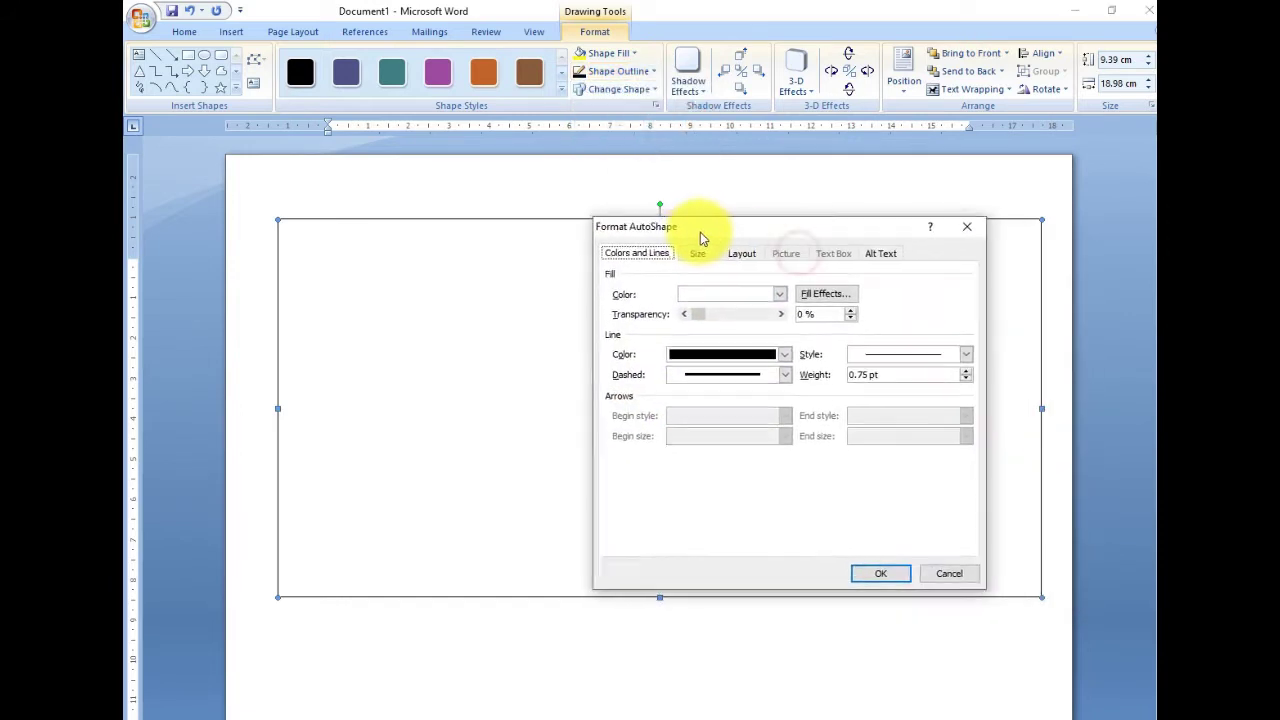
pyautogui.click(850, 358)
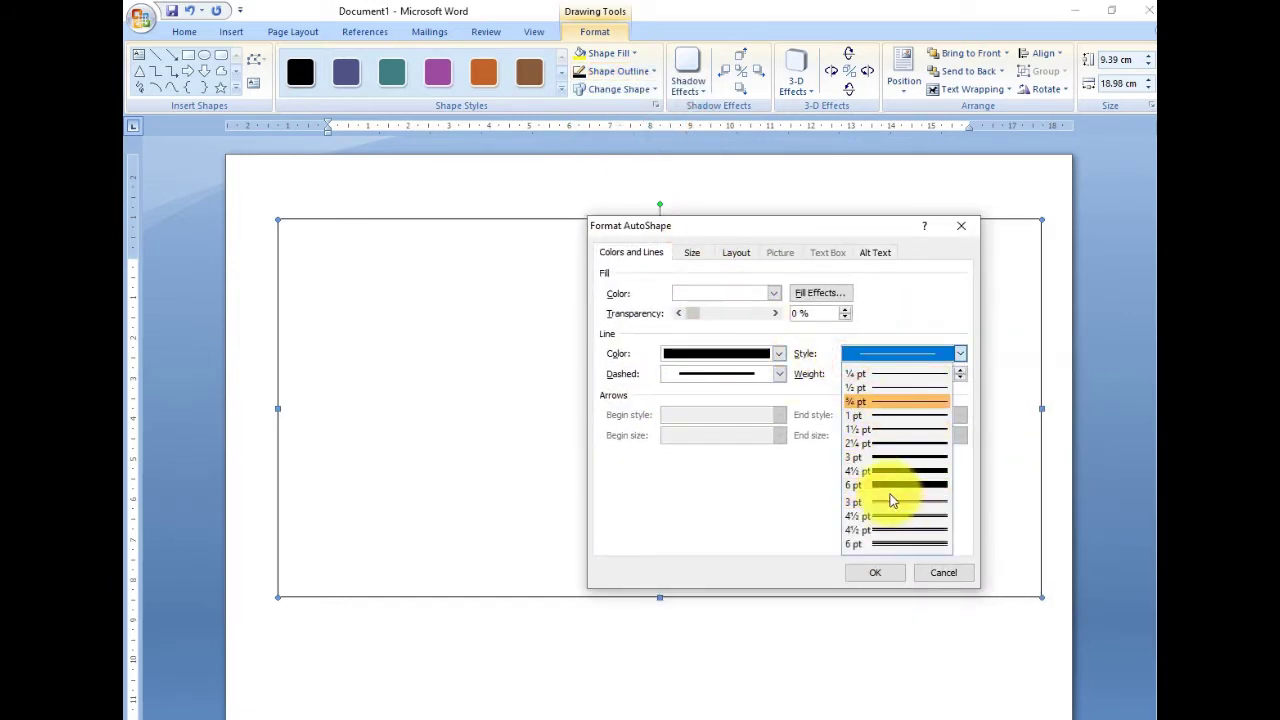
pyautogui.click(906, 545)
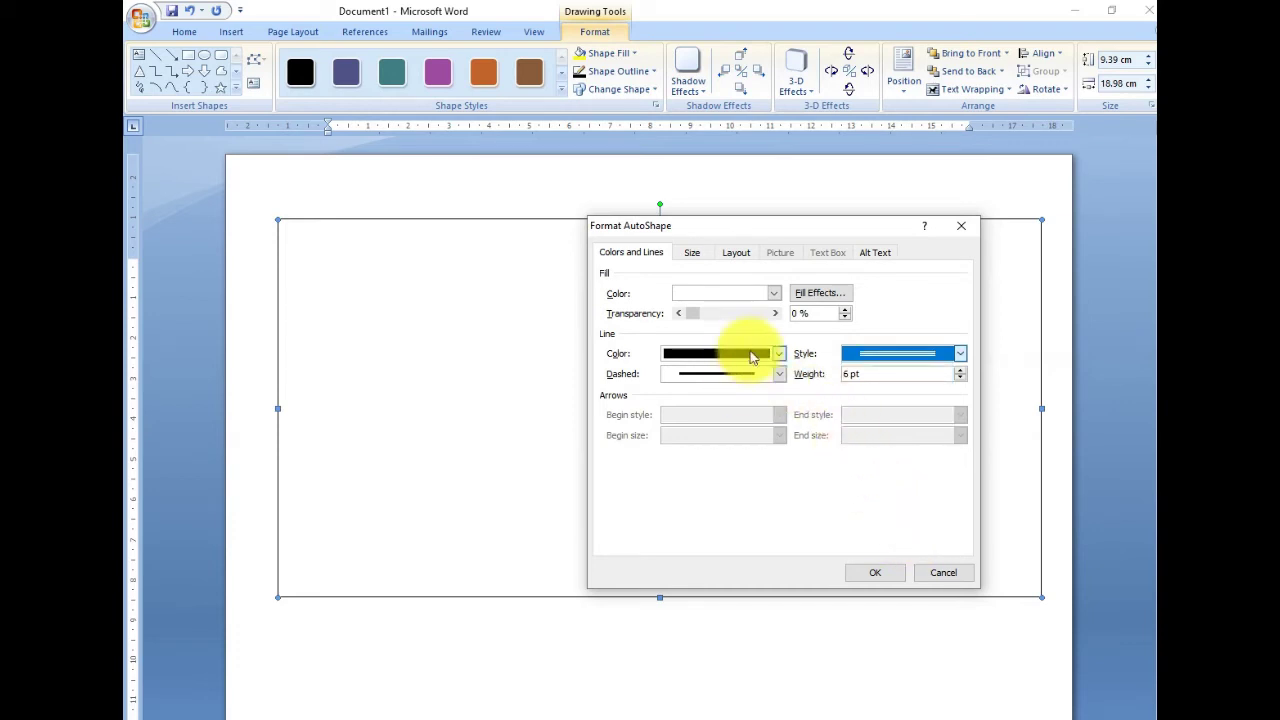
pyautogui.click(712, 293)
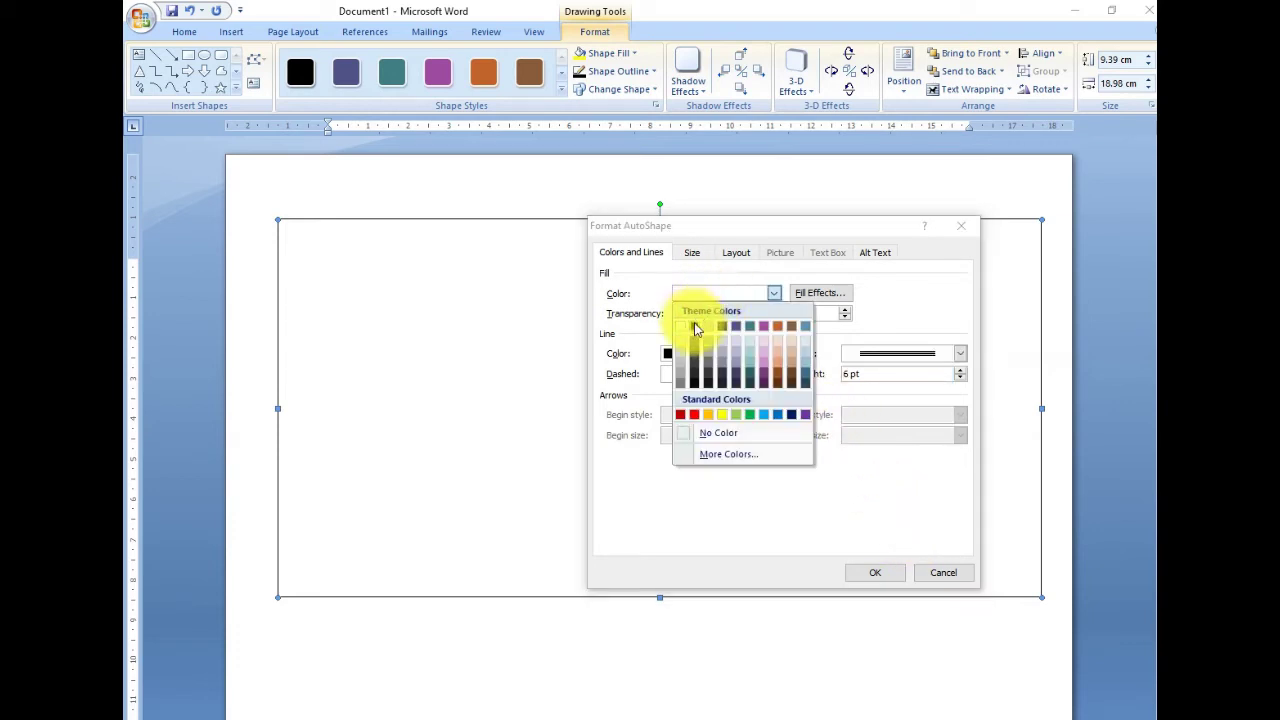
pyautogui.click(695, 327)
pyautogui.click(778, 353)
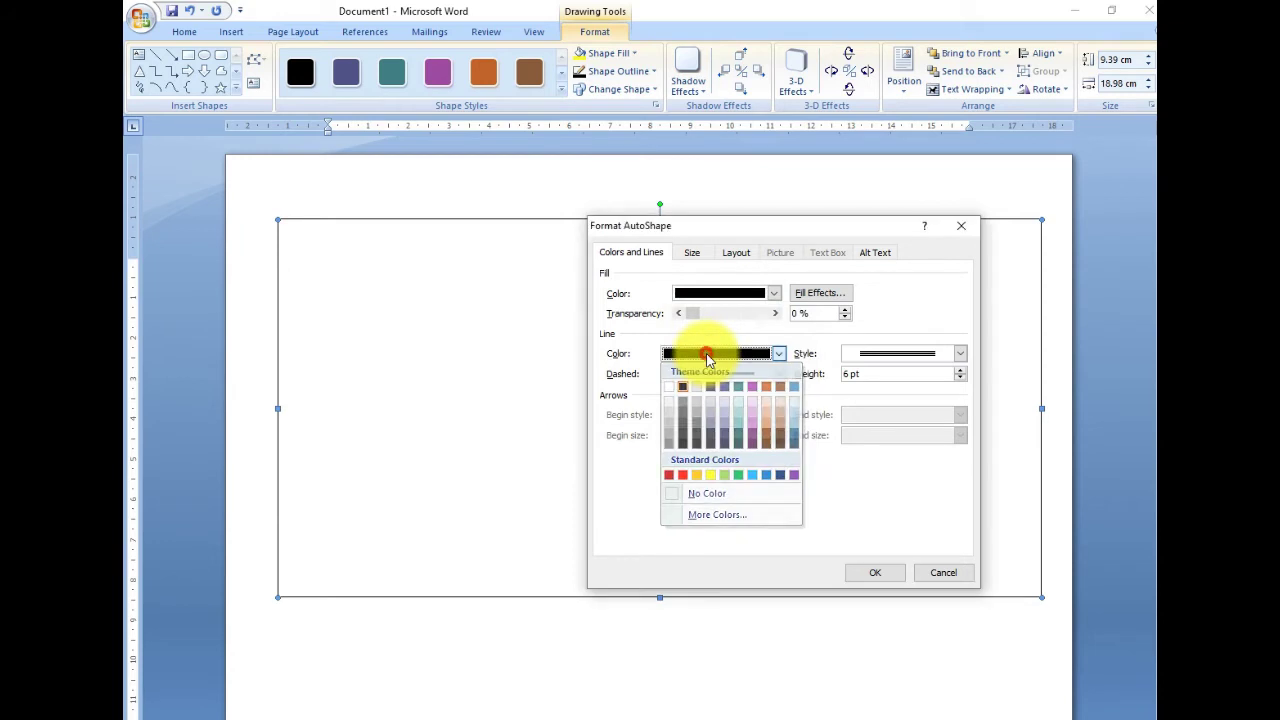
pyautogui.click(766, 354)
pyautogui.click(727, 380)
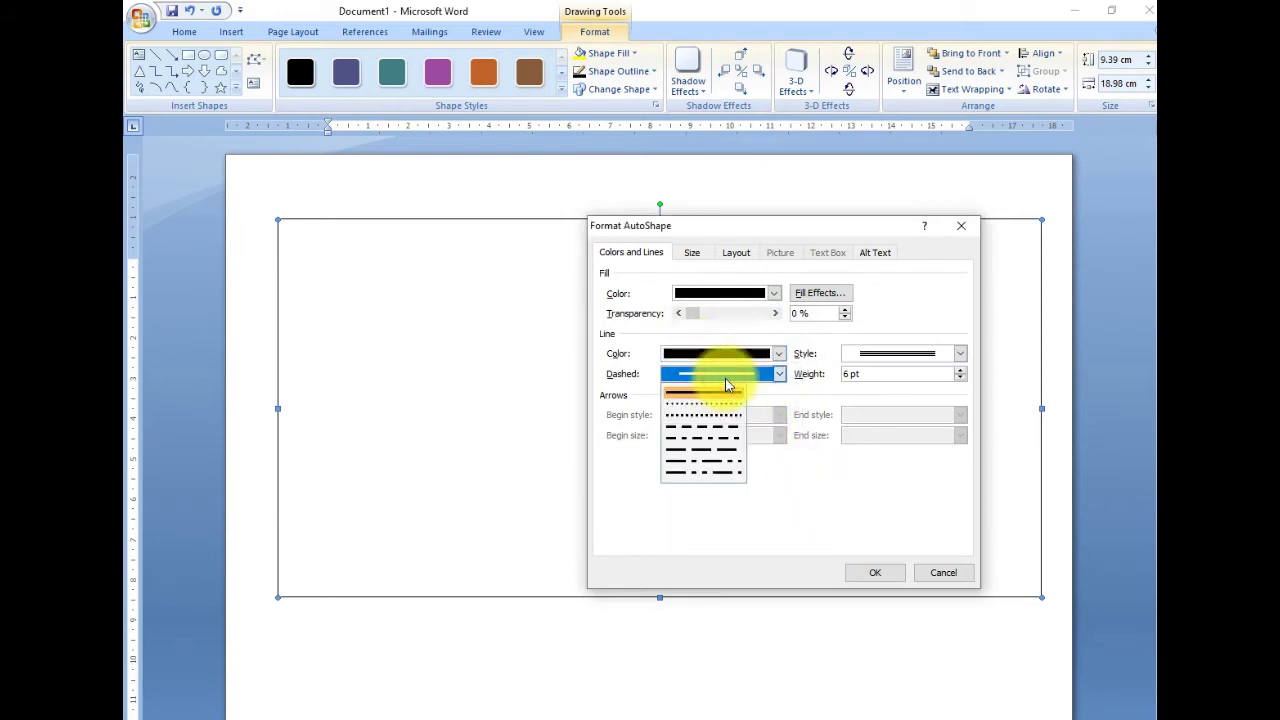
pyautogui.click(725, 378)
pyautogui.click(890, 572)
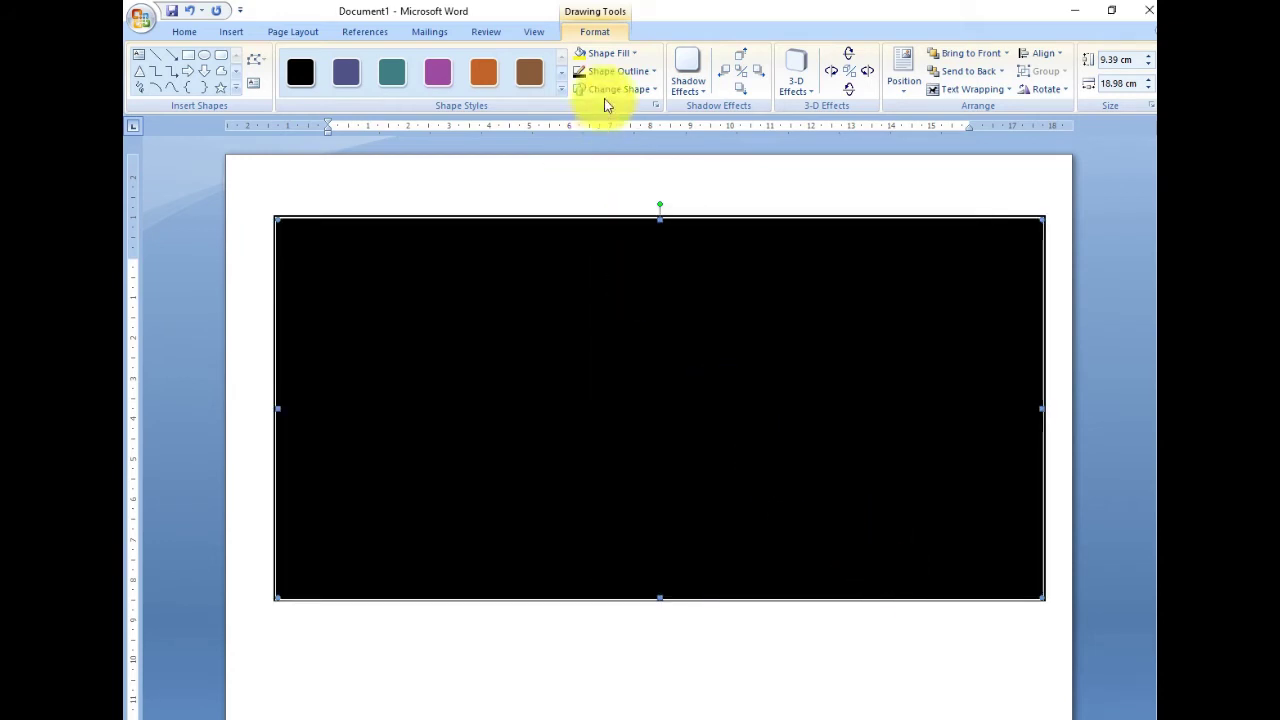
# Step: Remove the rectangle's fill so the framed box is white inside
pyautogui.click(606, 54)
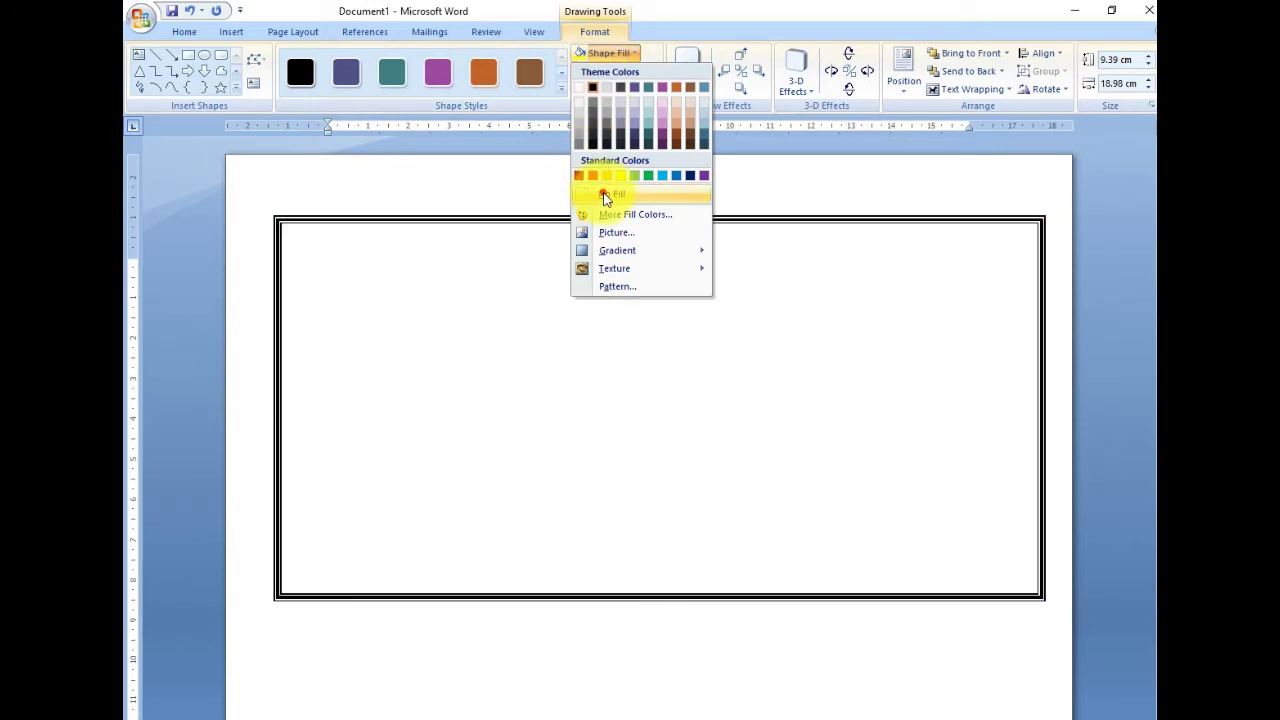
pyautogui.click(608, 194)
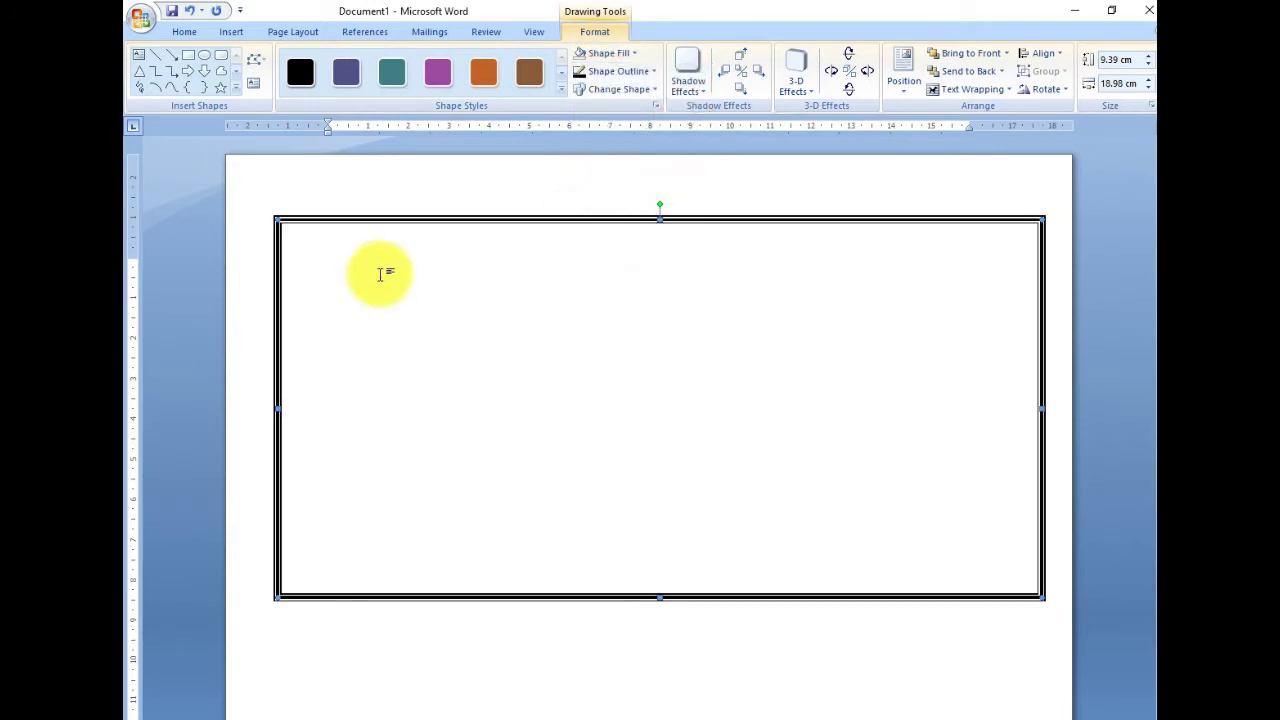
pyautogui.click(406, 275)
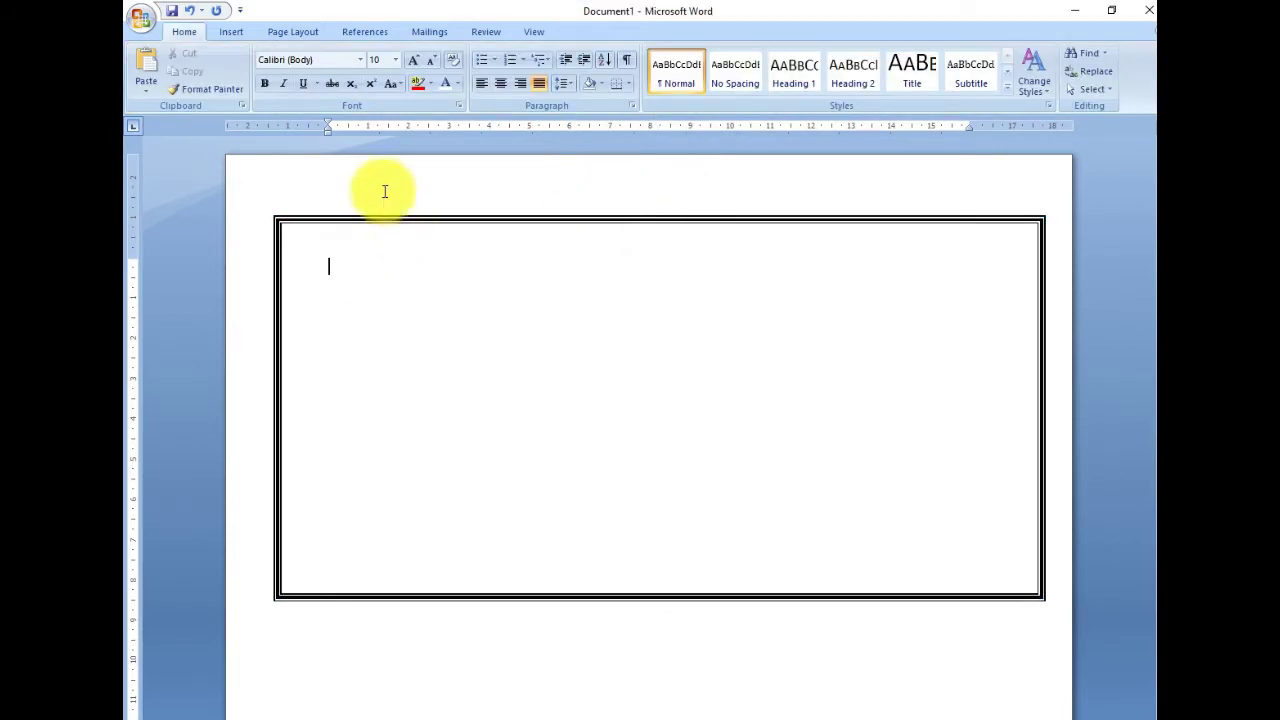
# Step: Insert first-style WordArt reading 'Sonu Computer Academy' inside the box
pyautogui.click(231, 32)
pyautogui.click(841, 90)
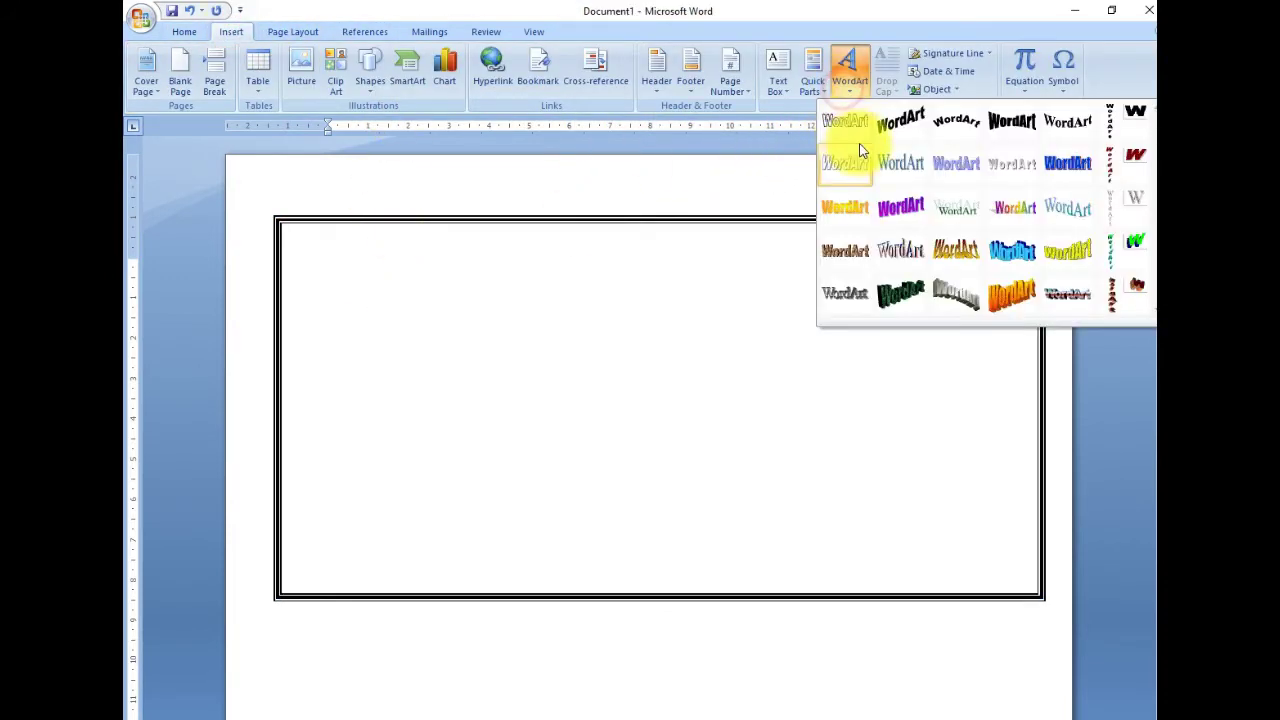
pyautogui.click(849, 117)
pyautogui.write('Sonu Computer Academy')
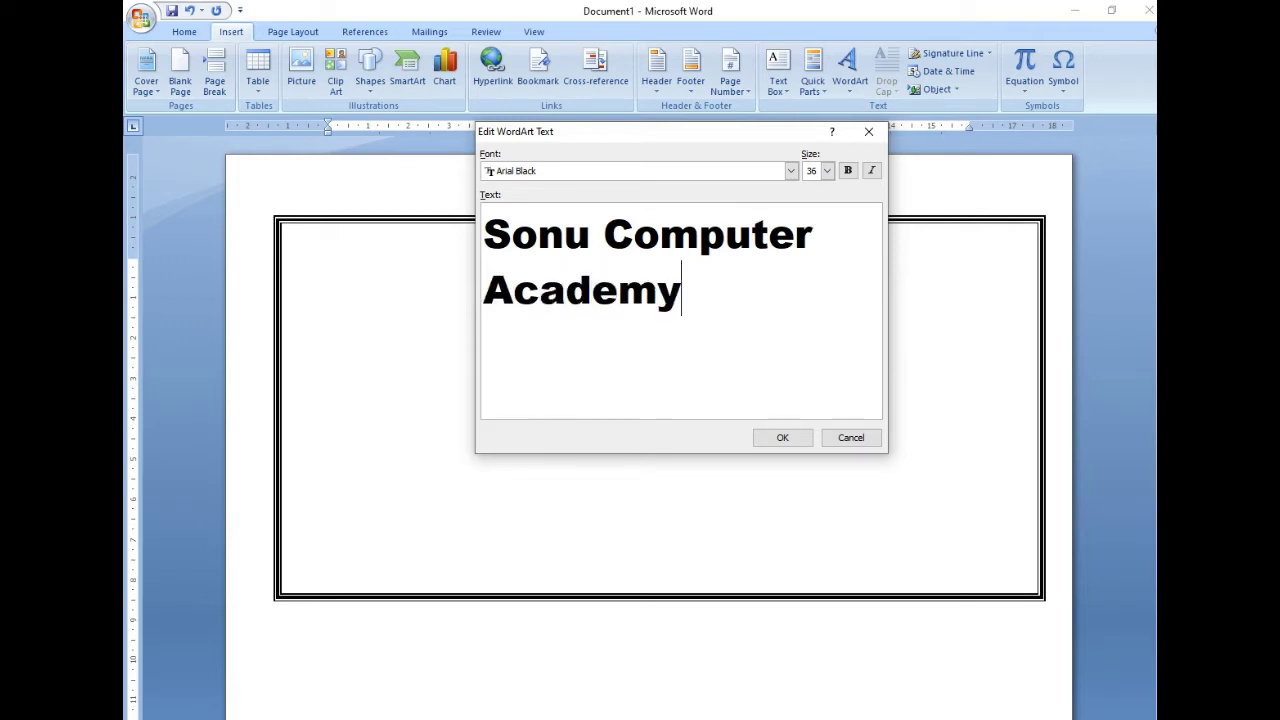
pyautogui.click(770, 437)
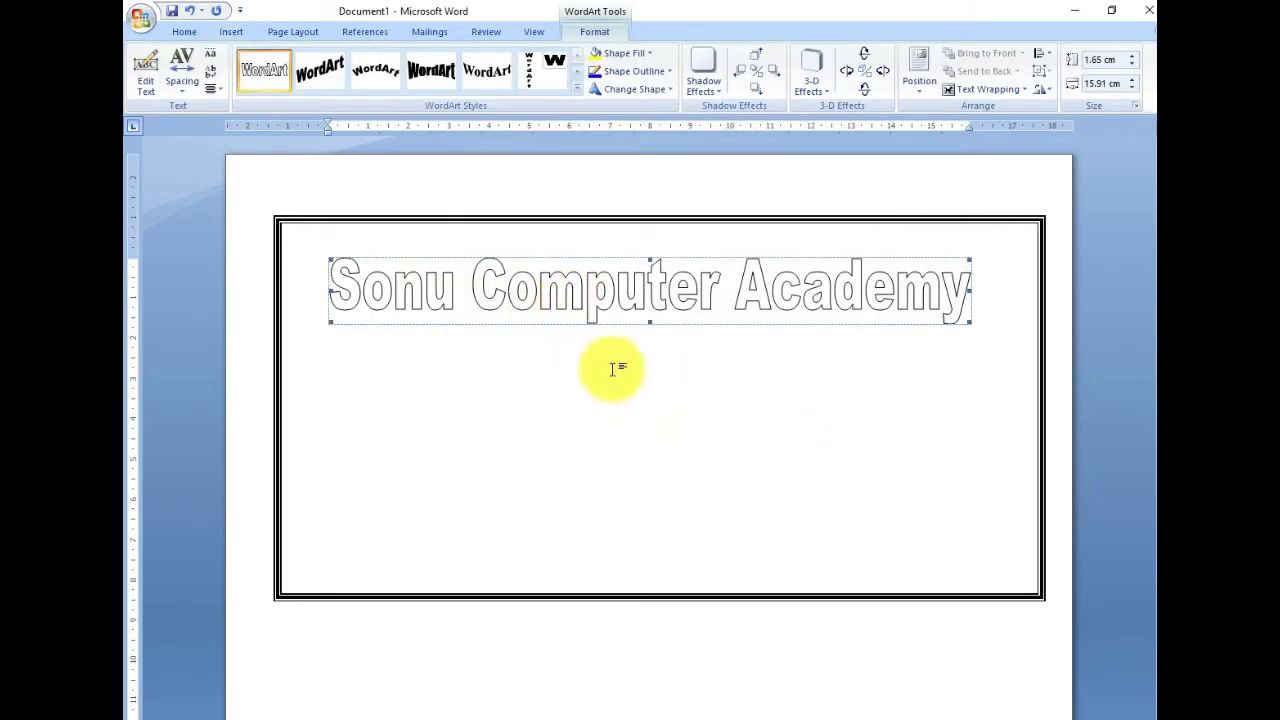
# Step: Fill the heading solid black and set its wrapping to In Front of Text
pyautogui.click(632, 58)
pyautogui.click(609, 89)
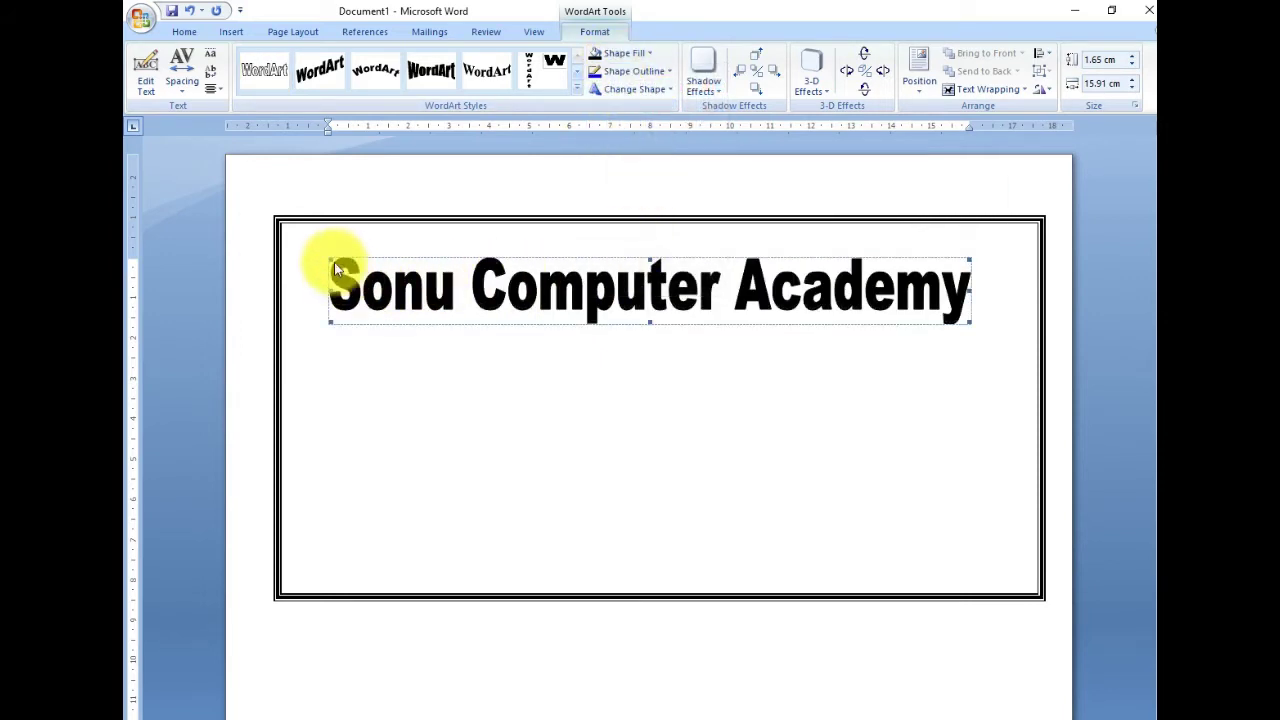
pyautogui.click(920, 72)
pyautogui.click(970, 89)
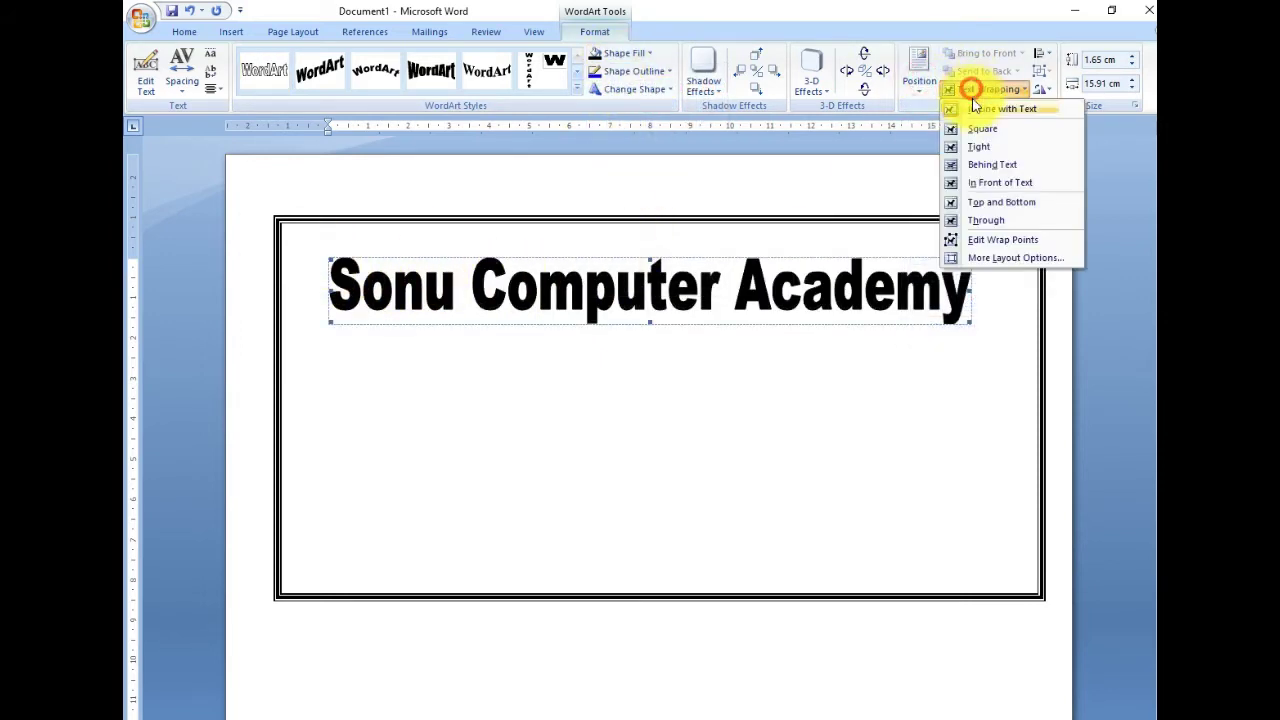
pyautogui.click(995, 182)
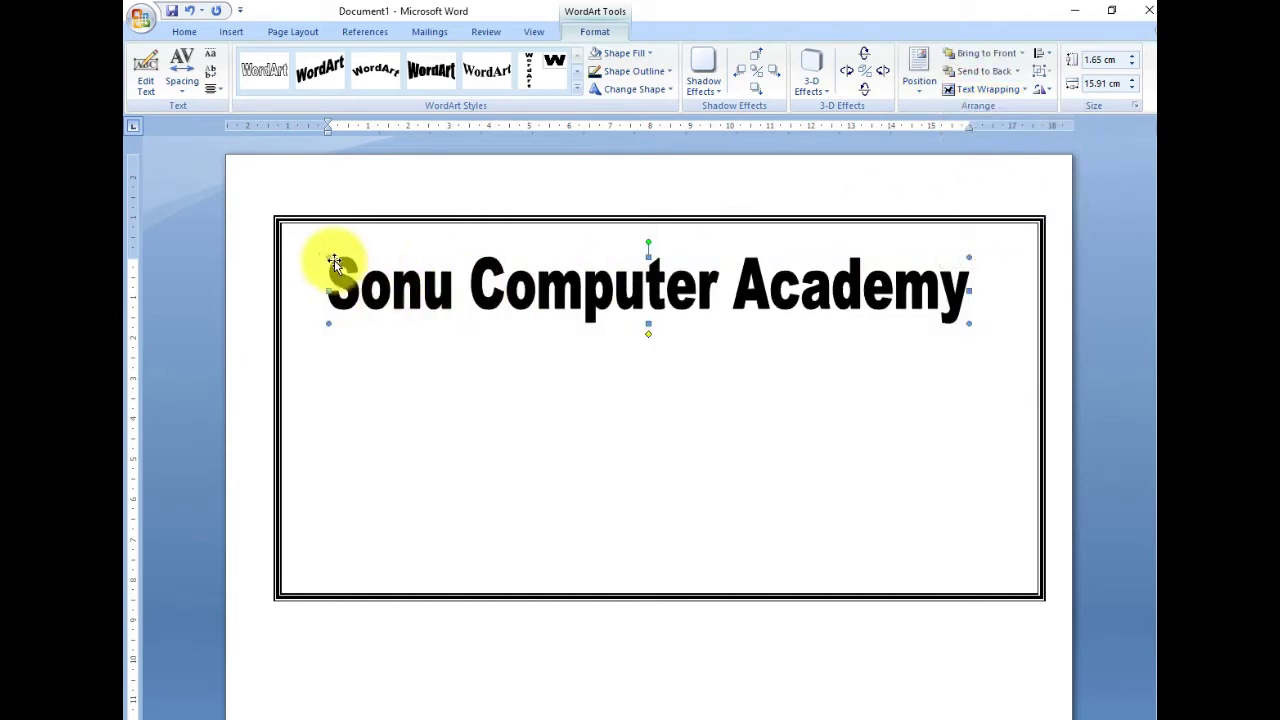
# Step: Move the heading to the top centre of the bordered box
pyautogui.moveTo(322, 253)
pyautogui.mouseDown()
pyautogui.moveTo(629, 268)
pyautogui.moveTo(572, 268)
pyautogui.moveTo(588, 256)
pyautogui.mouseUp()
pyautogui.click(586, 306)
pyautogui.click(589, 268)
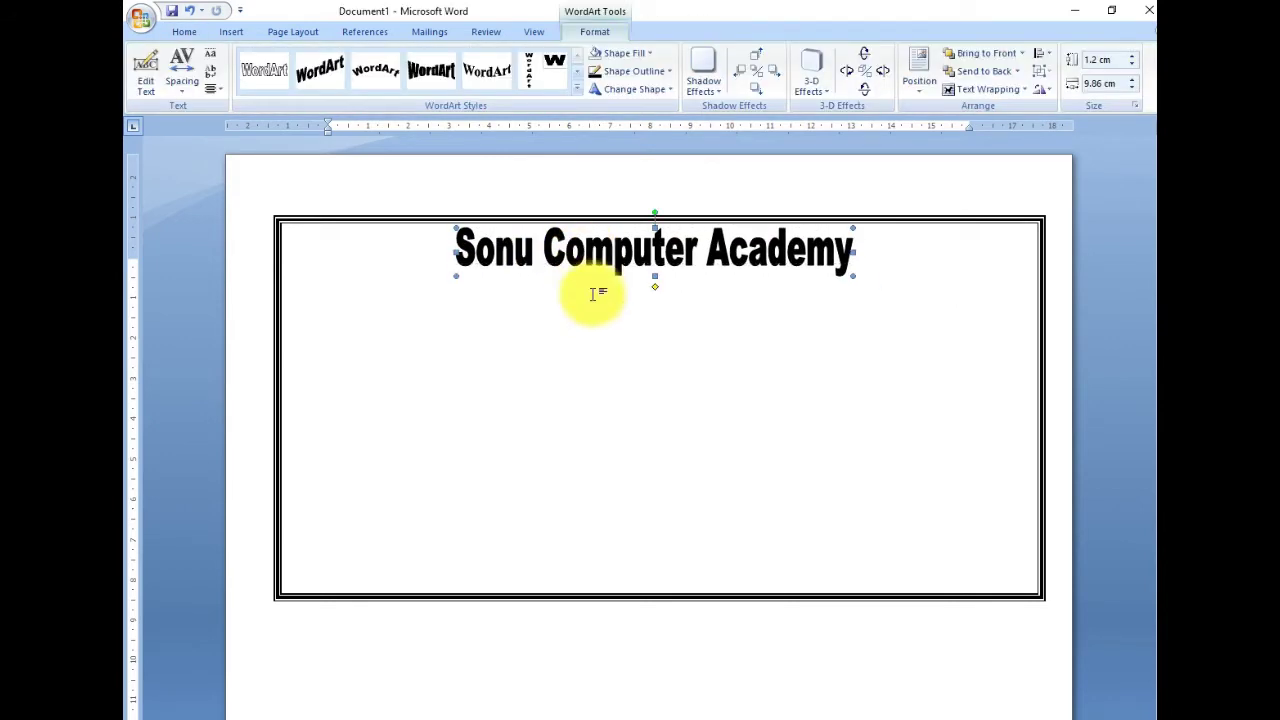
pyautogui.click(584, 300)
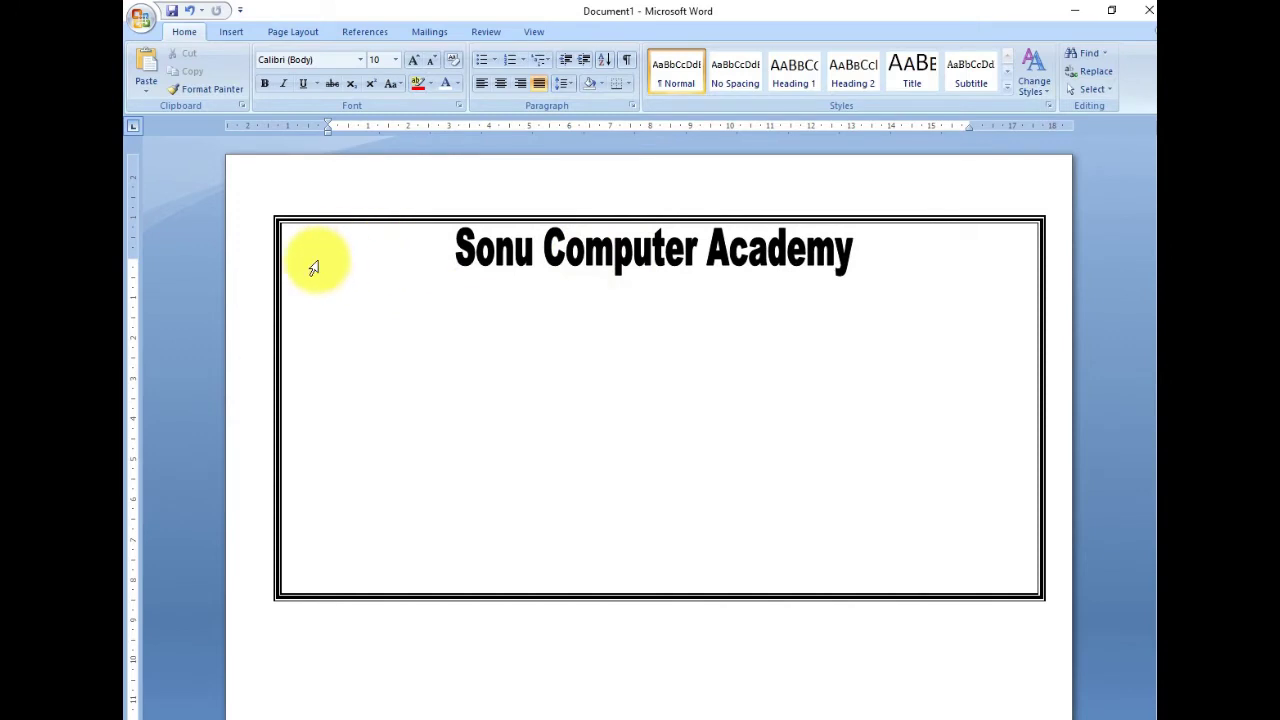
# Step: Insert the circular logo image from the Youtube Channel folder on Local Disk (D:)
pyautogui.click(231, 31)
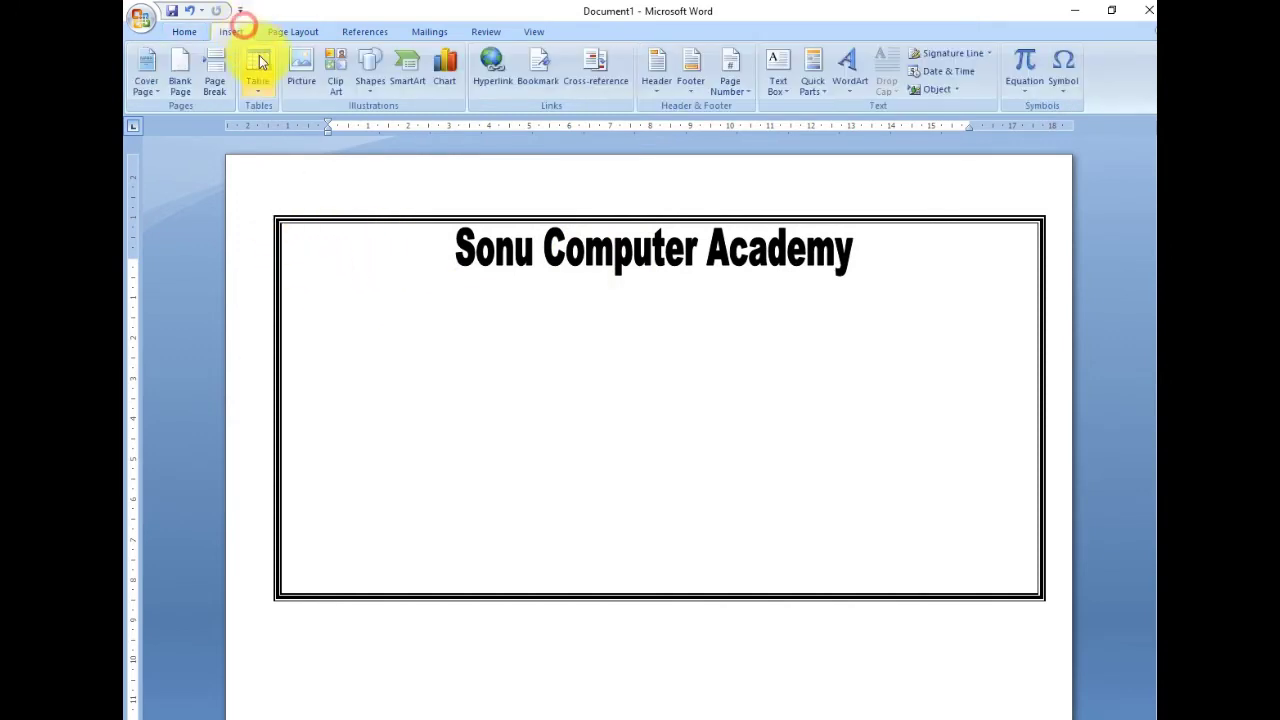
pyautogui.click(311, 69)
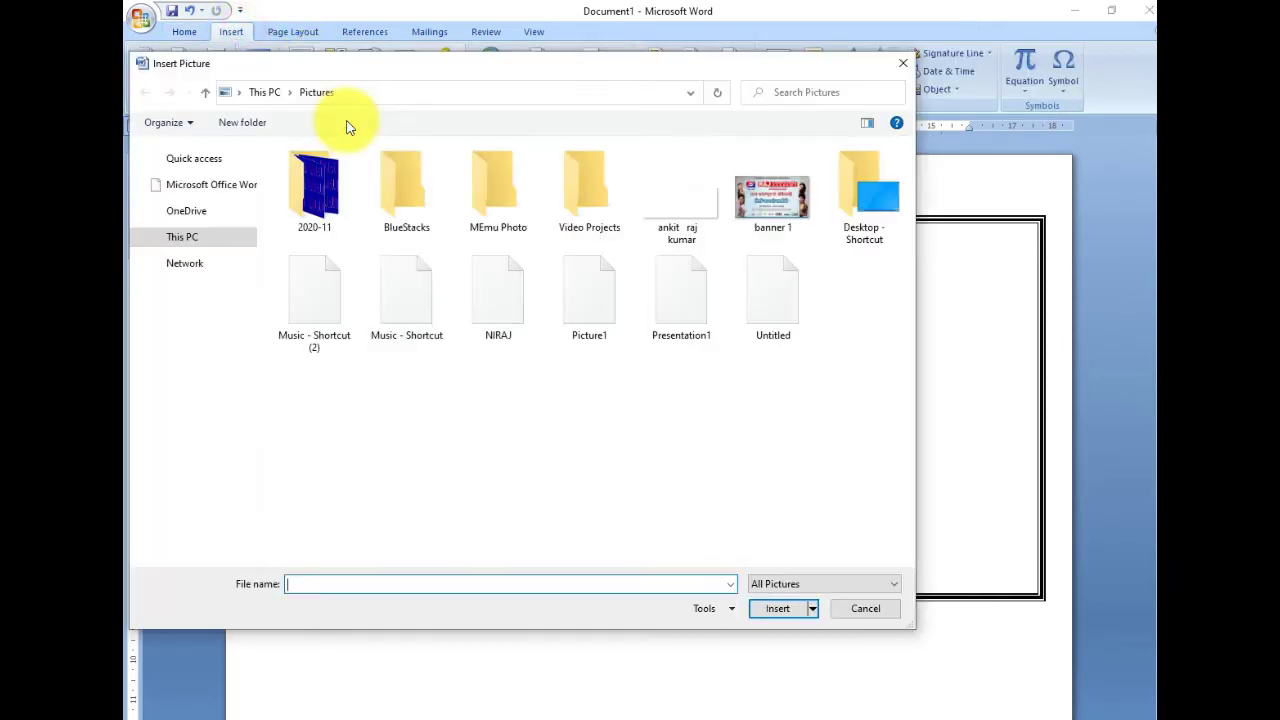
pyautogui.click(225, 415)
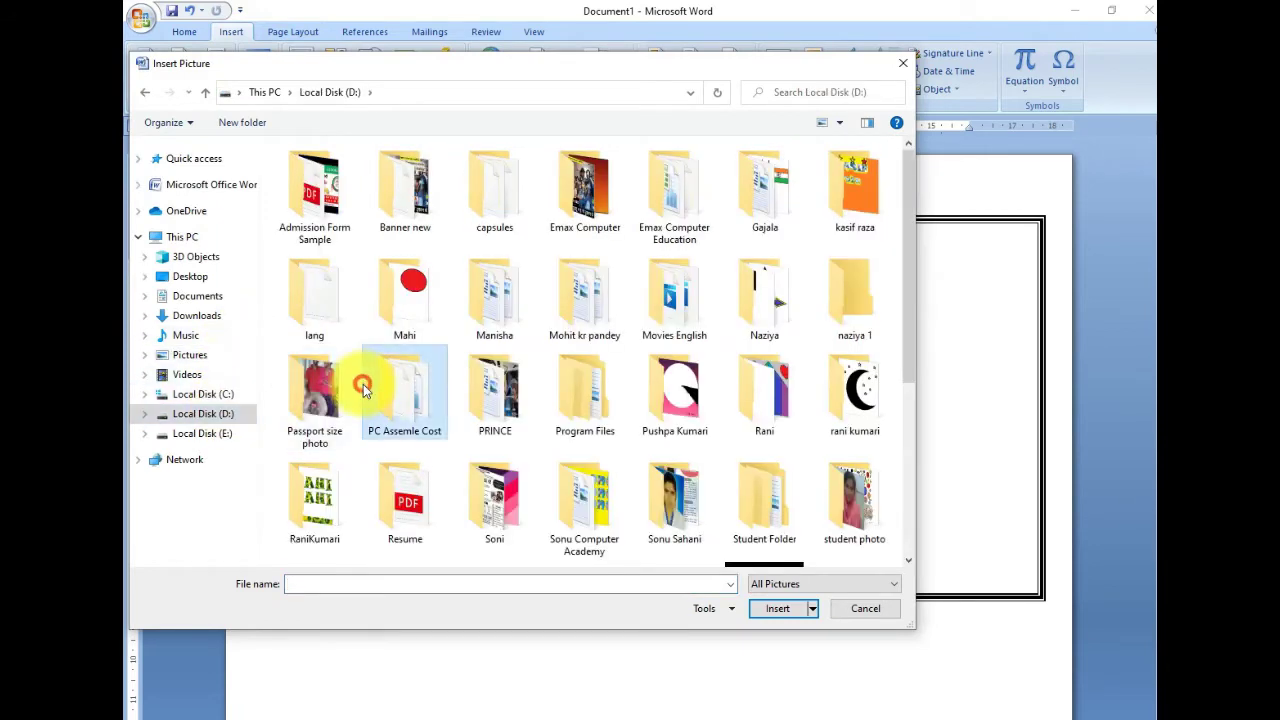
pyautogui.scroll(-3, 407, 390)
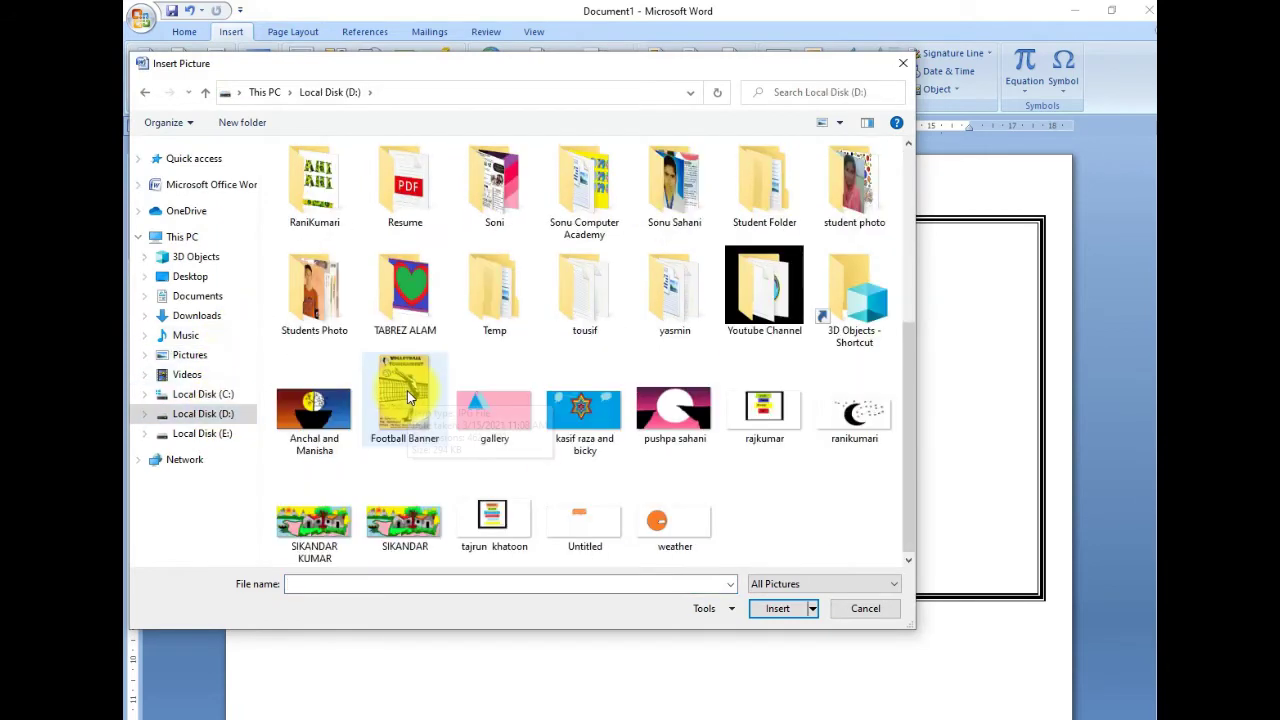
pyautogui.doubleClick(765, 298)
pyautogui.click(705, 217)
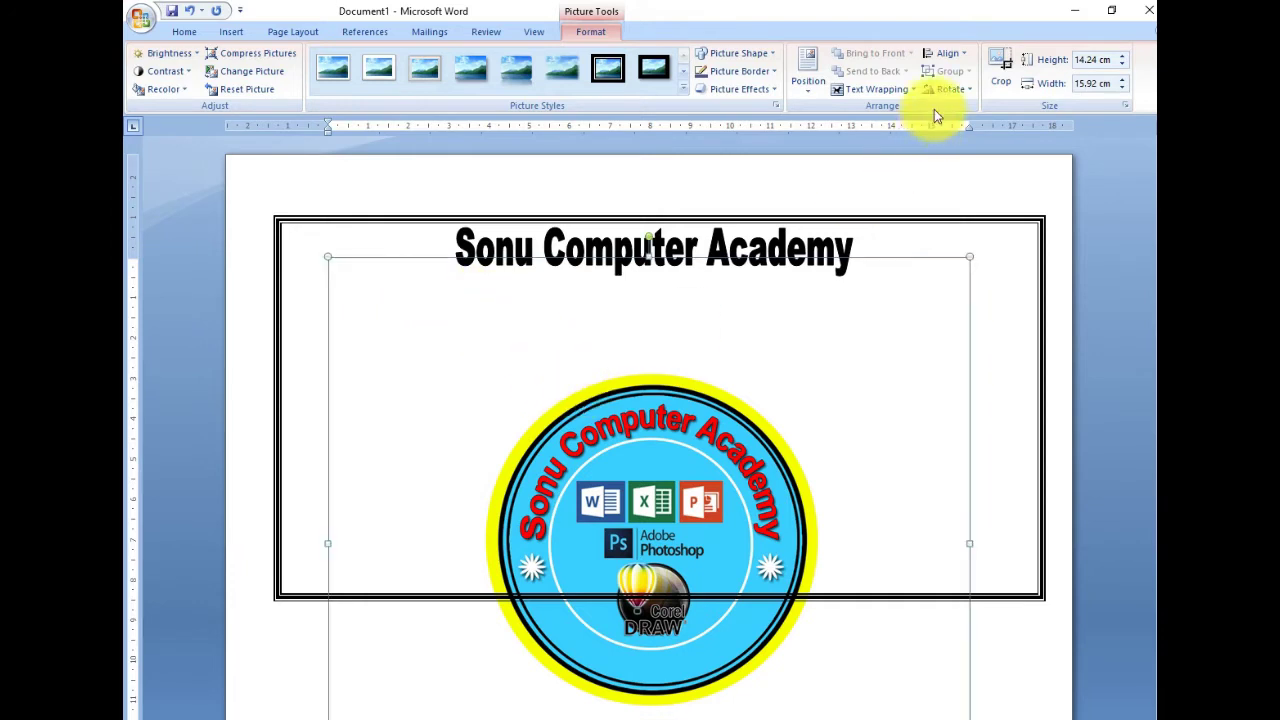
# Step: Float the logo in front of the border and move it up toward the heading
pyautogui.click(906, 90)
pyautogui.click(875, 183)
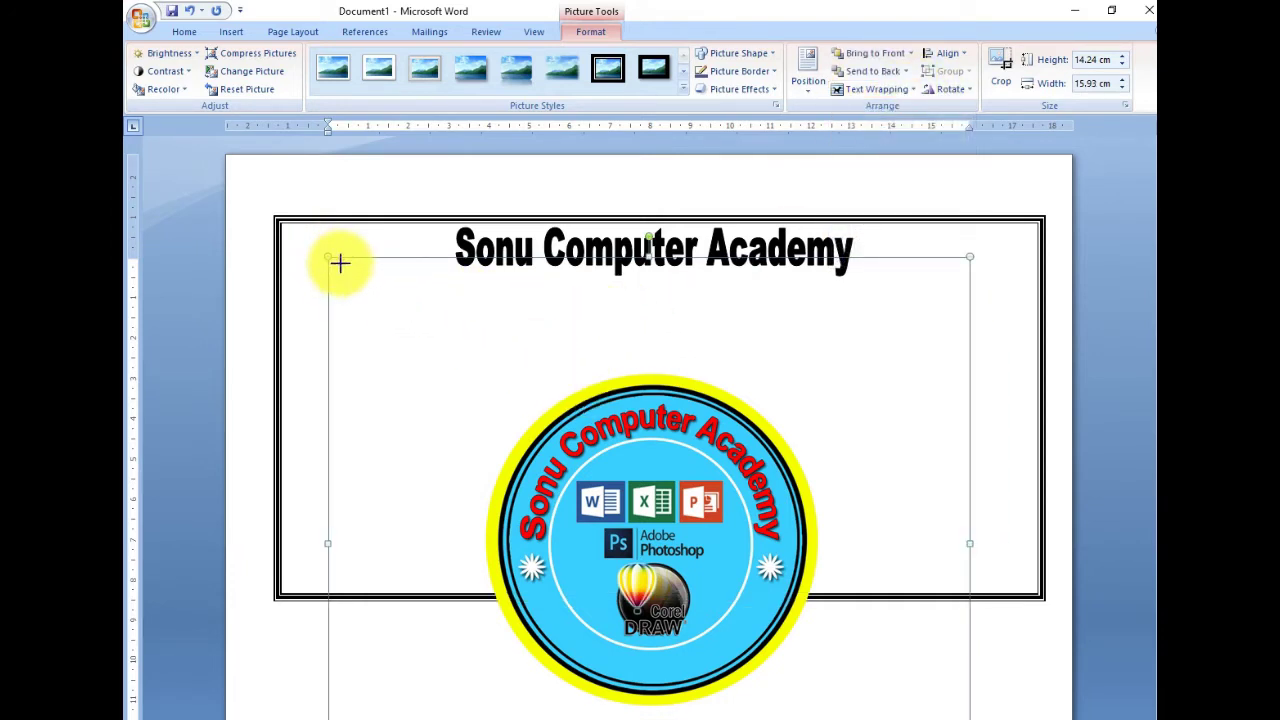
pyautogui.moveTo(340, 263); pyautogui.dragTo(468, 378)
pyautogui.moveTo(723, 593)
pyautogui.mouseDown()
pyautogui.moveTo(563, 418)
pyautogui.moveTo(530, 400)
pyautogui.mouseUp()
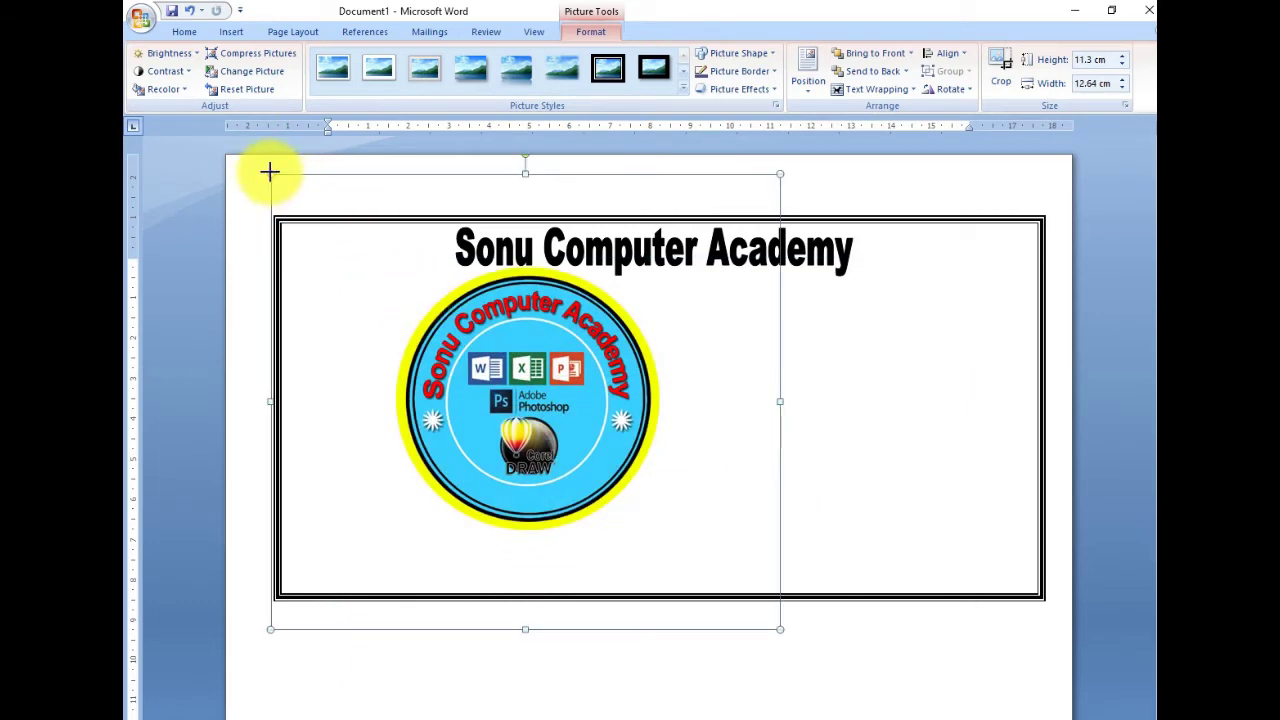
# Step: Resize the logo to about 3.66 × 4.08 cm and nudge the heading slightly down
pyautogui.moveTo(269, 172)
pyautogui.mouseDown()
pyautogui.moveTo(600, 422)
pyautogui.moveTo(695, 553)
pyautogui.moveTo(333, 264)
pyautogui.moveTo(345, 274)
pyautogui.mouseUp()
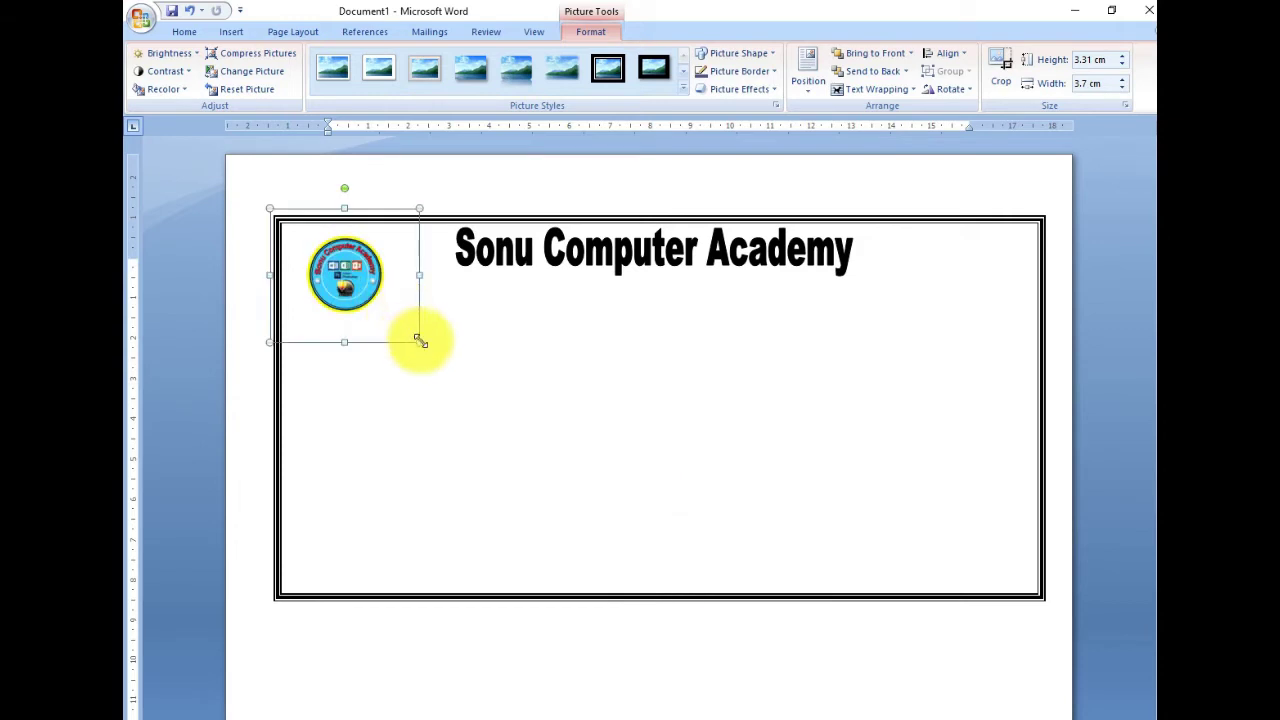
pyautogui.moveTo(420, 340); pyautogui.dragTo(435, 356)
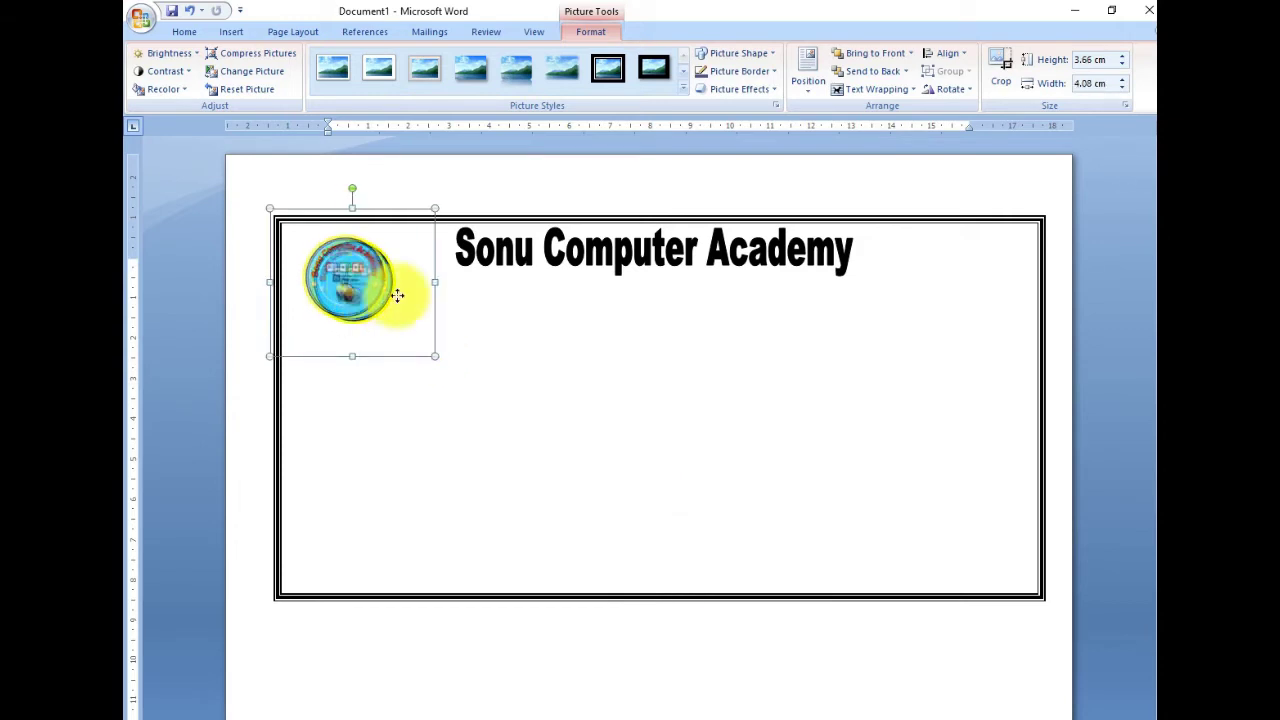
pyautogui.click(470, 258)
pyautogui.moveTo(497, 270); pyautogui.dragTo(497, 278)
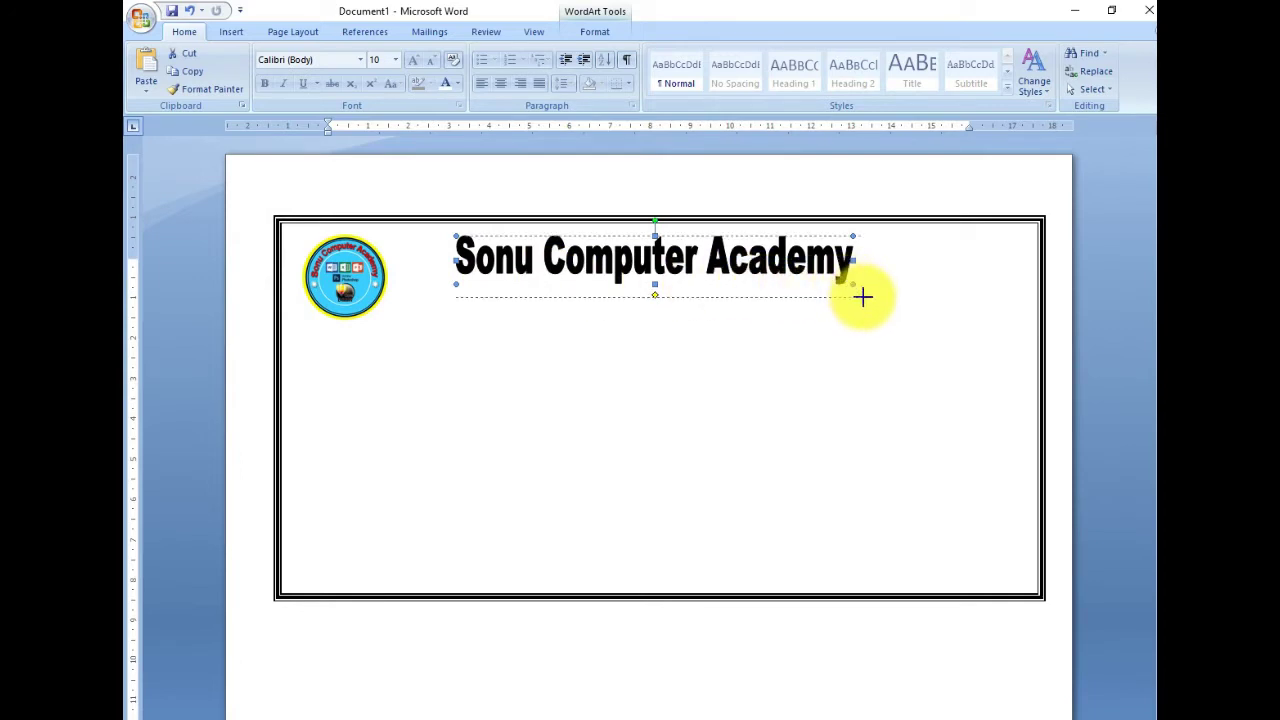
# Step: Enlarge the heading to about 1.52 × 10.12 cm and shift it slightly left
pyautogui.moveTo(863, 297); pyautogui.dragTo(864, 297)
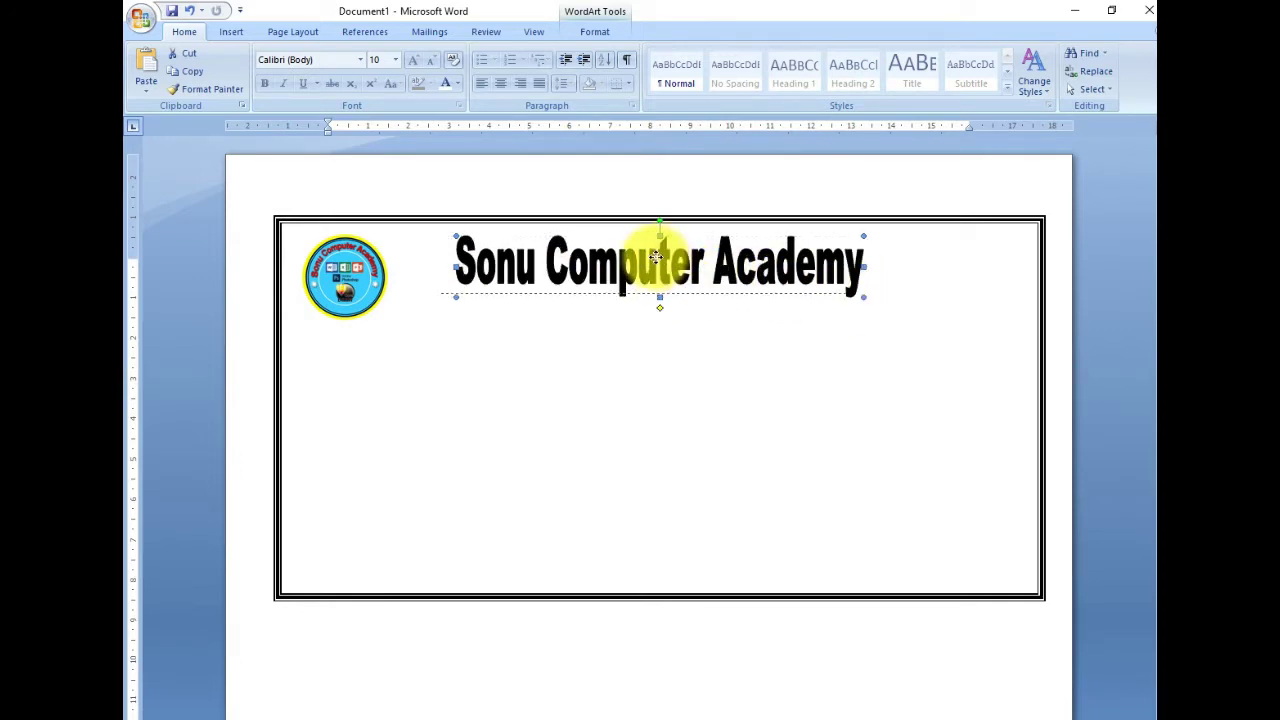
pyautogui.moveTo(656, 252); pyautogui.dragTo(641, 252)
pyautogui.click(608, 314)
pyautogui.click(568, 268)
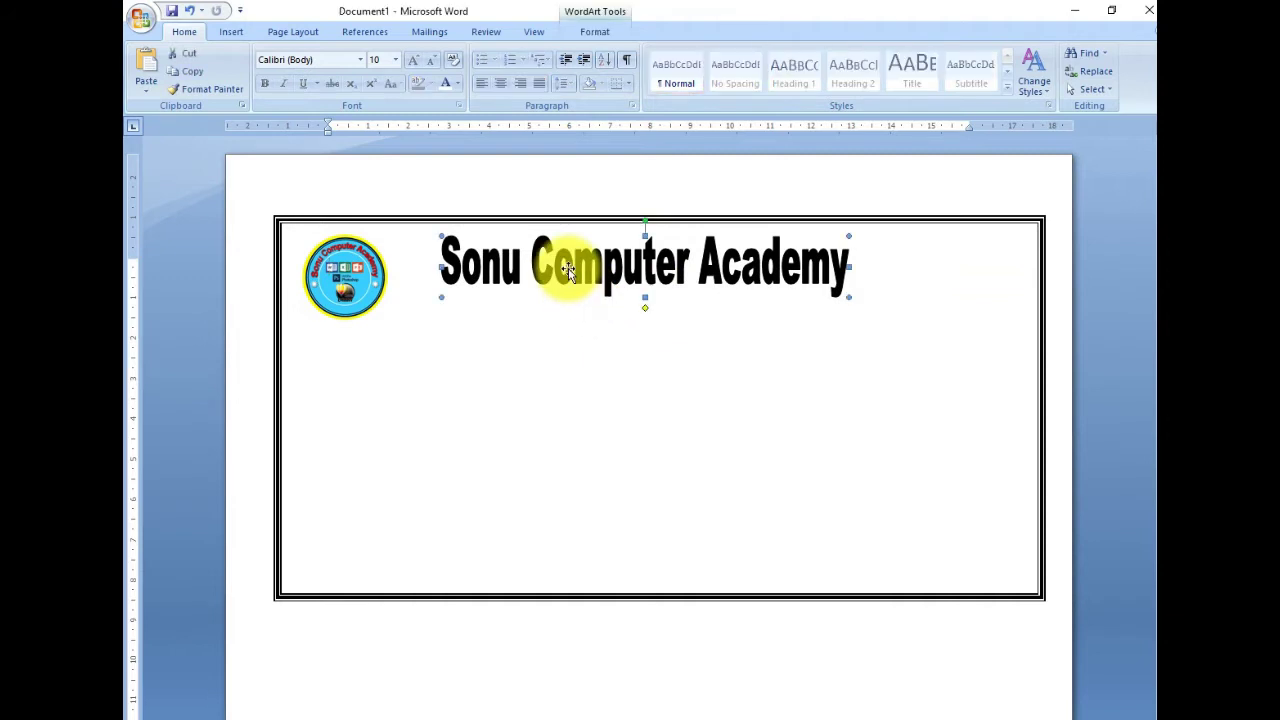
# Step: Fill the heading text with red
pyautogui.click(588, 32)
pyautogui.click(614, 55)
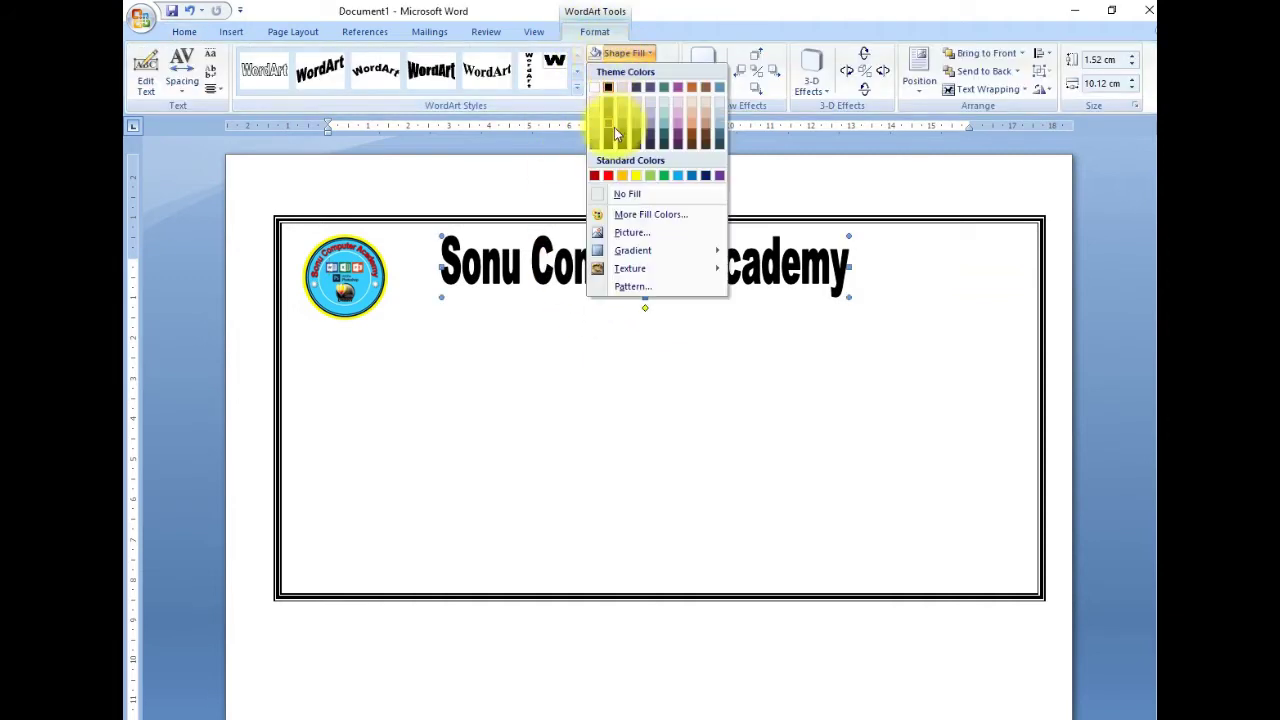
pyautogui.click(608, 176)
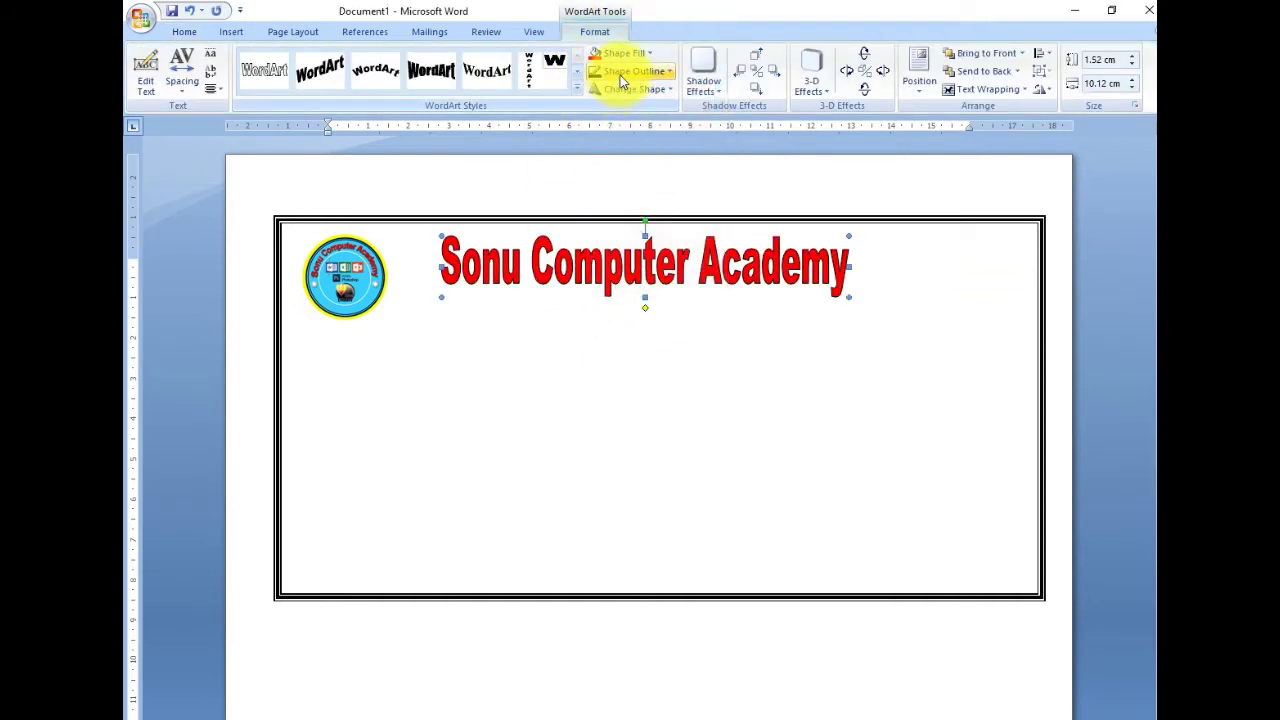
pyautogui.click(584, 346)
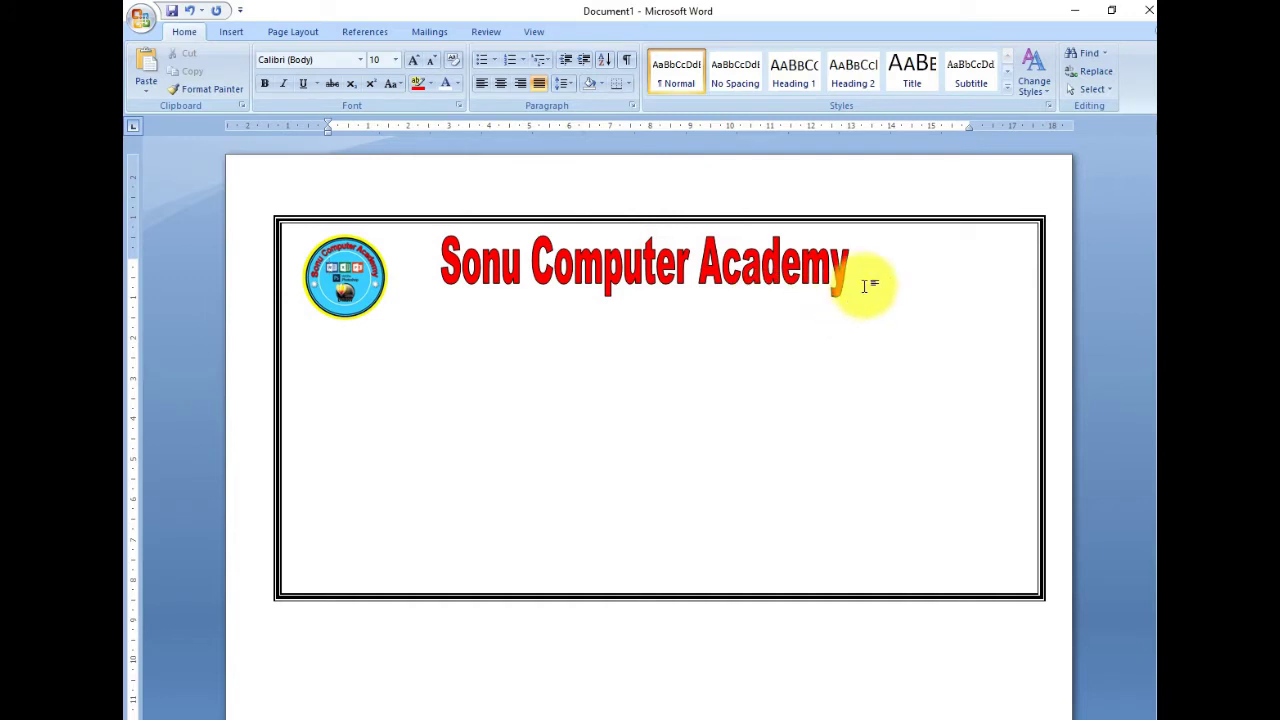
pyautogui.click(233, 33)
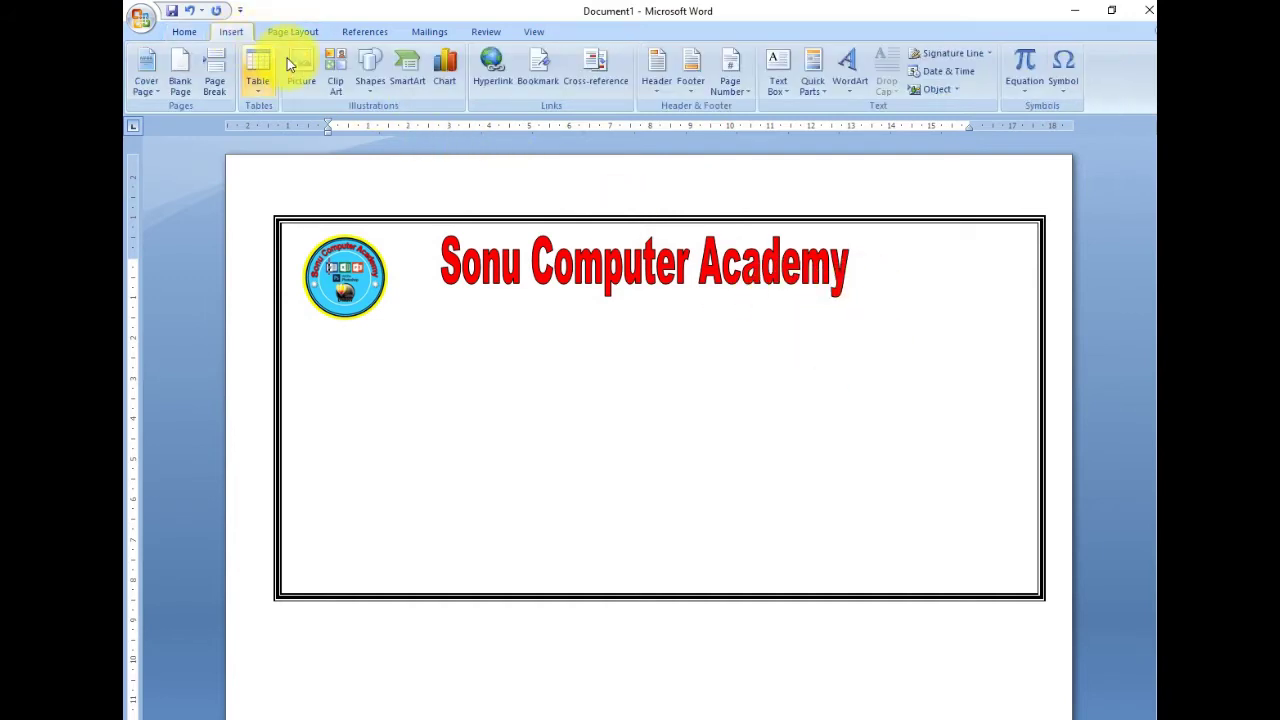
# Step: Draw a small box right of the heading and type 'Receipt No.' in it
pyautogui.click(369, 78)
pyautogui.click(371, 125)
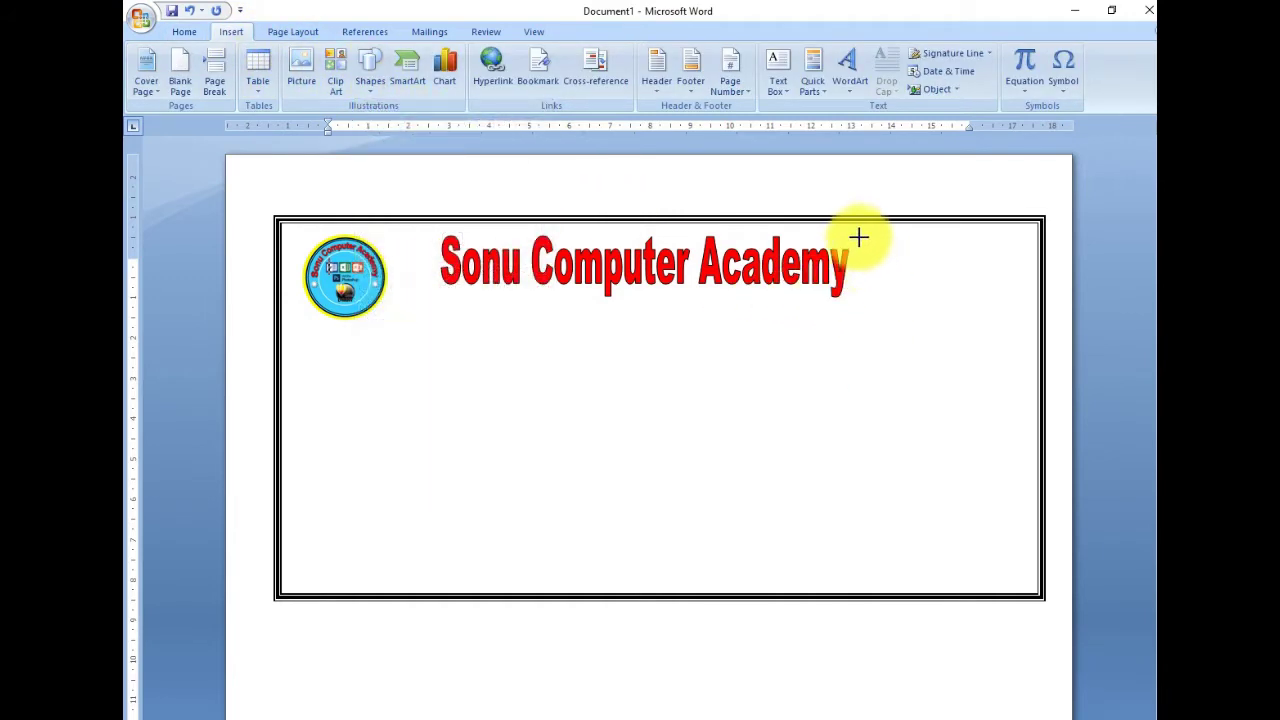
pyautogui.moveTo(858, 237)
pyautogui.mouseDown()
pyautogui.moveTo(1010, 290)
pyautogui.moveTo(1022, 275)
pyautogui.mouseUp()
pyautogui.rightClick(892, 260)
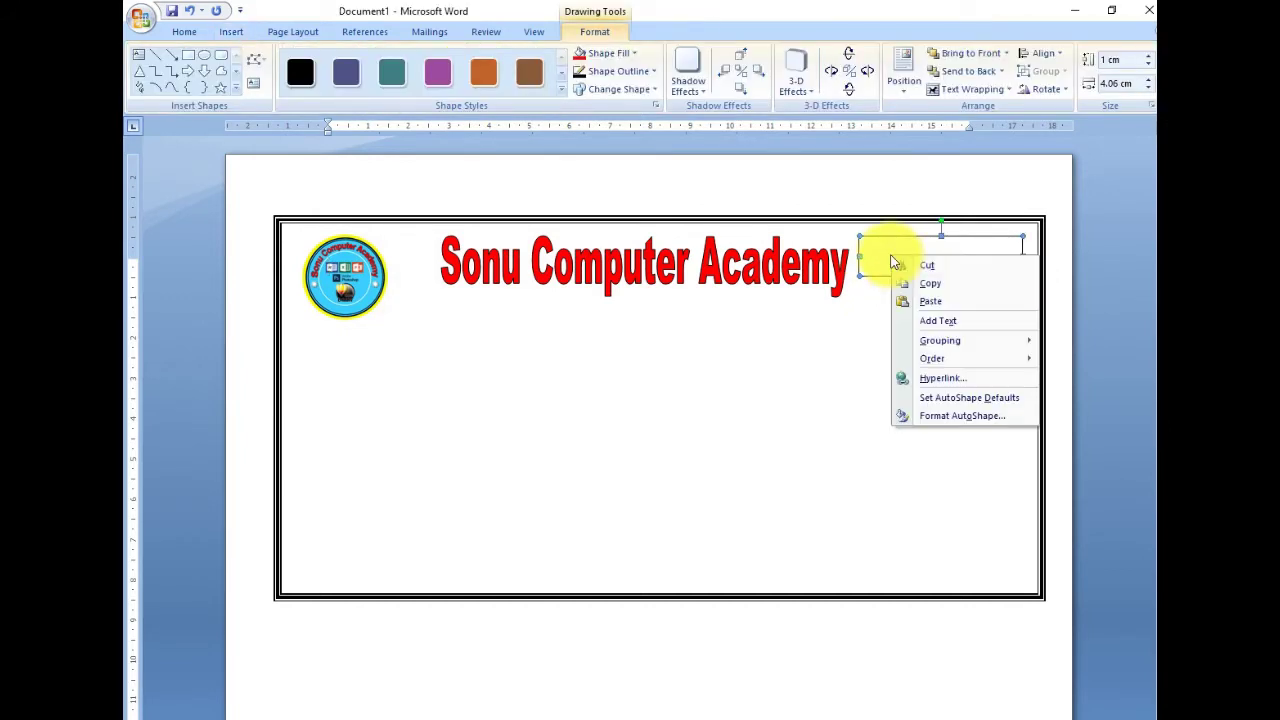
pyautogui.click(930, 320)
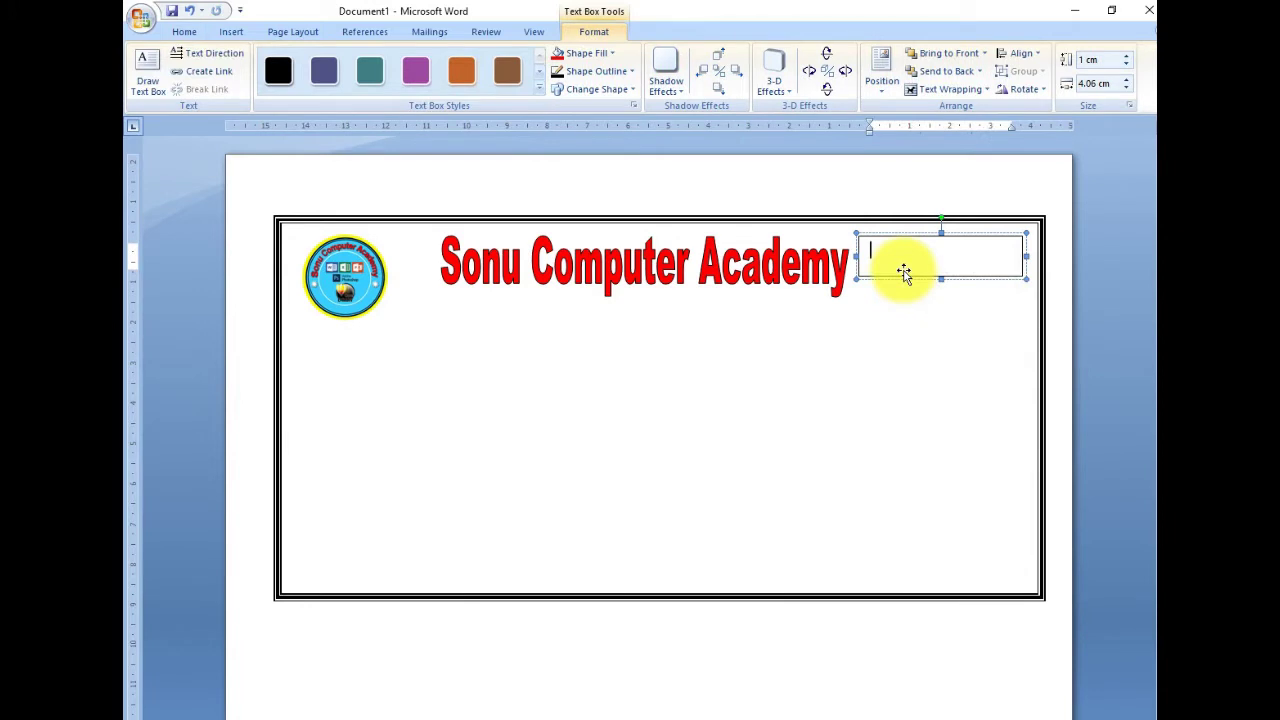
pyautogui.write('Receipt No.')
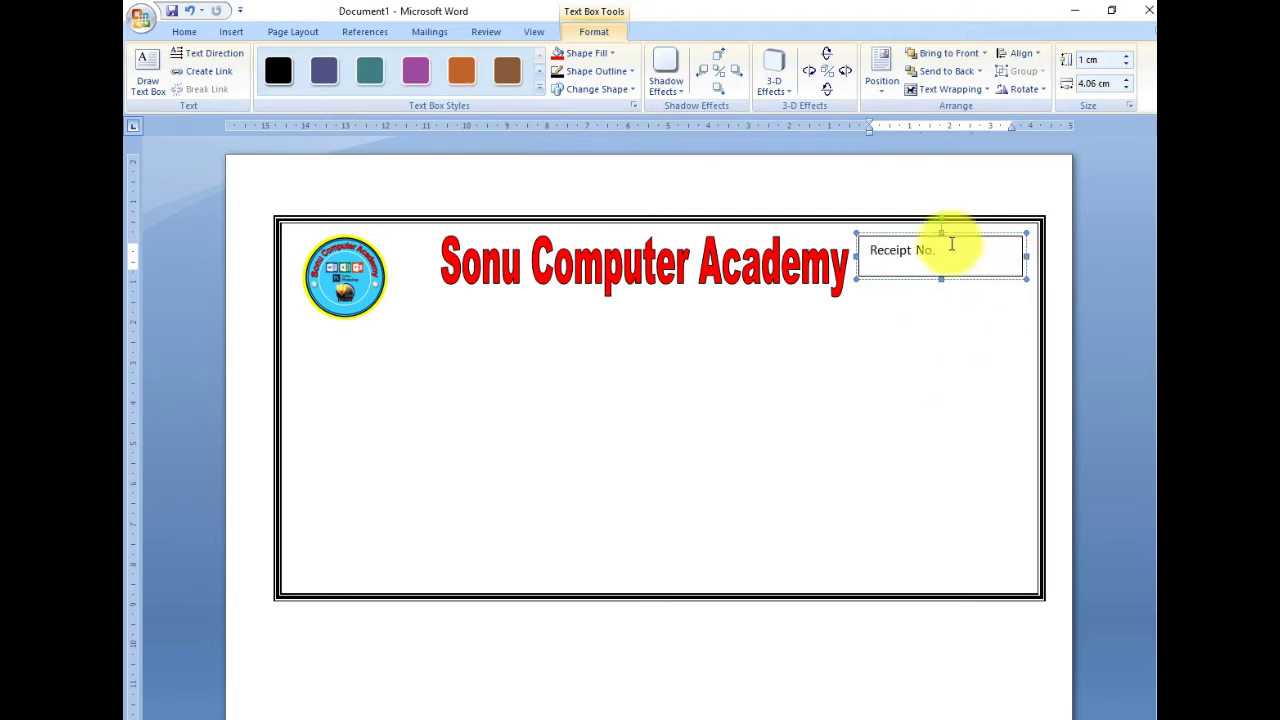
# Step: Make the 'Receipt No.' text bold and larger
pyautogui.moveTo(950, 252); pyautogui.dragTo(866, 252)
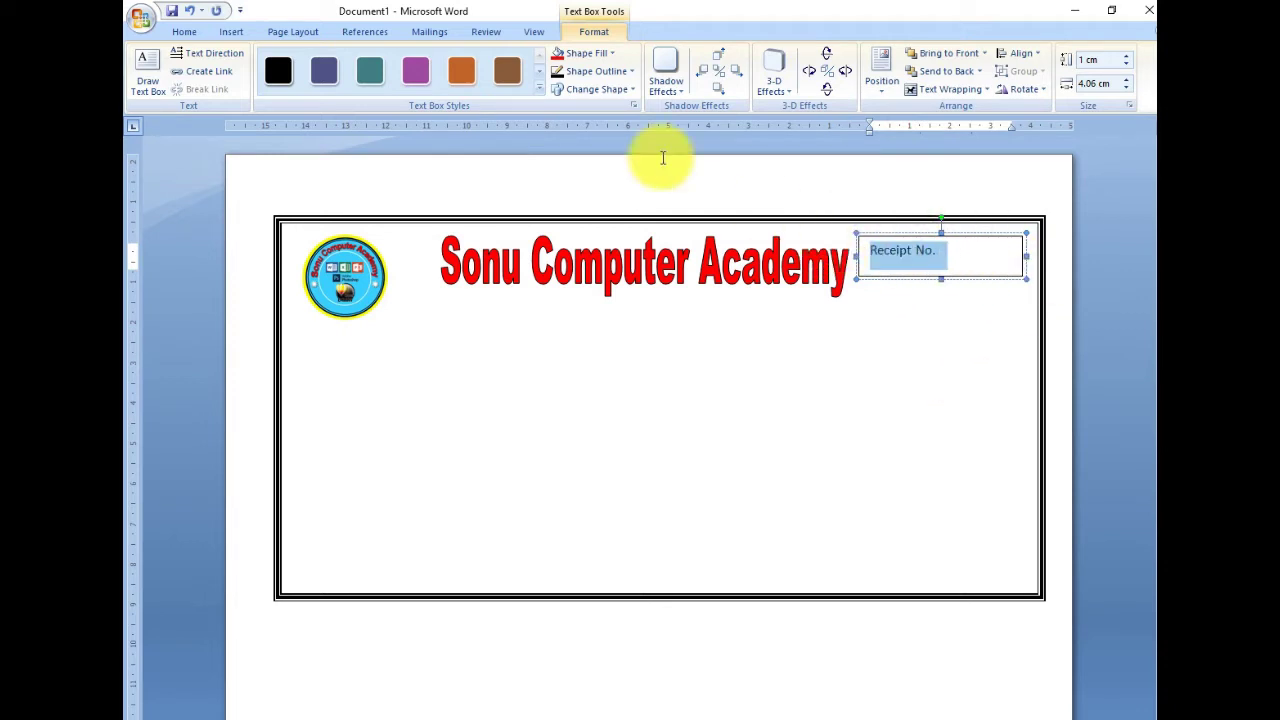
pyautogui.click(184, 31)
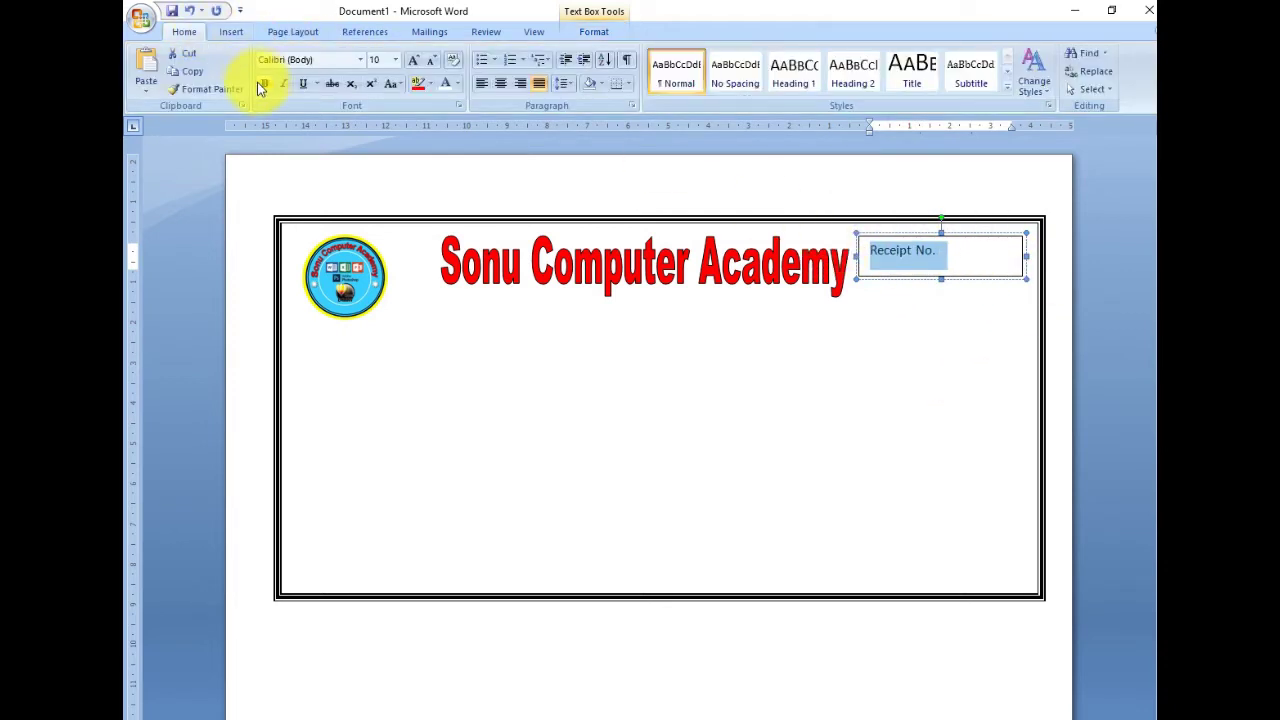
pyautogui.click(418, 56)
pyautogui.click(608, 314)
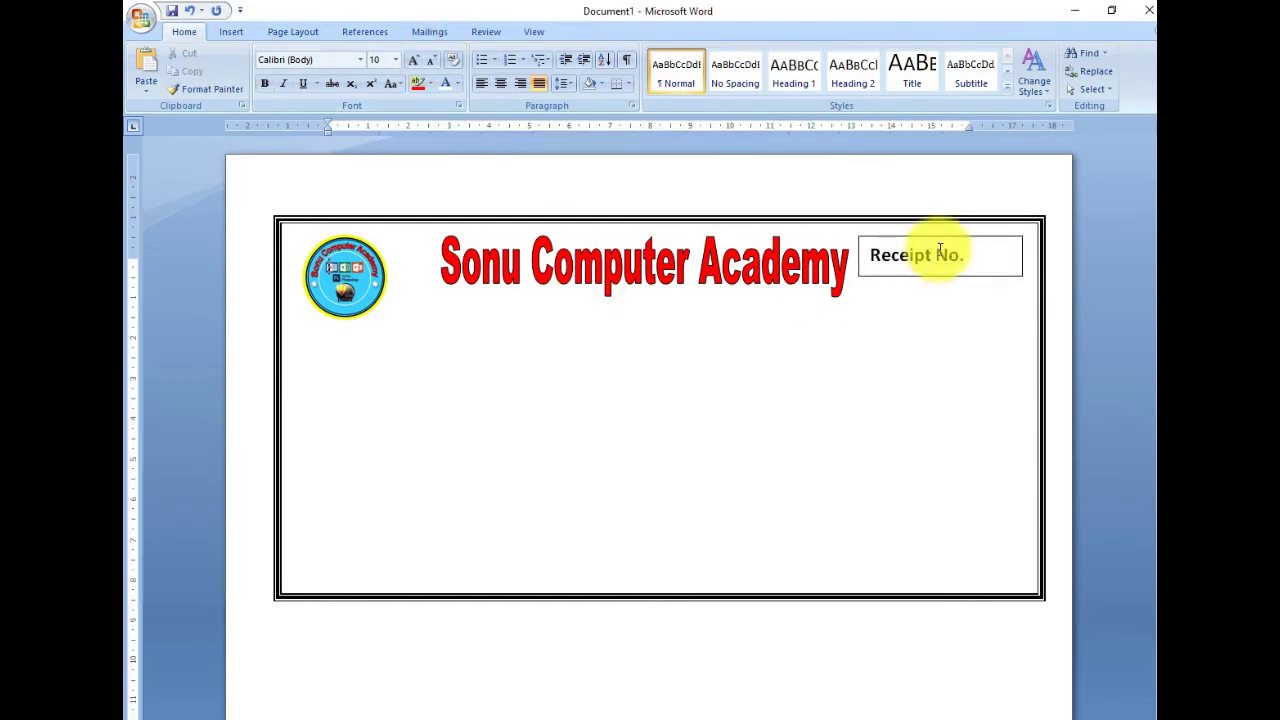
# Step: Give the Receipt No. box a 1 pt outline
pyautogui.click(860, 245)
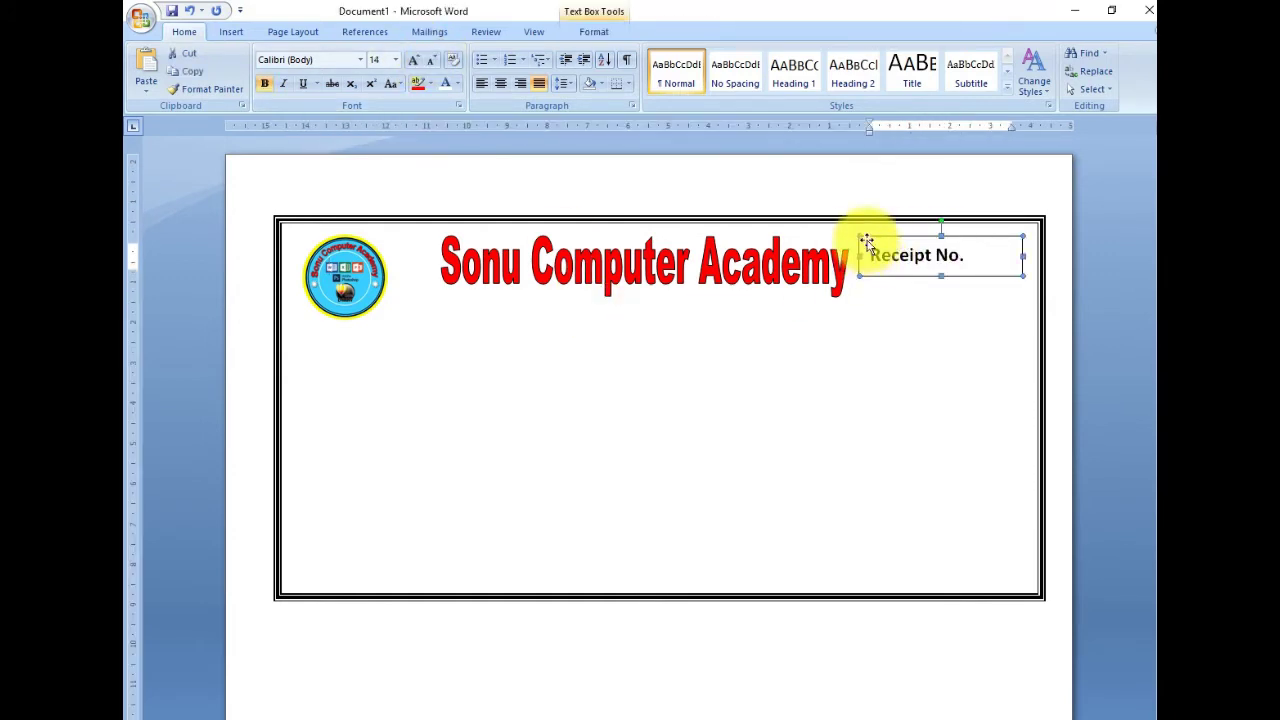
pyautogui.click(589, 36)
pyautogui.click(610, 71)
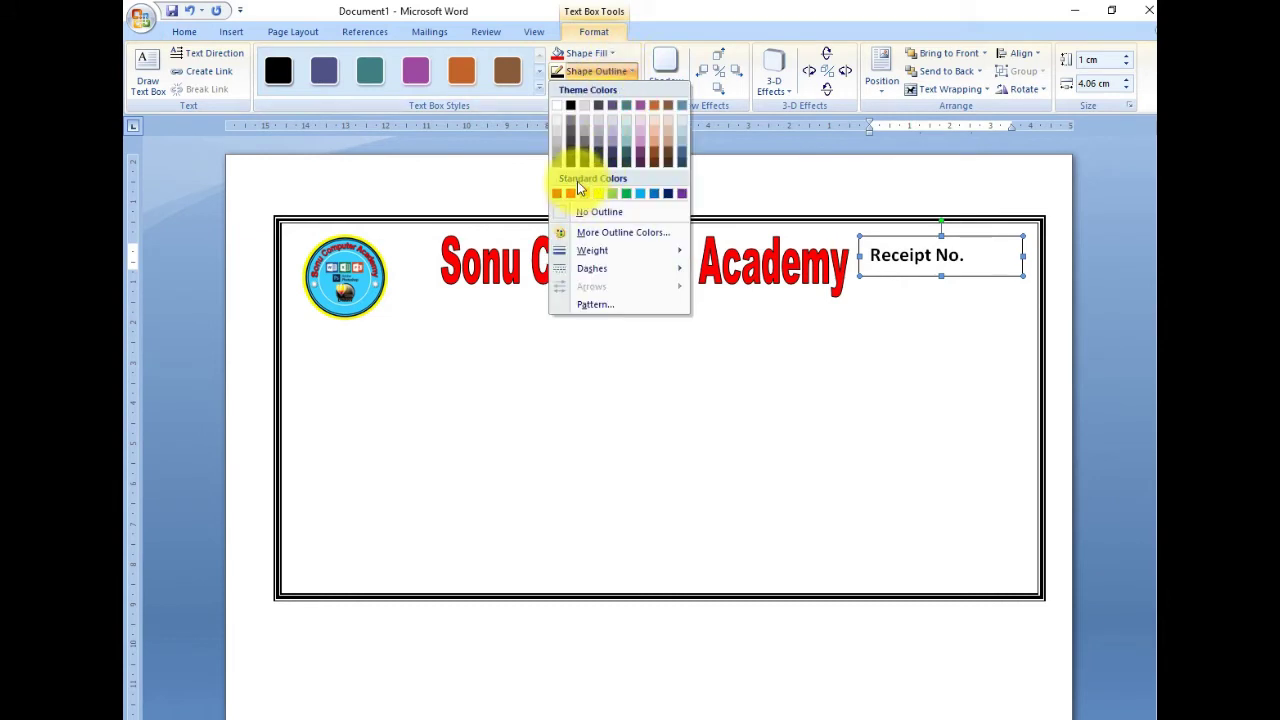
pyautogui.moveTo(595, 252)
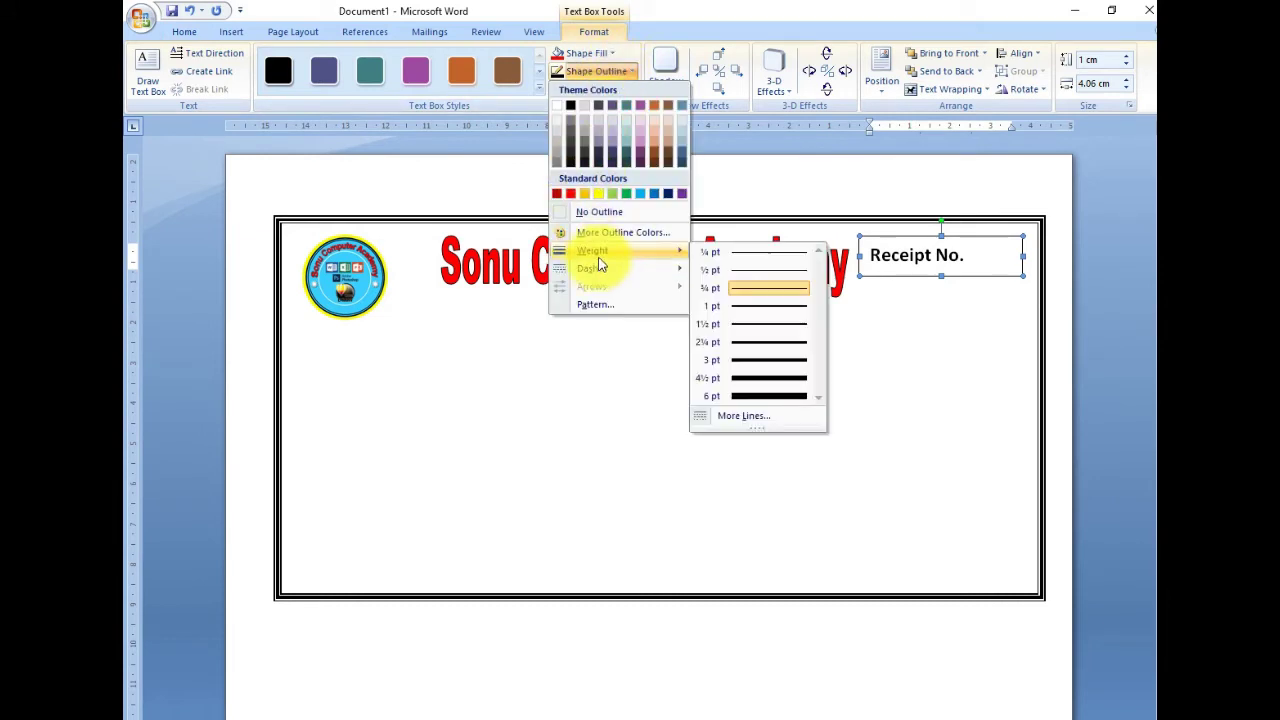
pyautogui.click(752, 313)
pyautogui.click(614, 374)
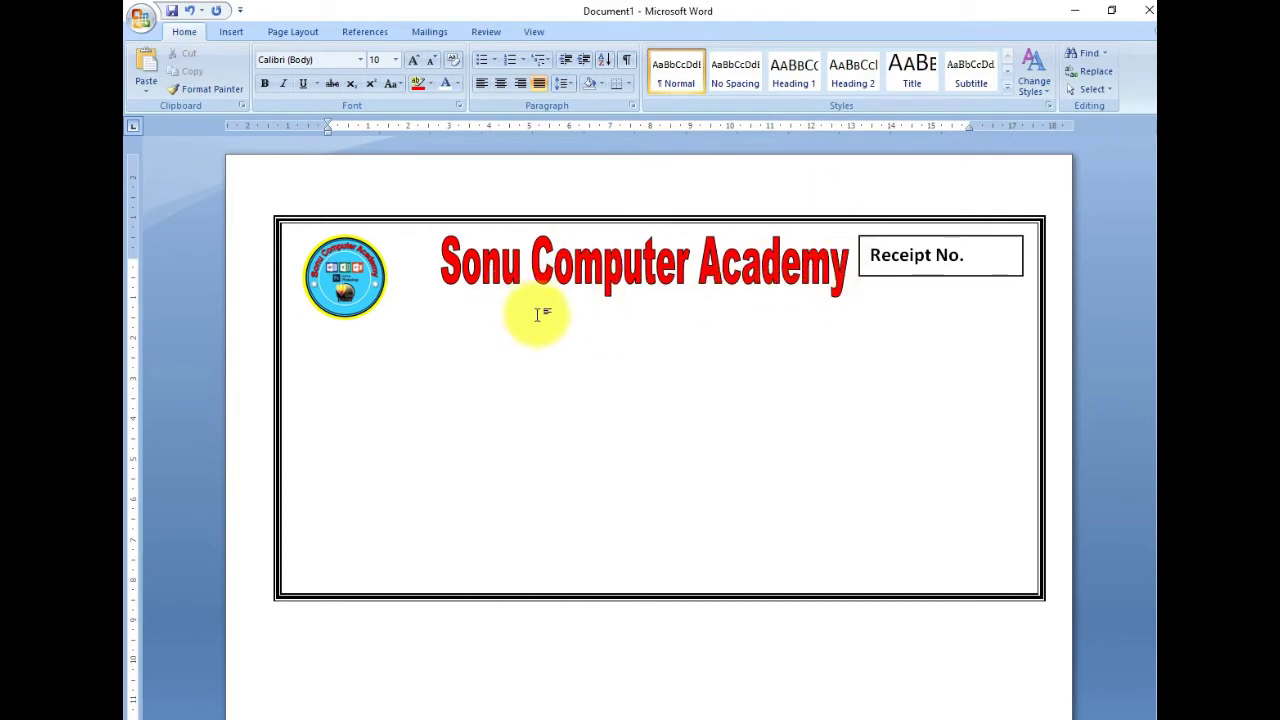
# Step: Draw a wide text box below the heading and type the academy's address
pyautogui.click(231, 31)
pyautogui.click(372, 86)
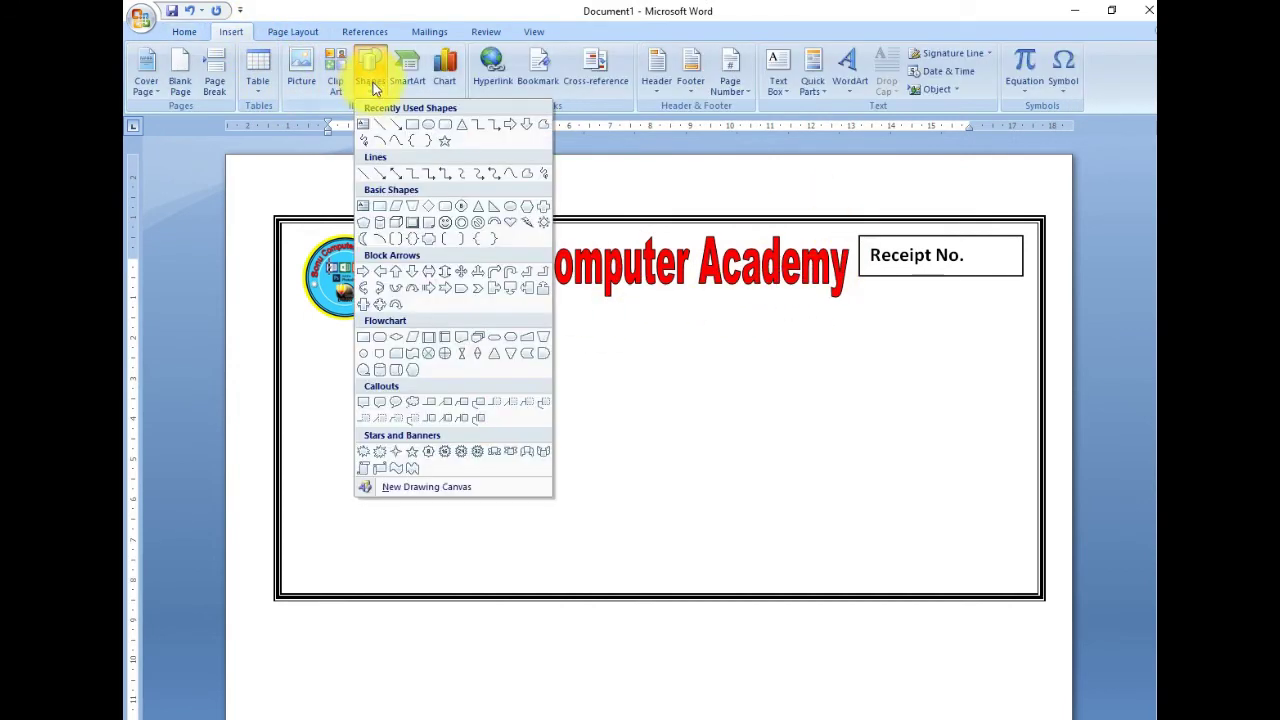
pyautogui.click(367, 124)
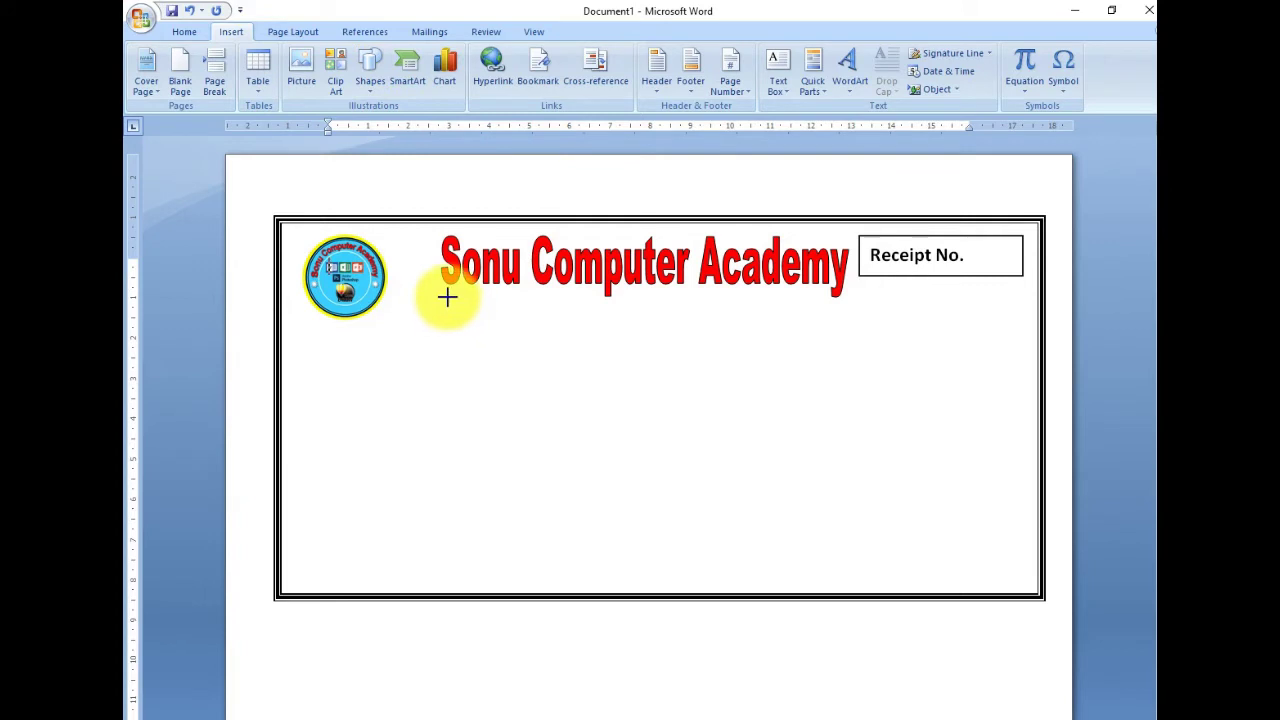
pyautogui.moveTo(441, 298); pyautogui.dragTo(843, 339)
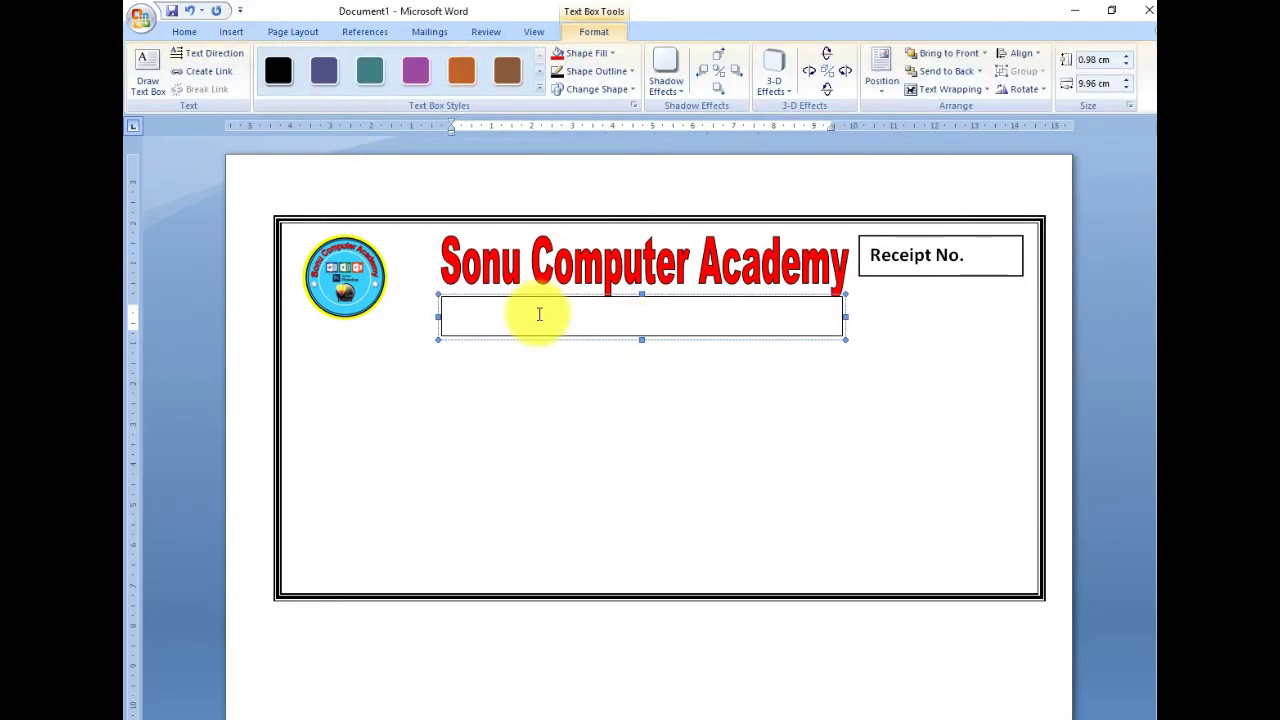
pyautogui.write('Na')
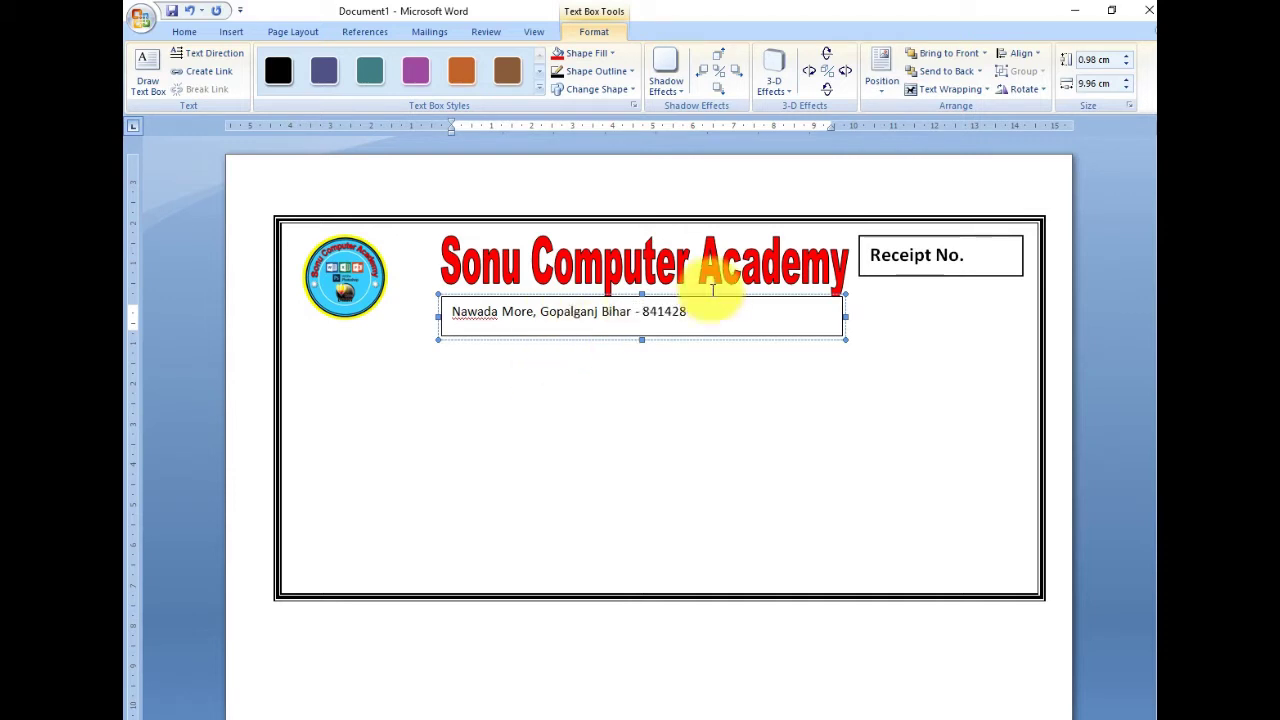
# Step: Make the address line bold, centred and 12 pt
pyautogui.moveTo(696, 312); pyautogui.dragTo(409, 258)
pyautogui.click(184, 31)
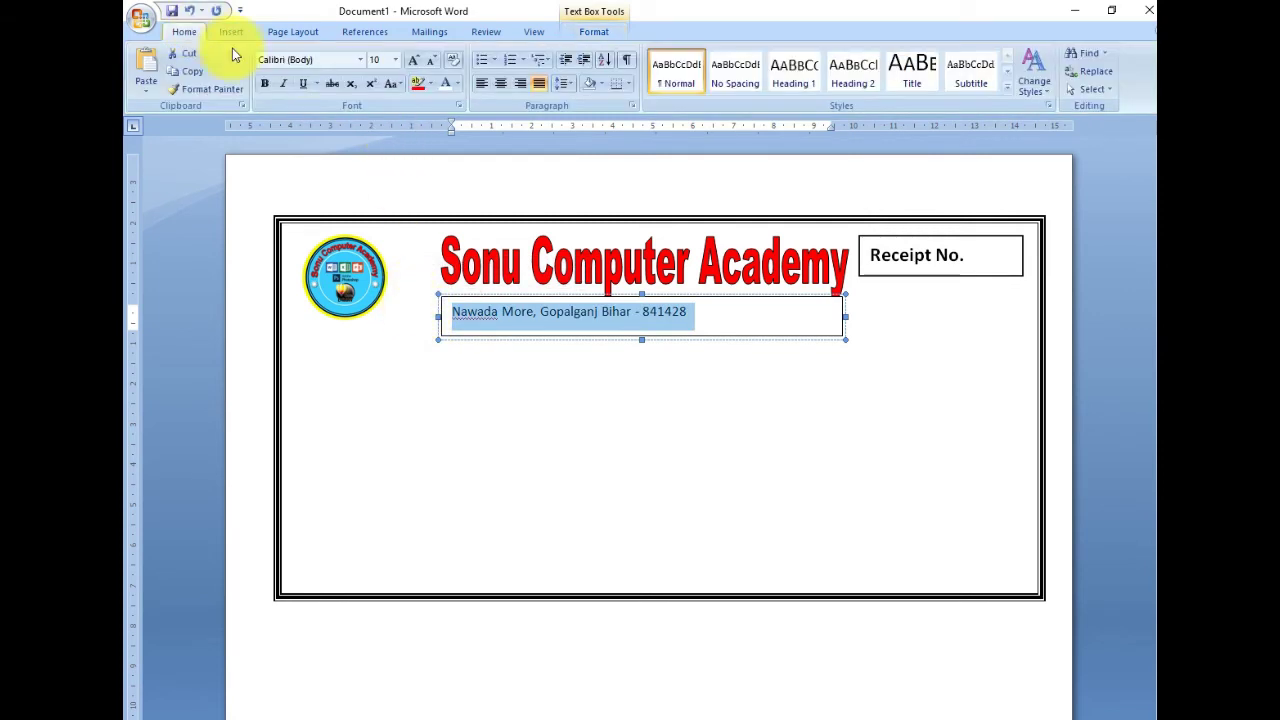
pyautogui.click(499, 84)
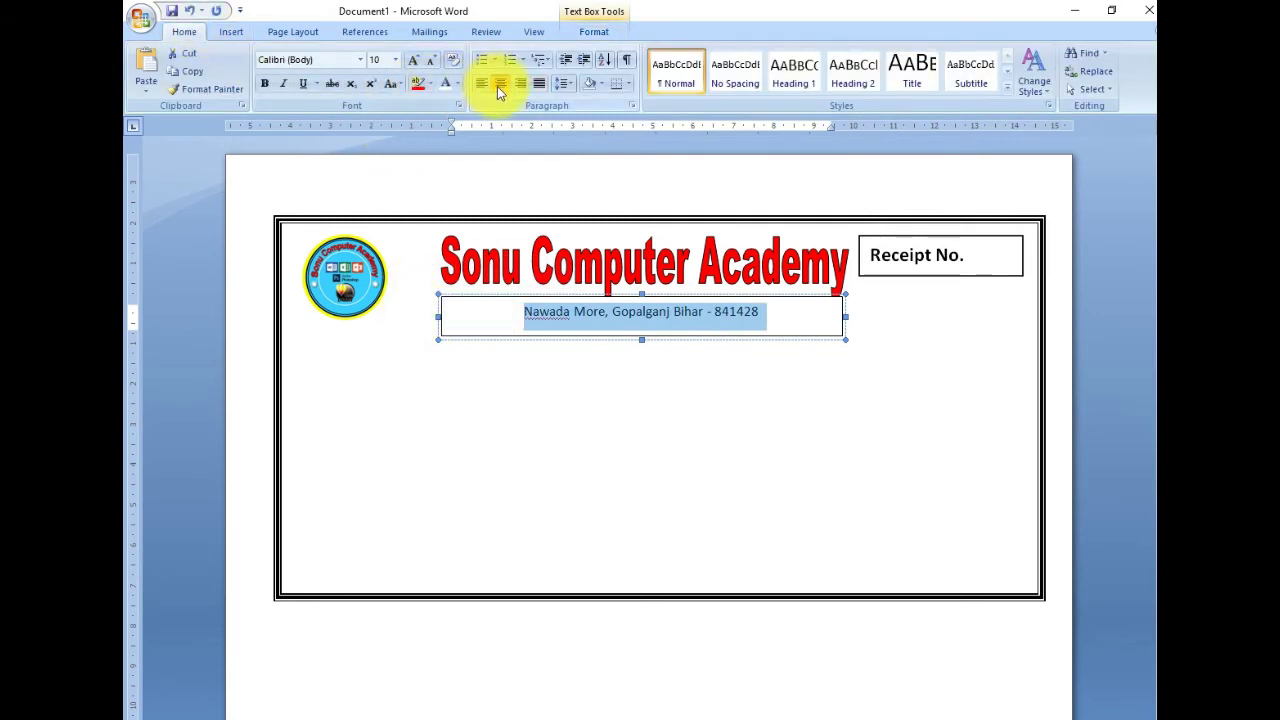
pyautogui.click(264, 83)
pyautogui.click(413, 59)
pyautogui.click(414, 58)
pyautogui.click(415, 57)
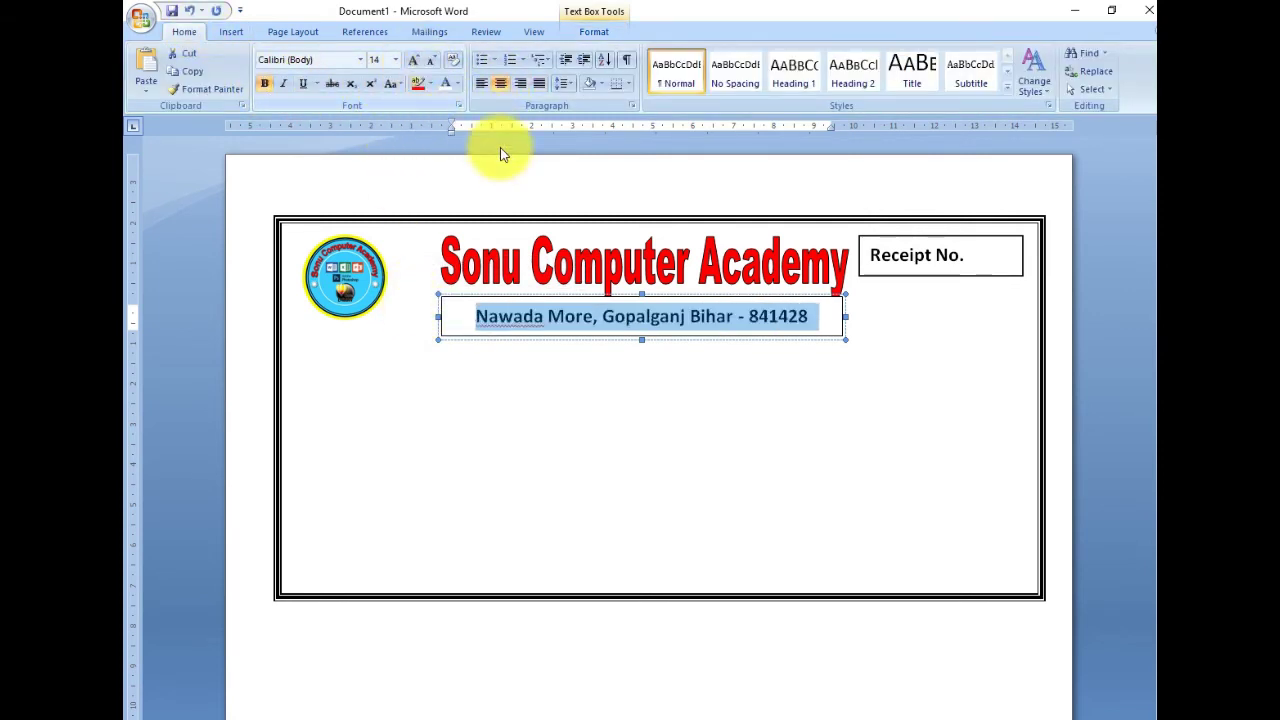
pyautogui.click(430, 59)
pyautogui.click(591, 371)
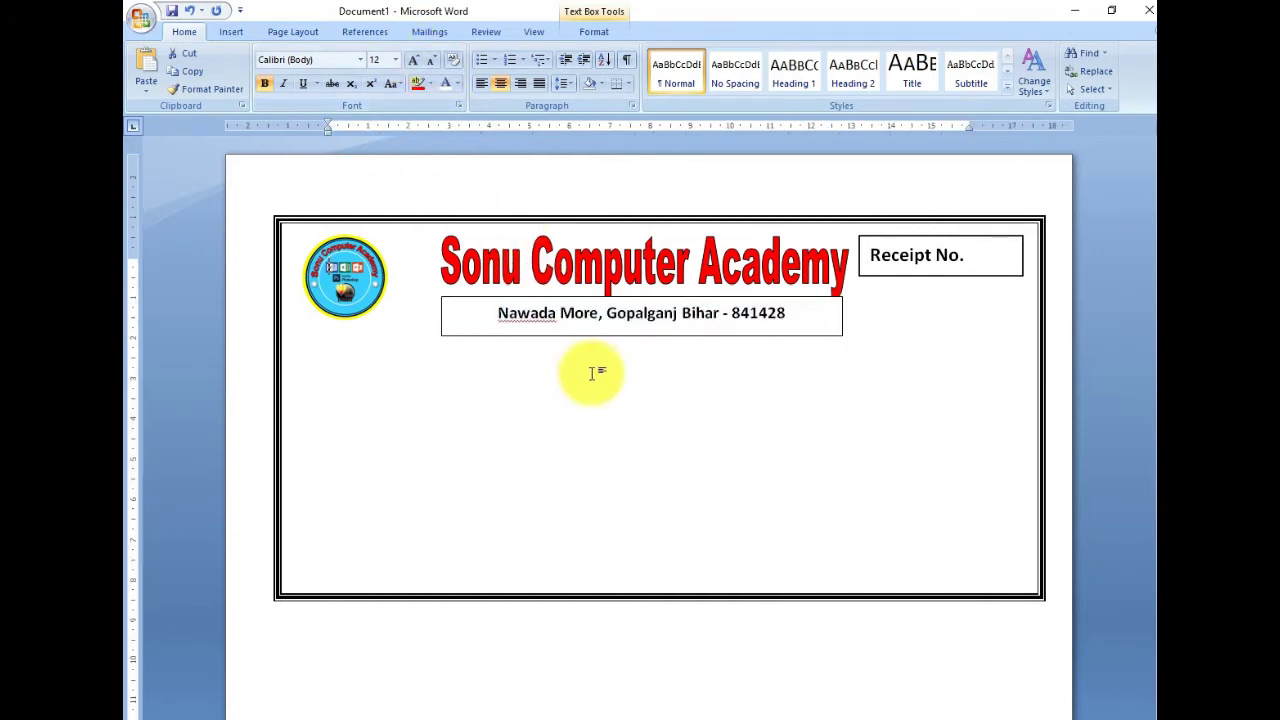
# Step: Set the address box to No Fill and No Outline
pyautogui.click(528, 297)
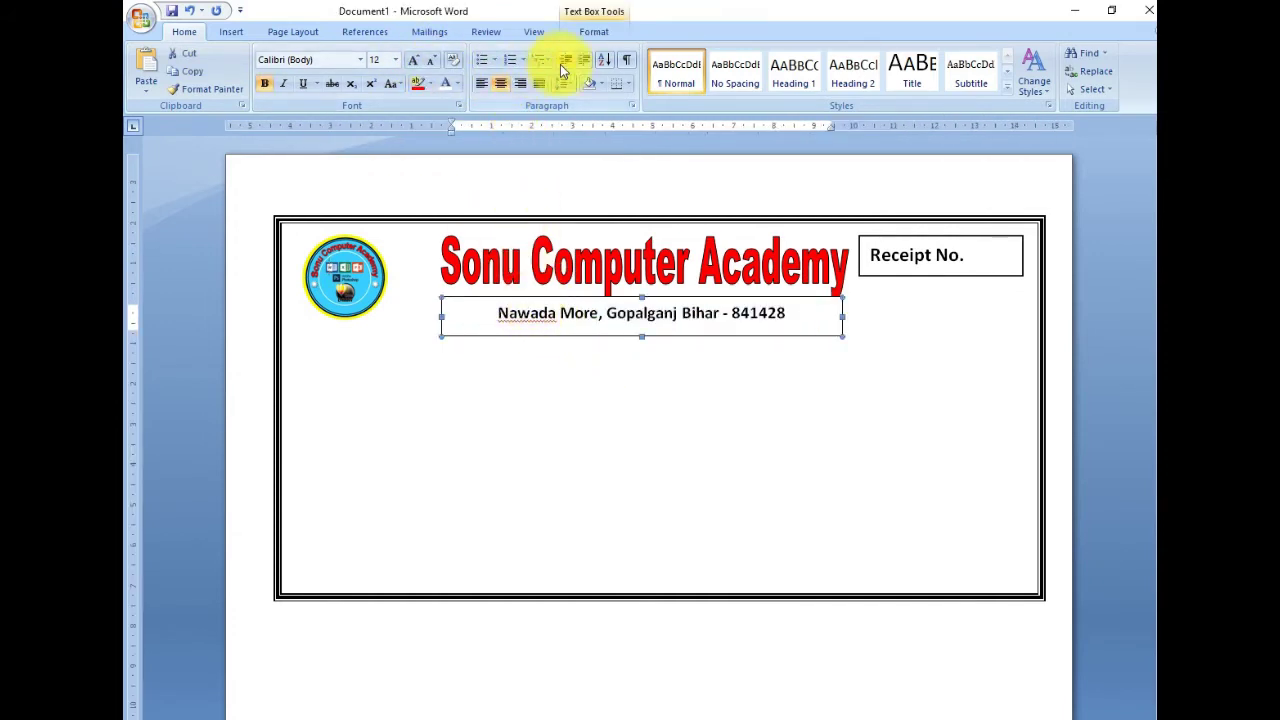
pyautogui.click(594, 32)
pyautogui.click(587, 53)
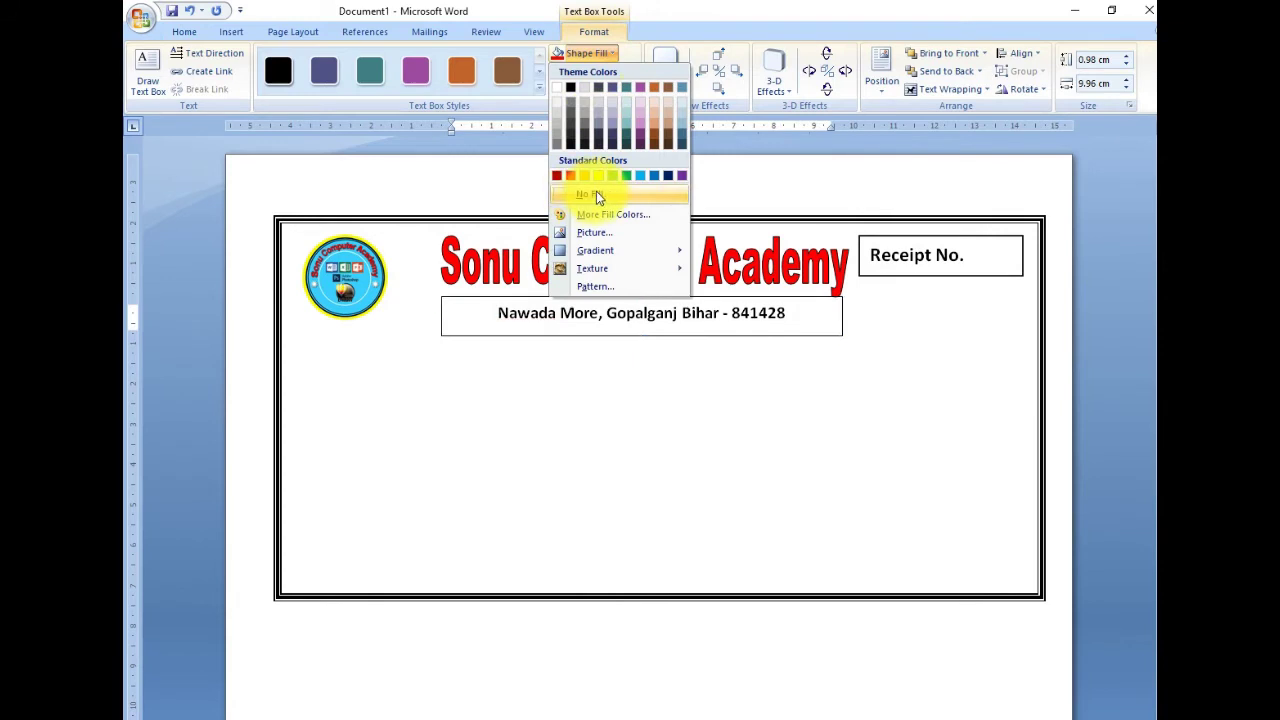
pyautogui.click(592, 193)
pyautogui.click(586, 52)
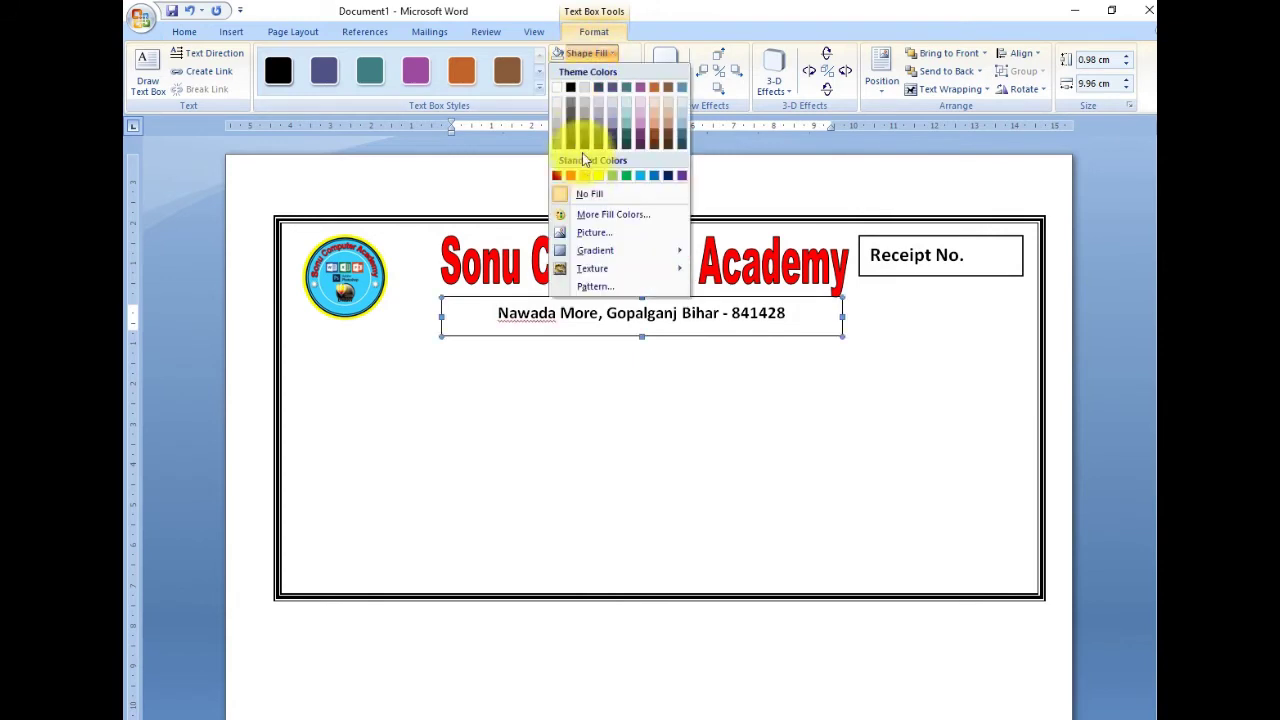
pyautogui.click(577, 56)
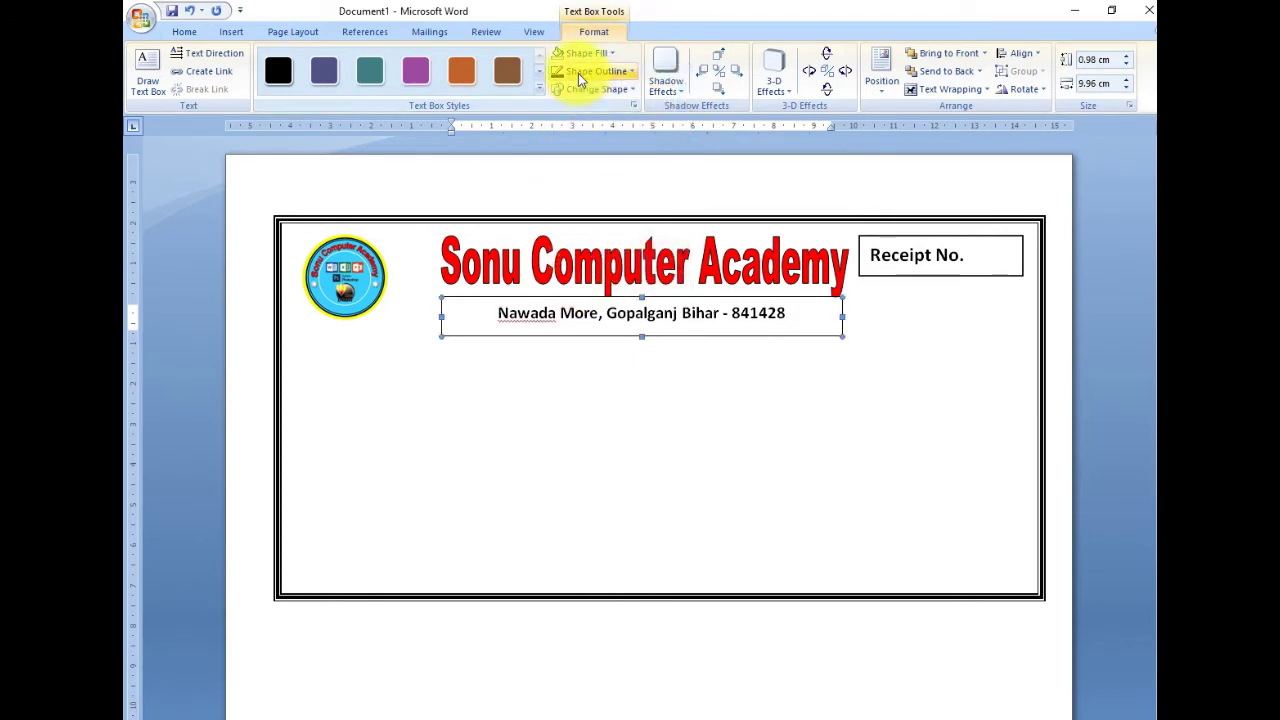
pyautogui.click(580, 71)
pyautogui.click(583, 213)
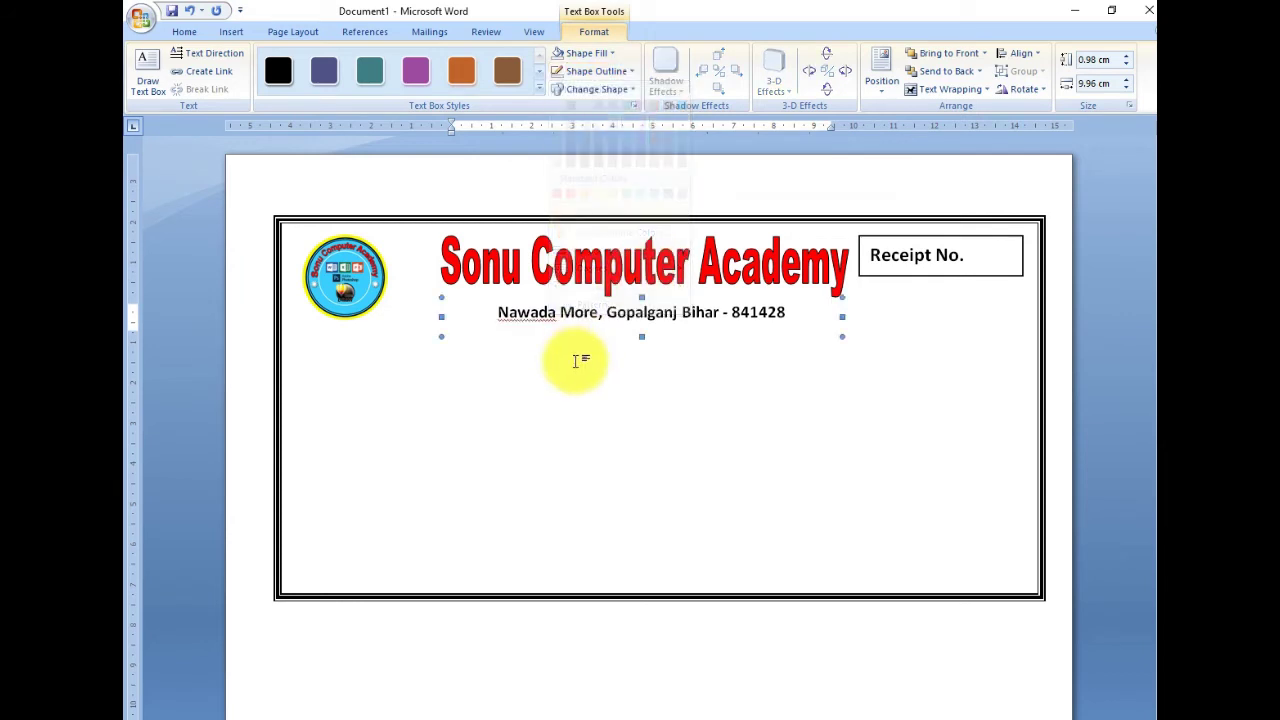
pyautogui.click(575, 358)
pyautogui.click(598, 313)
pyautogui.click(626, 297)
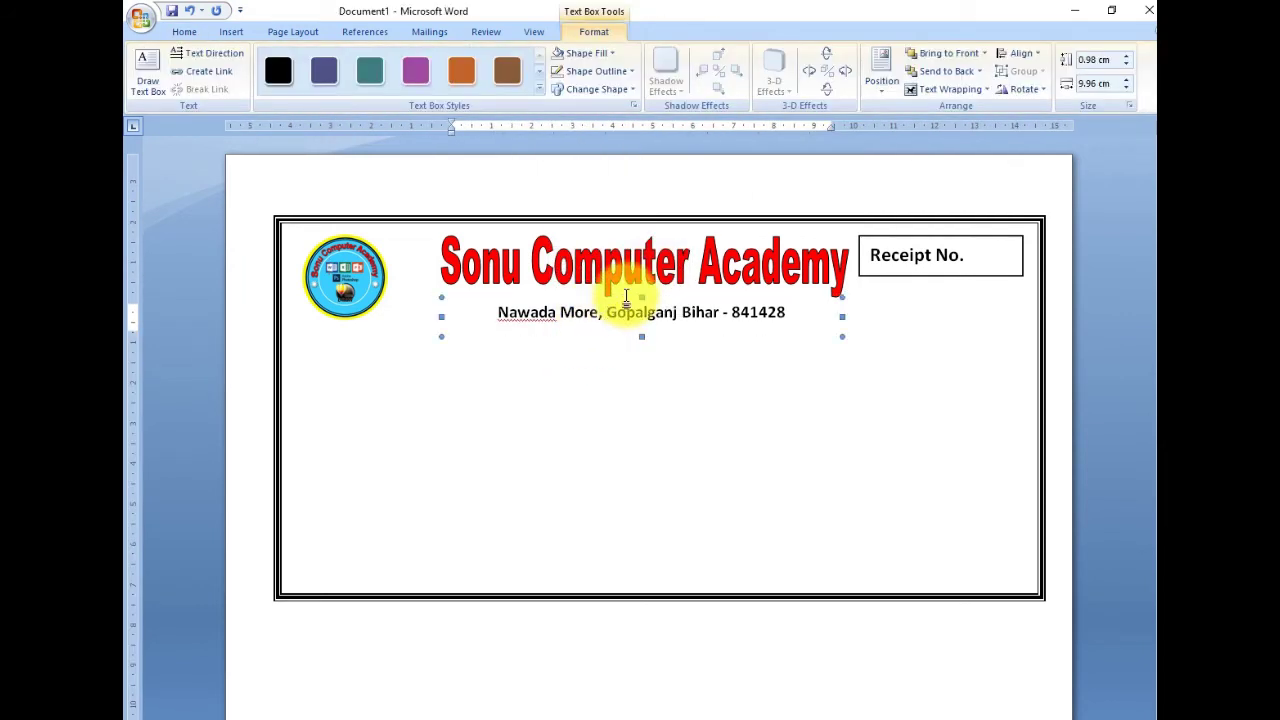
pyautogui.click(590, 405)
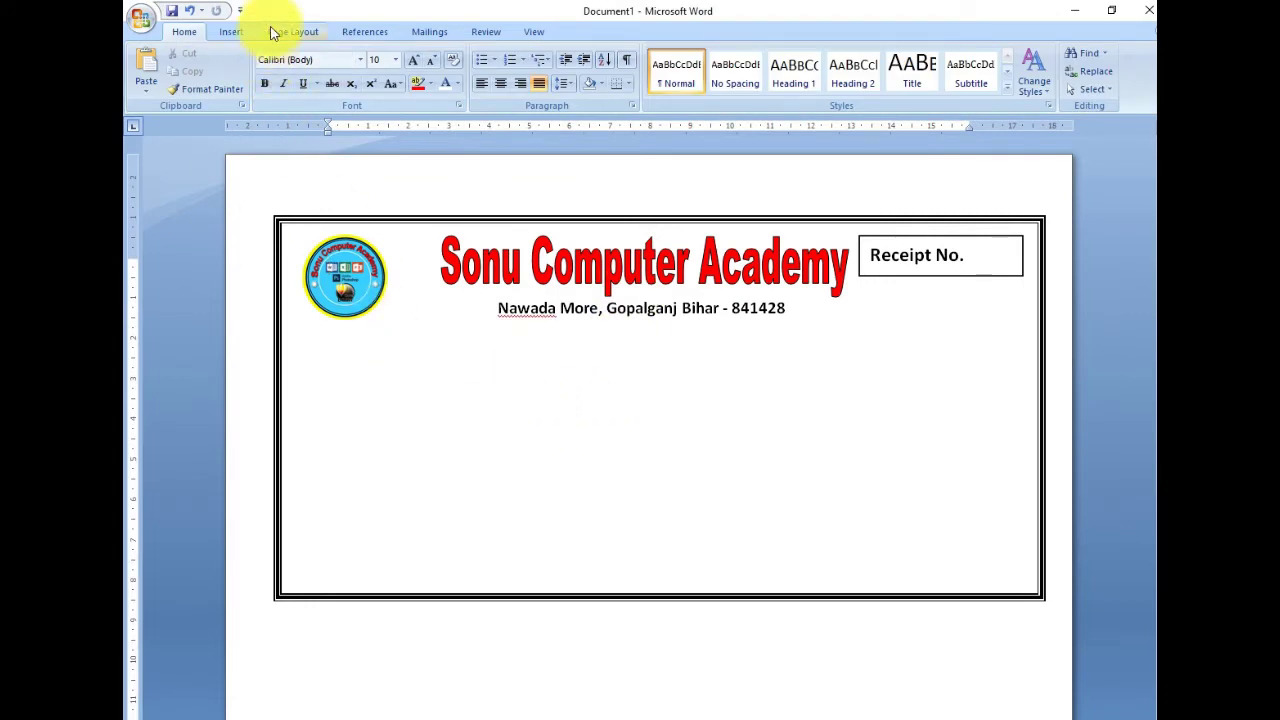
# Step: Draw a 4.39 × 17.43 cm box below the address and type 'Received From' followed by underscores
pyautogui.click(236, 32)
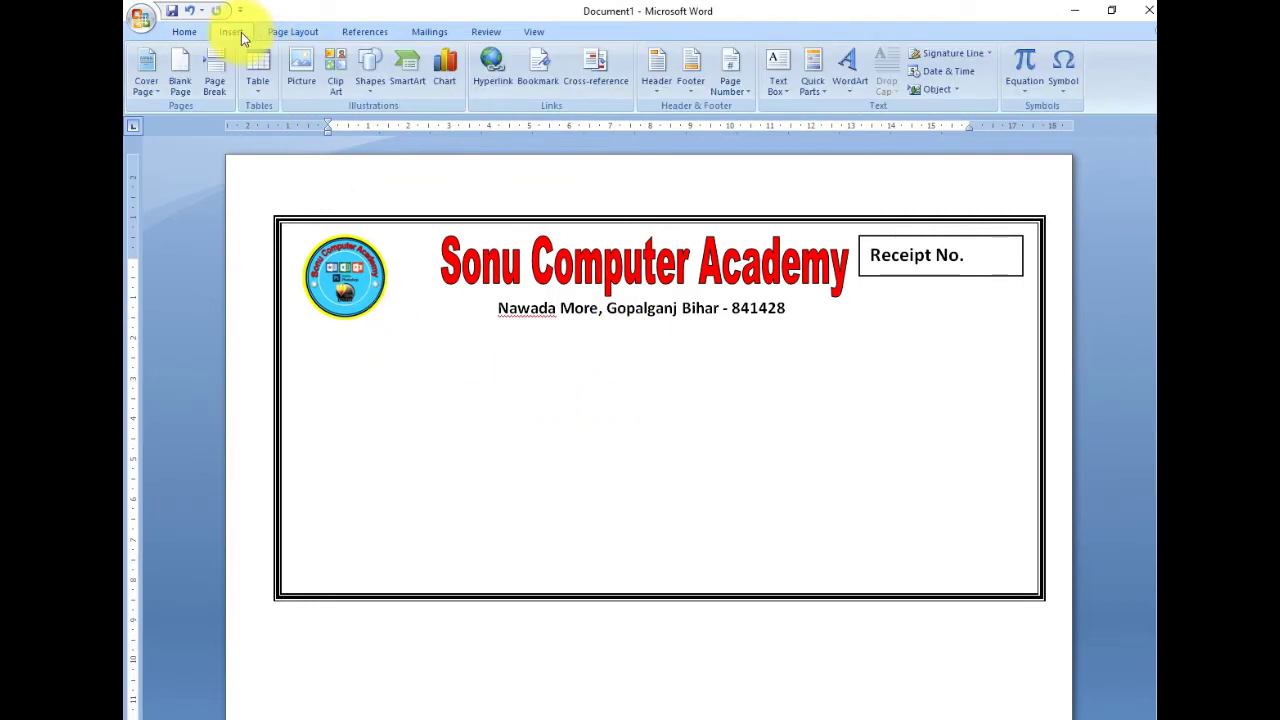
pyautogui.click(370, 72)
pyautogui.click(415, 127)
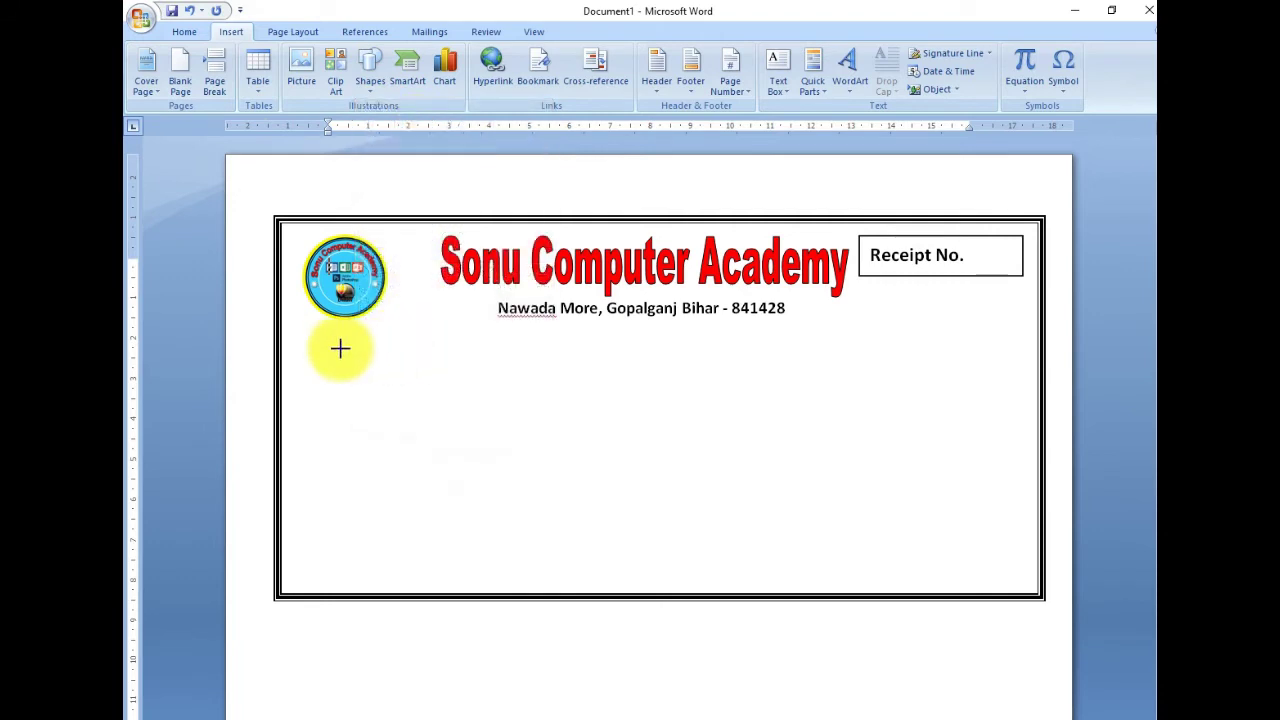
pyautogui.moveTo(311, 341)
pyautogui.mouseDown()
pyautogui.moveTo(672, 446)
pyautogui.moveTo(1012, 516)
pyautogui.mouseUp()
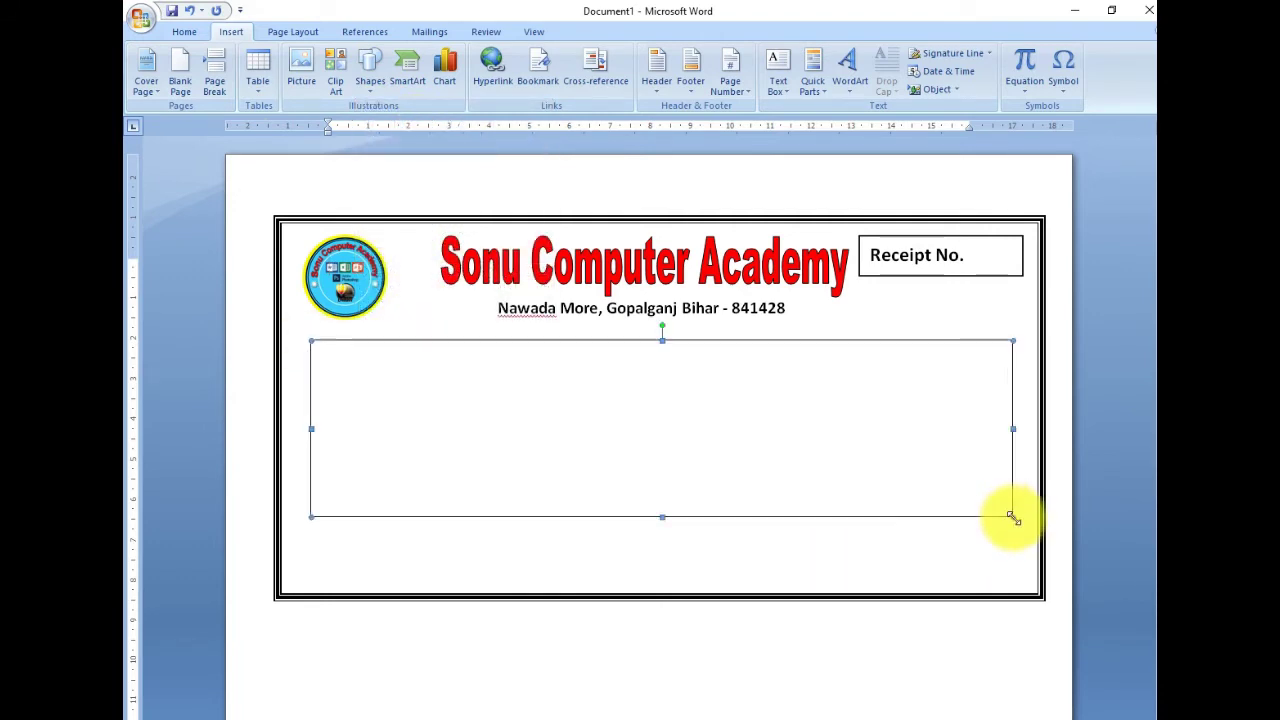
pyautogui.rightClick(407, 372)
pyautogui.click(434, 431)
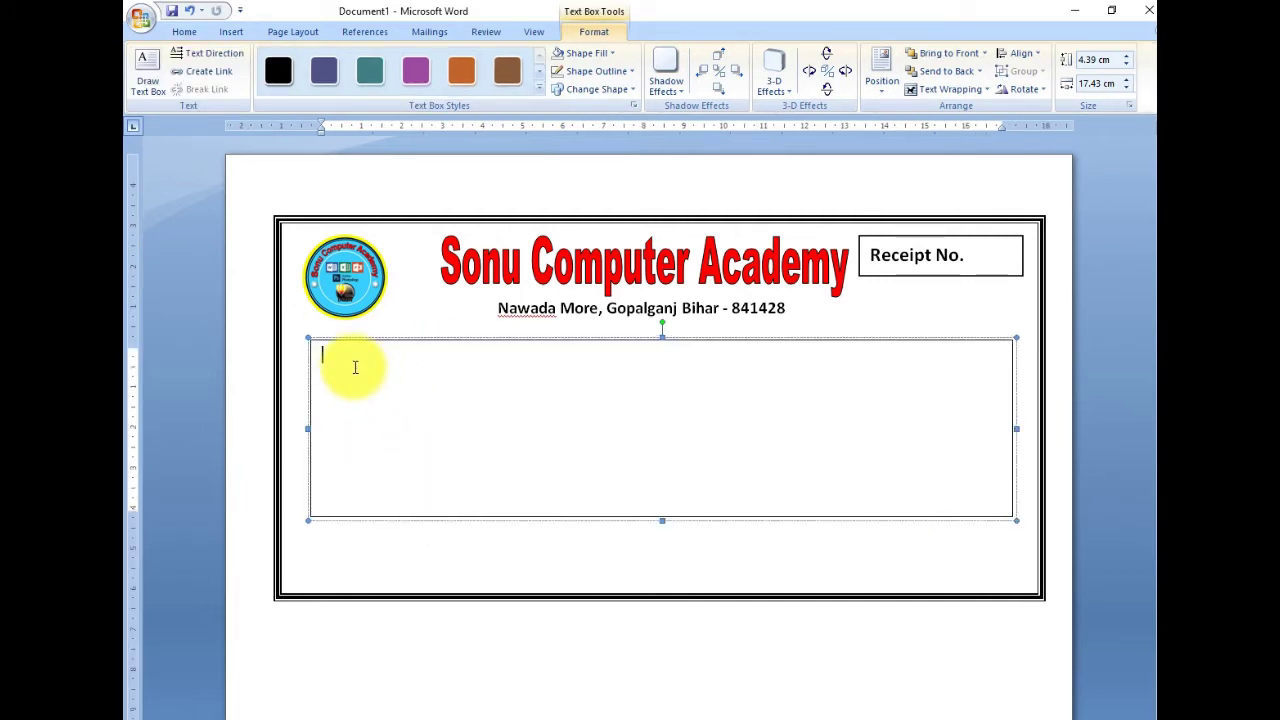
pyautogui.write('Rece')
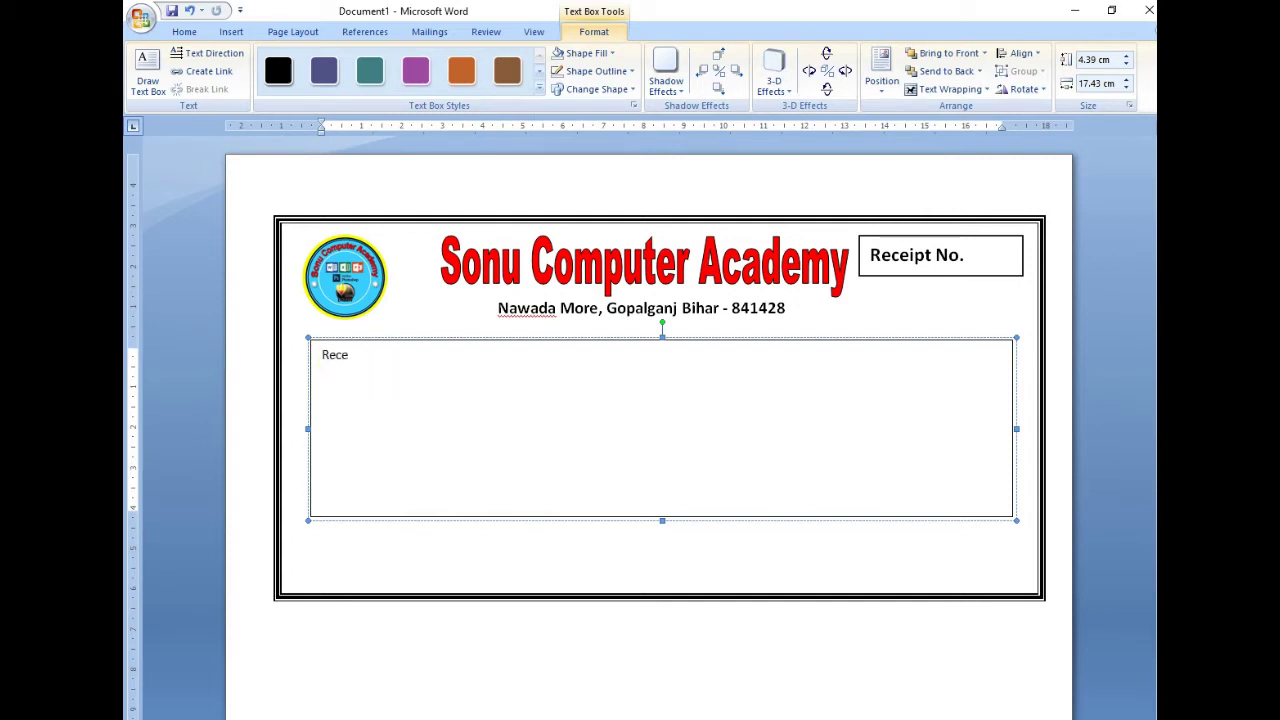
pyautogui.write('ive')
pyautogui.write('d Fr')
pyautogui.write('om')
pyautogui.write('__')
pyautogui.write('__')
pyautogui.write('____')
pyautogui.write('____________')
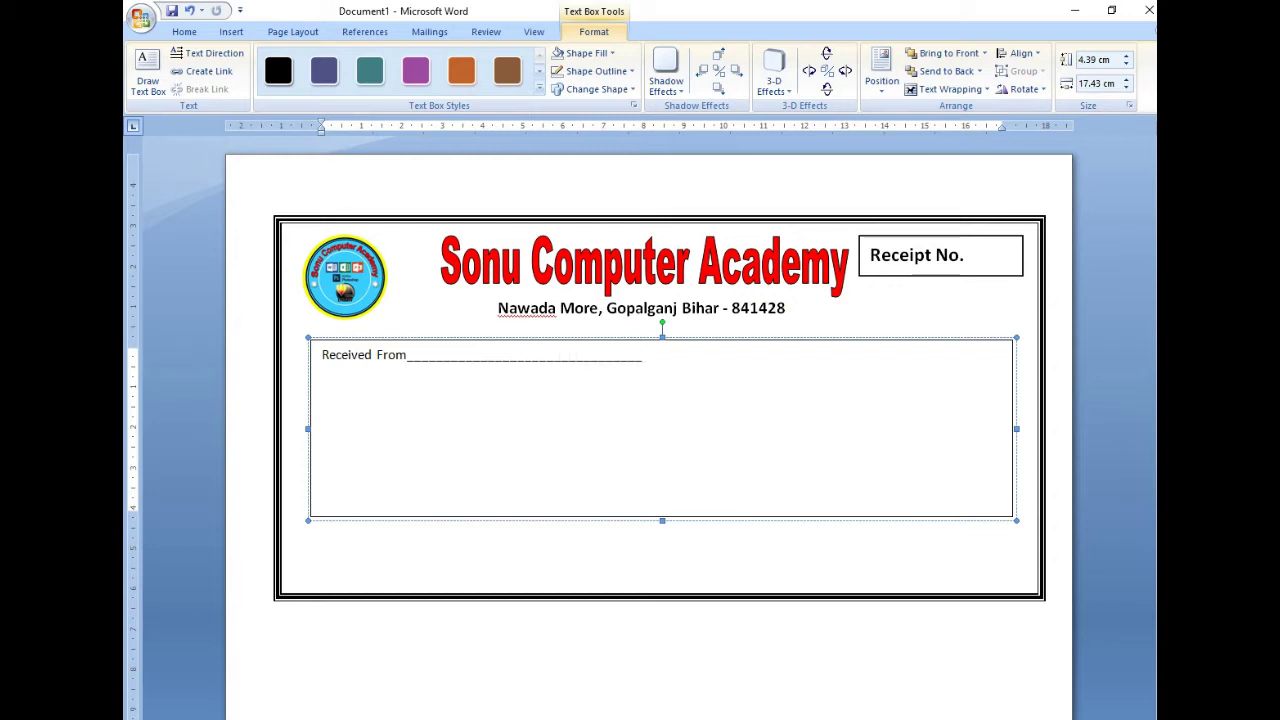
pyautogui.write('_______')
pyautogui.write('___')
pyautogui.write('______')
pyautogui.write('___')
# Step: Add a blank underscore line ending in 'Rupees' and start the 'For' line
pyautogui.press('Return')
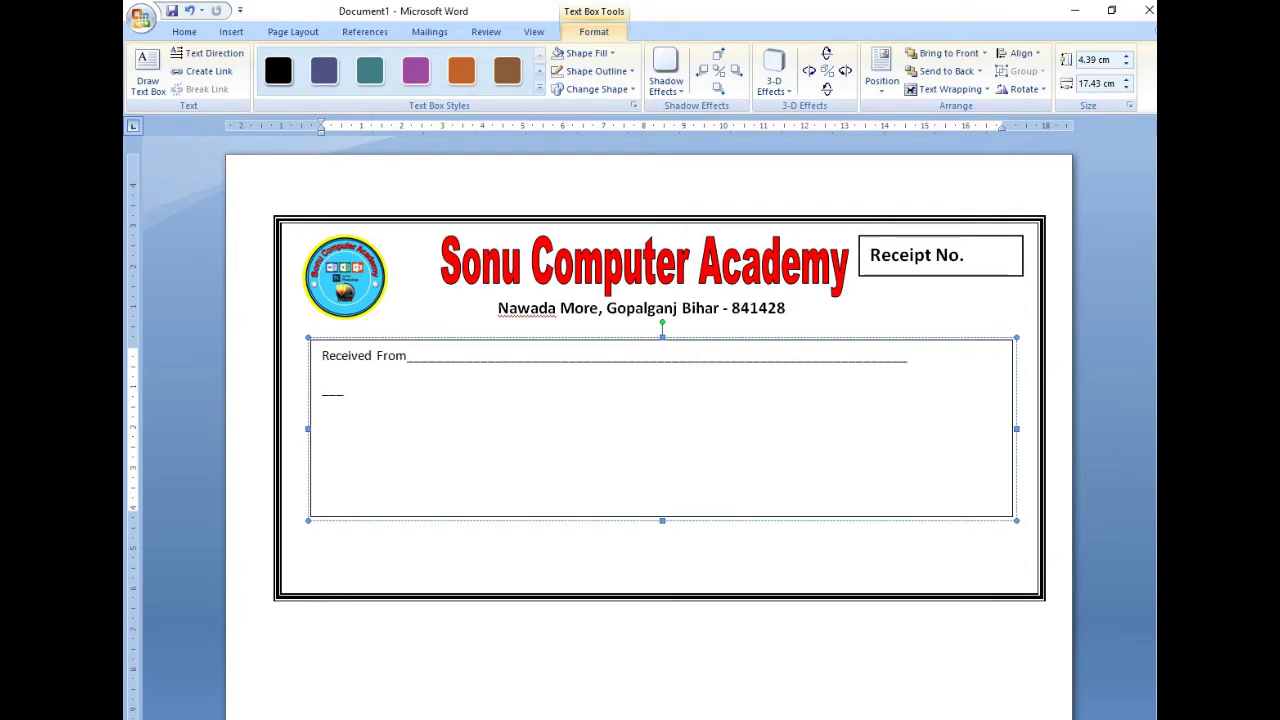
pyautogui.write('______')
pyautogui.write('____')
pyautogui.write('____')
pyautogui.write('___')
pyautogui.write('___')
pyautogui.write('_____')
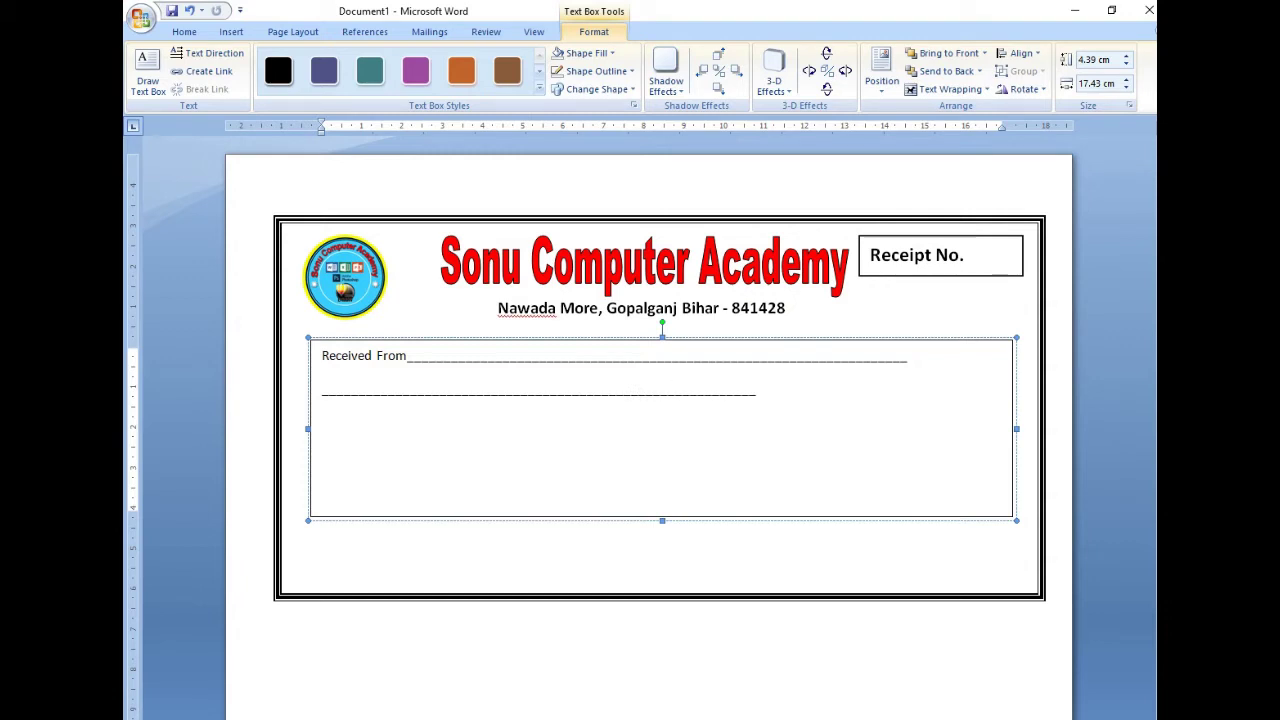
pyautogui.write('_____________')
pyautogui.write('R')
pyautogui.write('upee')
pyautogui.write('s')
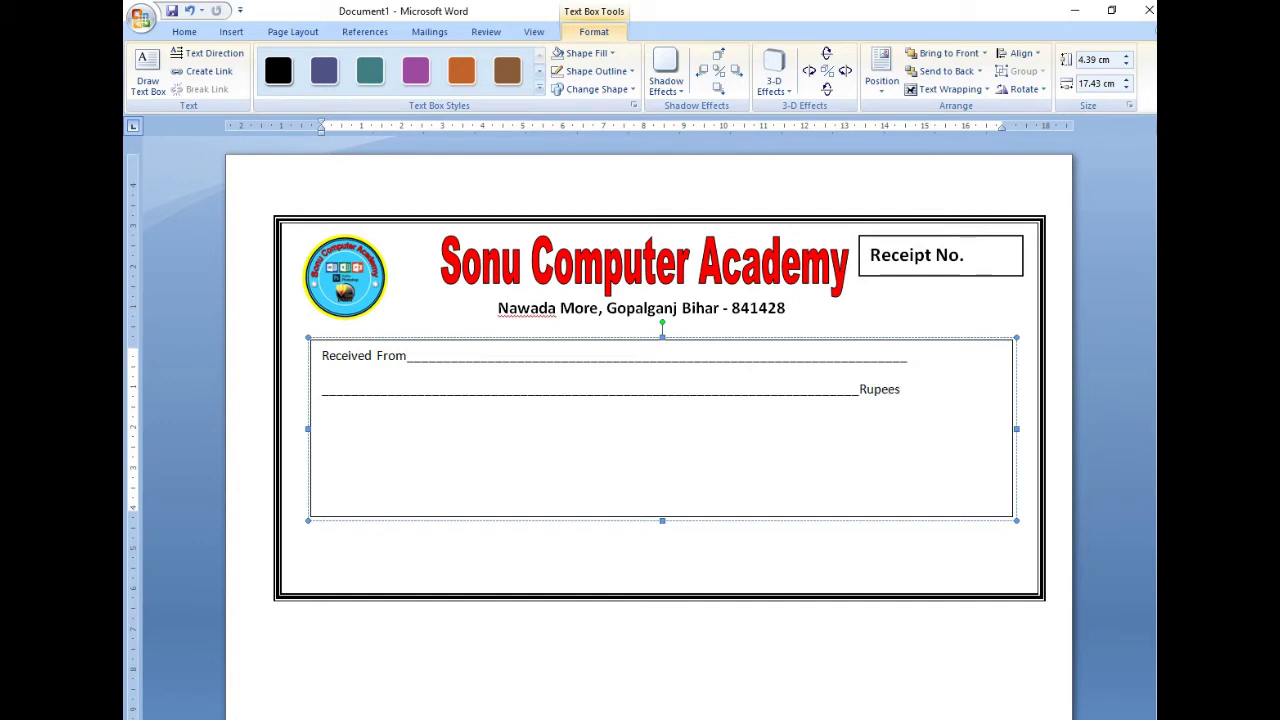
pyautogui.write(' Fr')
pyautogui.write('o')
pyautogui.press('BackSpace')
pyautogui.write('r_______')
pyautogui.write('____')
pyautogui.write('___________________________')
pyautogui.write('___-___')
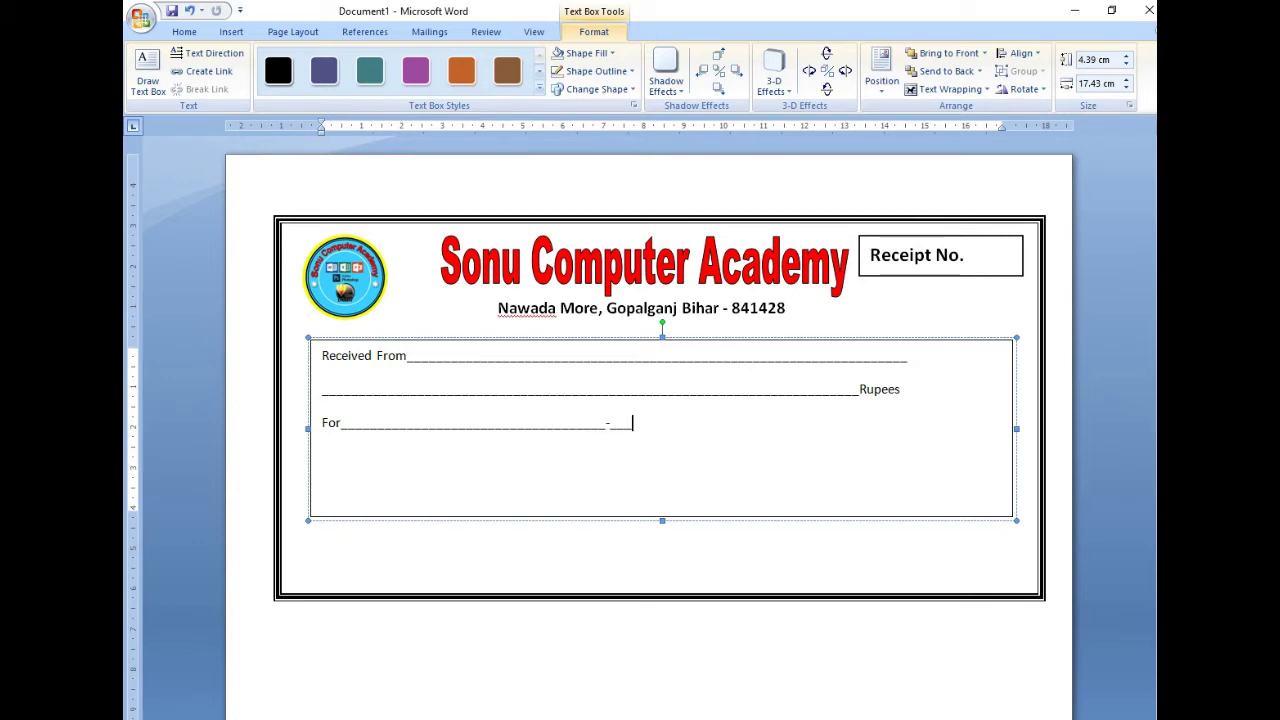
# Step: Fill out the For line with underscores and add an empty line below it
pyautogui.hotkey('ctrl', 'z')
pyautogui.write('_____')
pyautogui.write('________')
pyautogui.press('BackSpace')
pyautogui.write('___')
pyautogui.write('__')
pyautogui.write('_____')
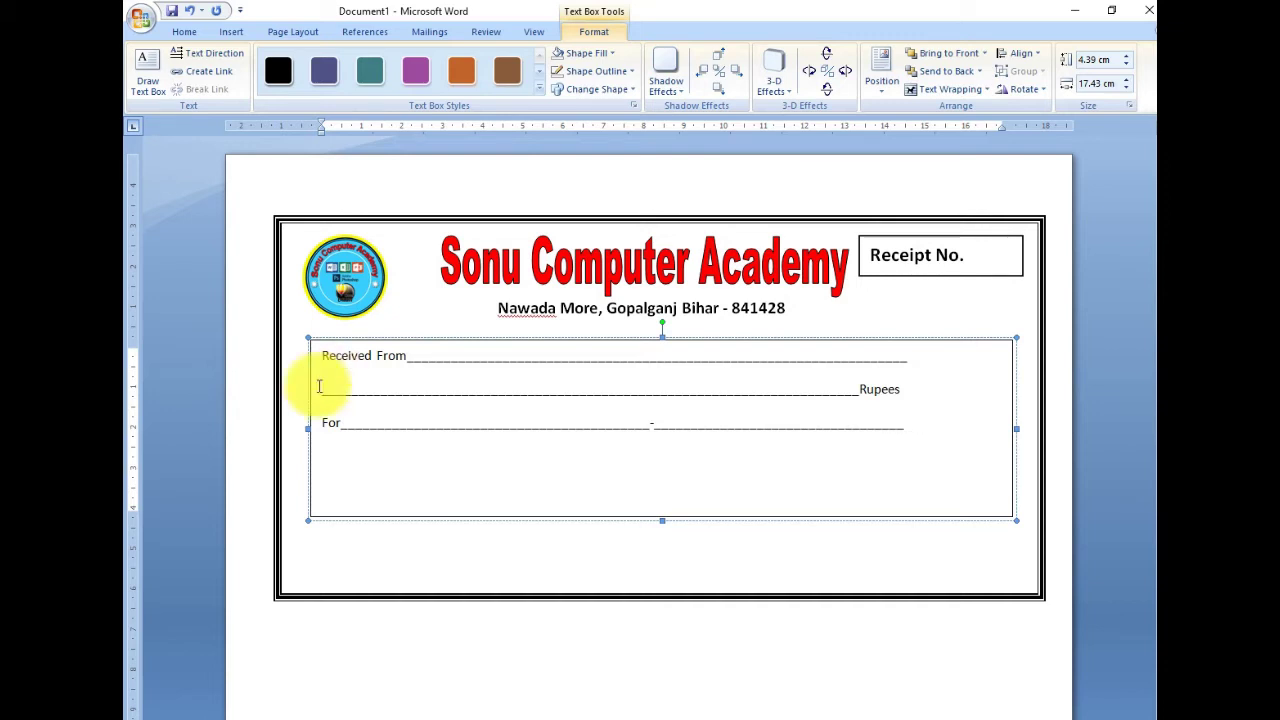
pyautogui.click(654, 424)
pyautogui.write('_')
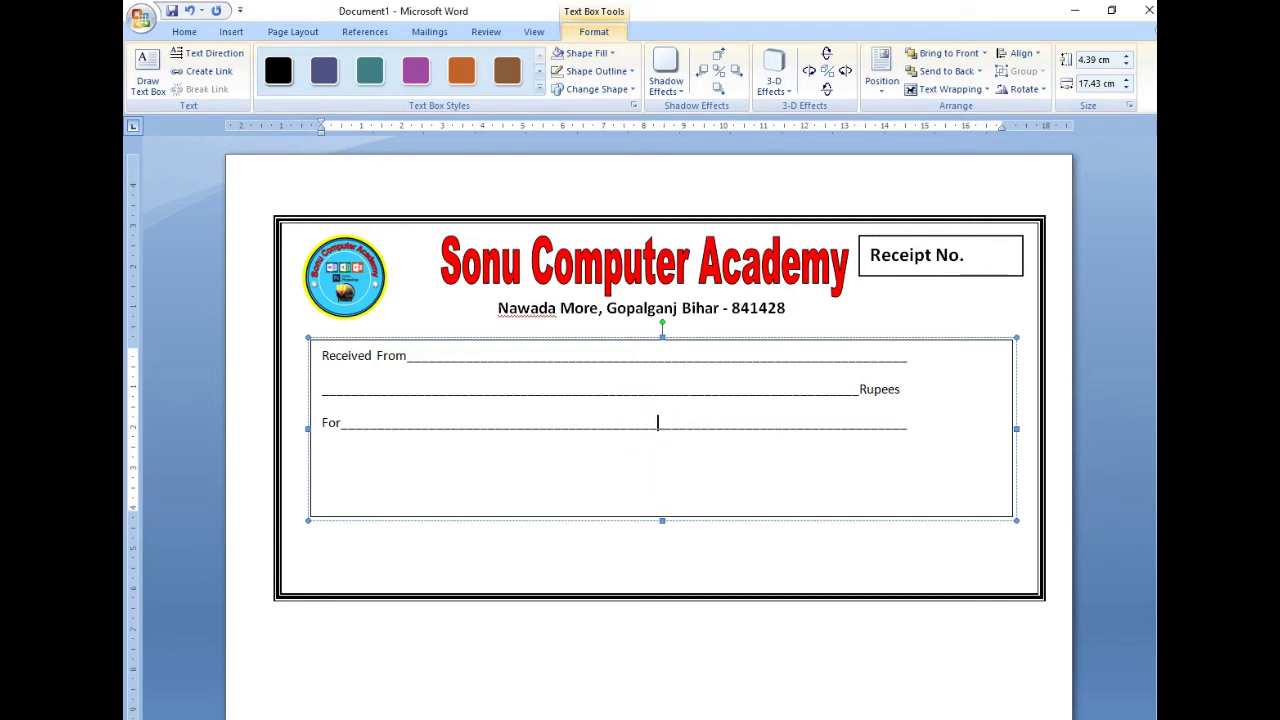
pyautogui.click(908, 426)
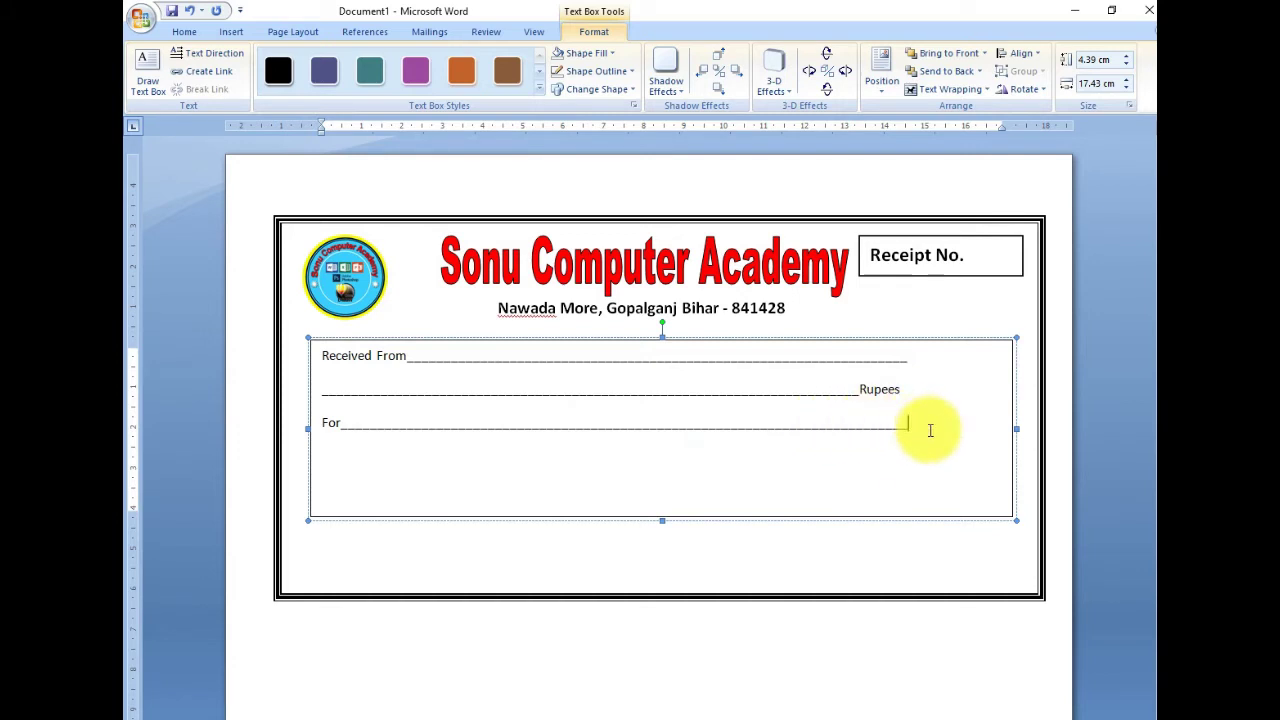
pyautogui.press('Return')
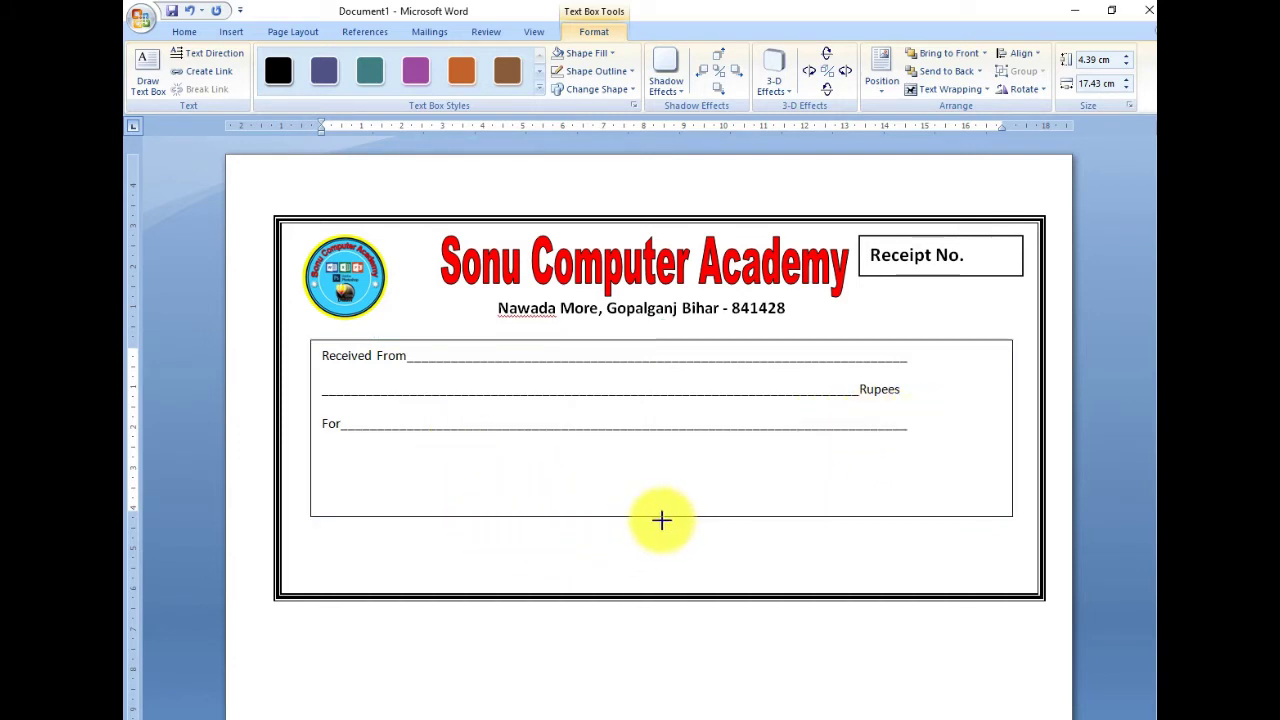
# Step: Shorten the receipt text box to about 2.76 cm high to fit its text
pyautogui.moveTo(662, 519); pyautogui.dragTo(660, 451)
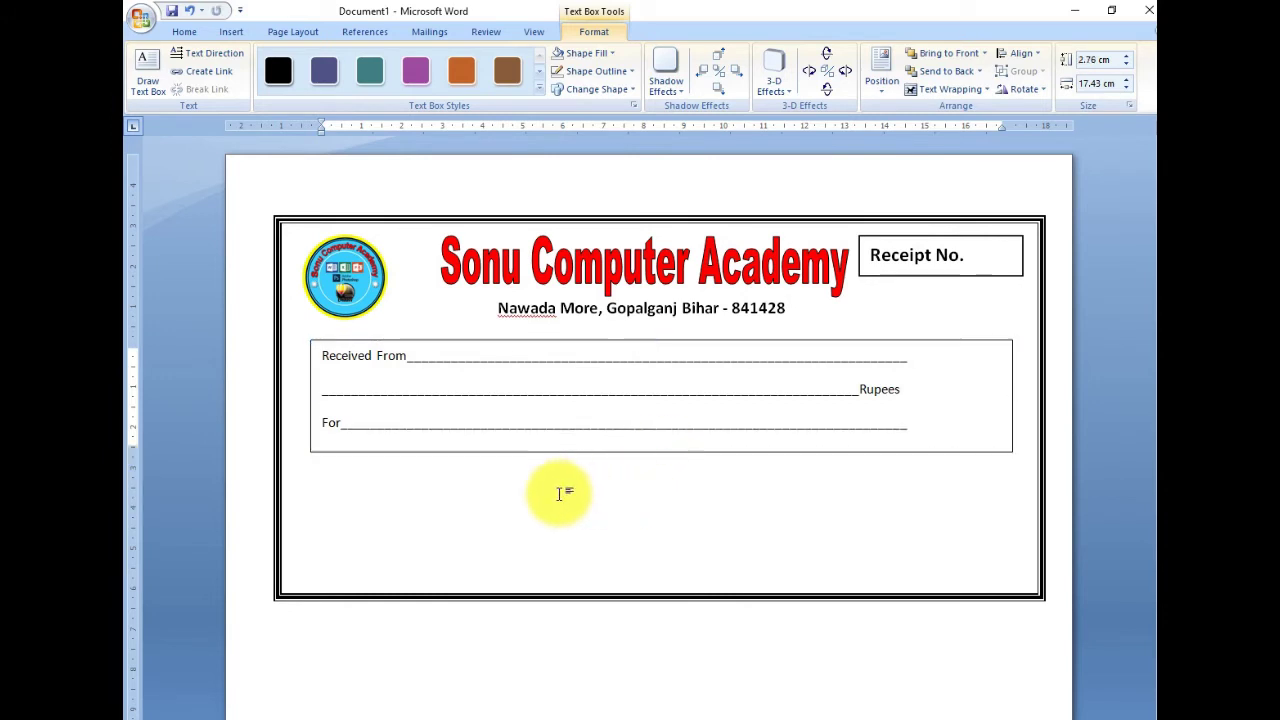
pyautogui.click(540, 463)
pyautogui.click(545, 451)
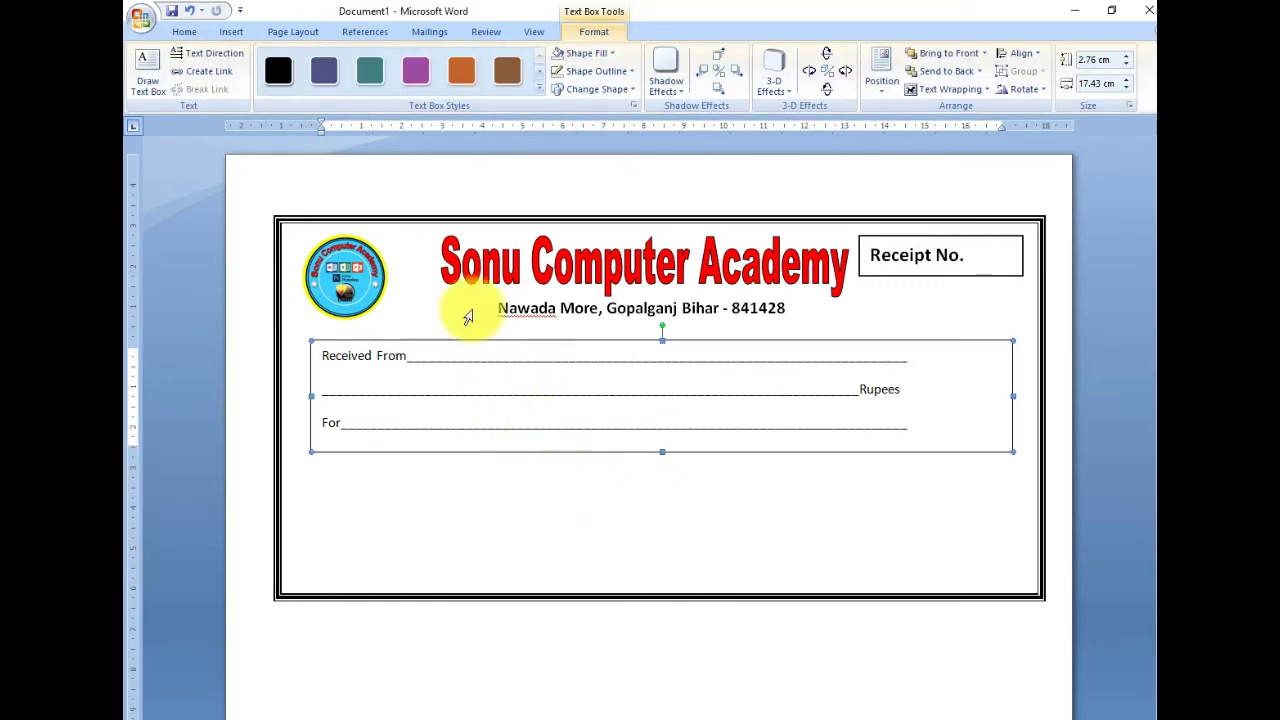
pyautogui.click(589, 53)
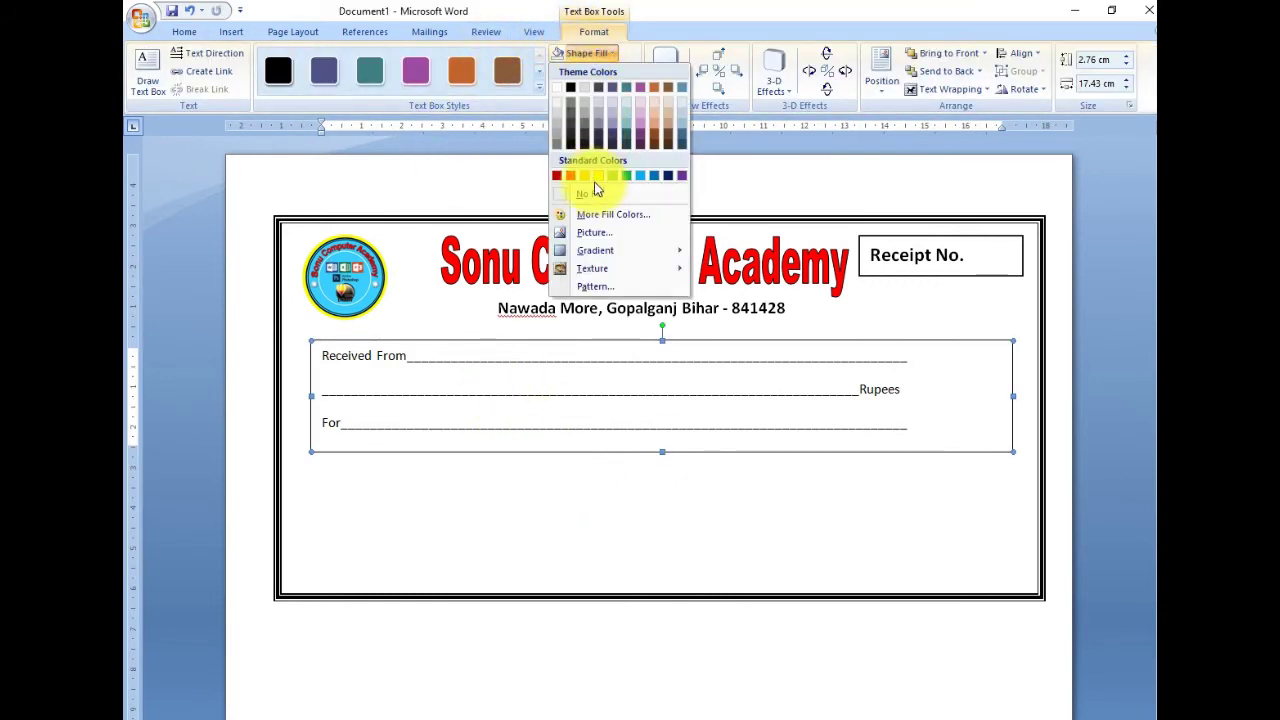
# Step: Remove the receipt box's fill and border, and make its text bold dark-blue Arial Black
pyautogui.click(593, 199)
pyautogui.click(586, 72)
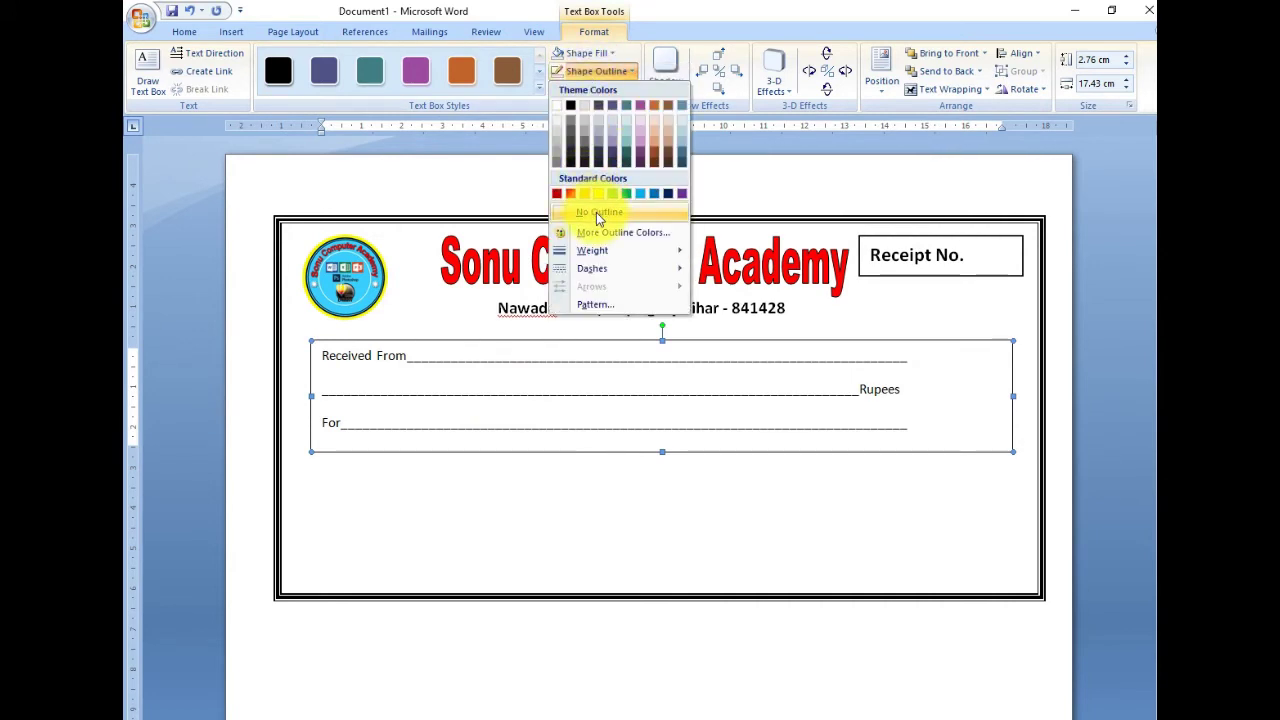
pyautogui.click(596, 212)
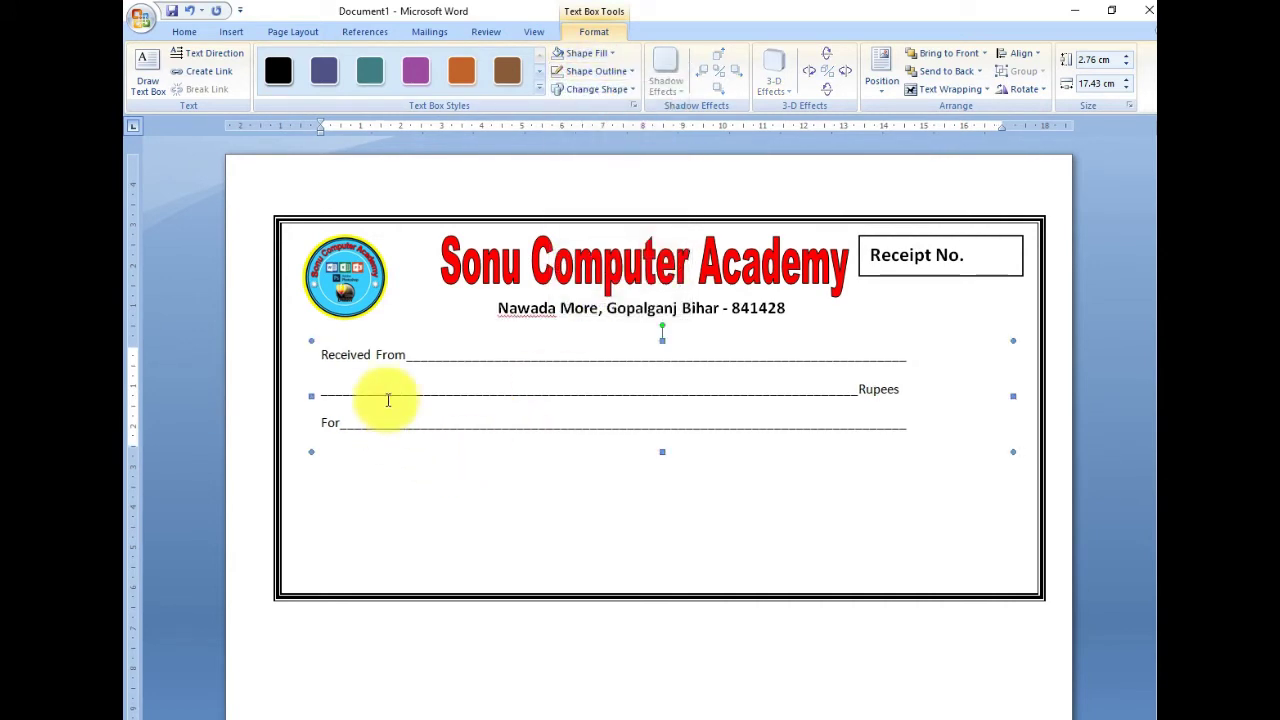
pyautogui.click(180, 31)
pyautogui.click(264, 85)
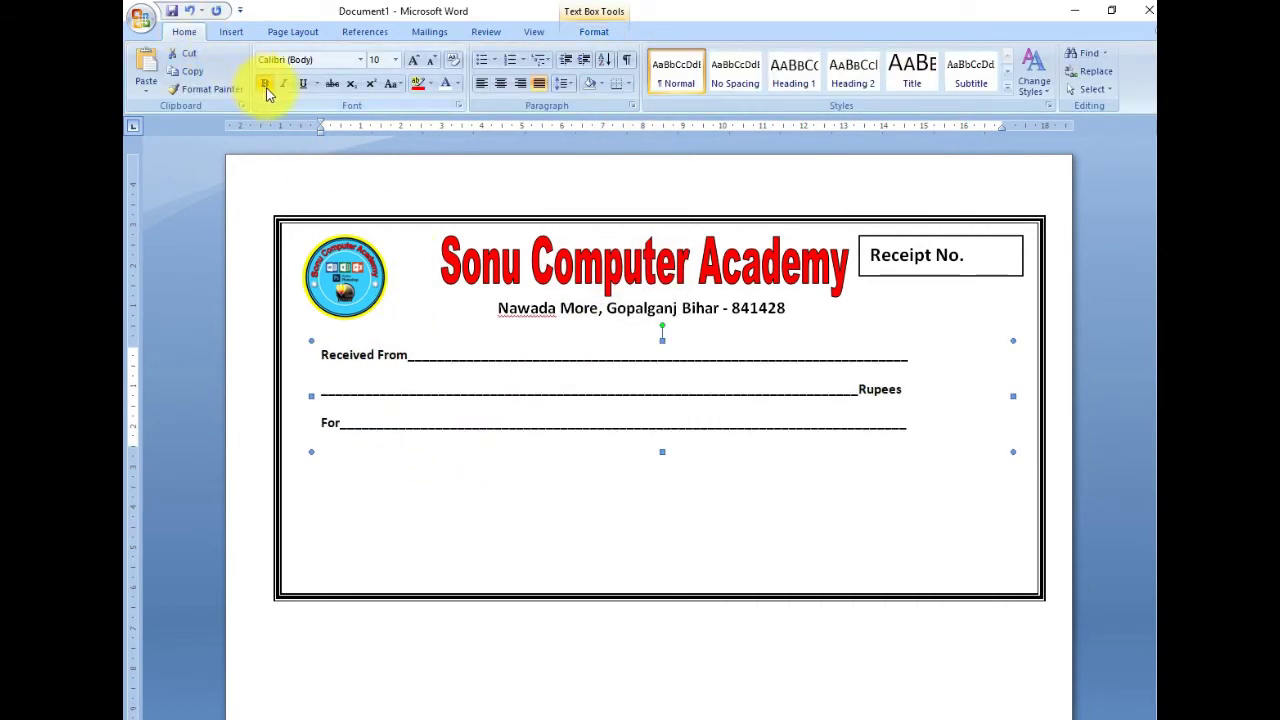
pyautogui.click(458, 84)
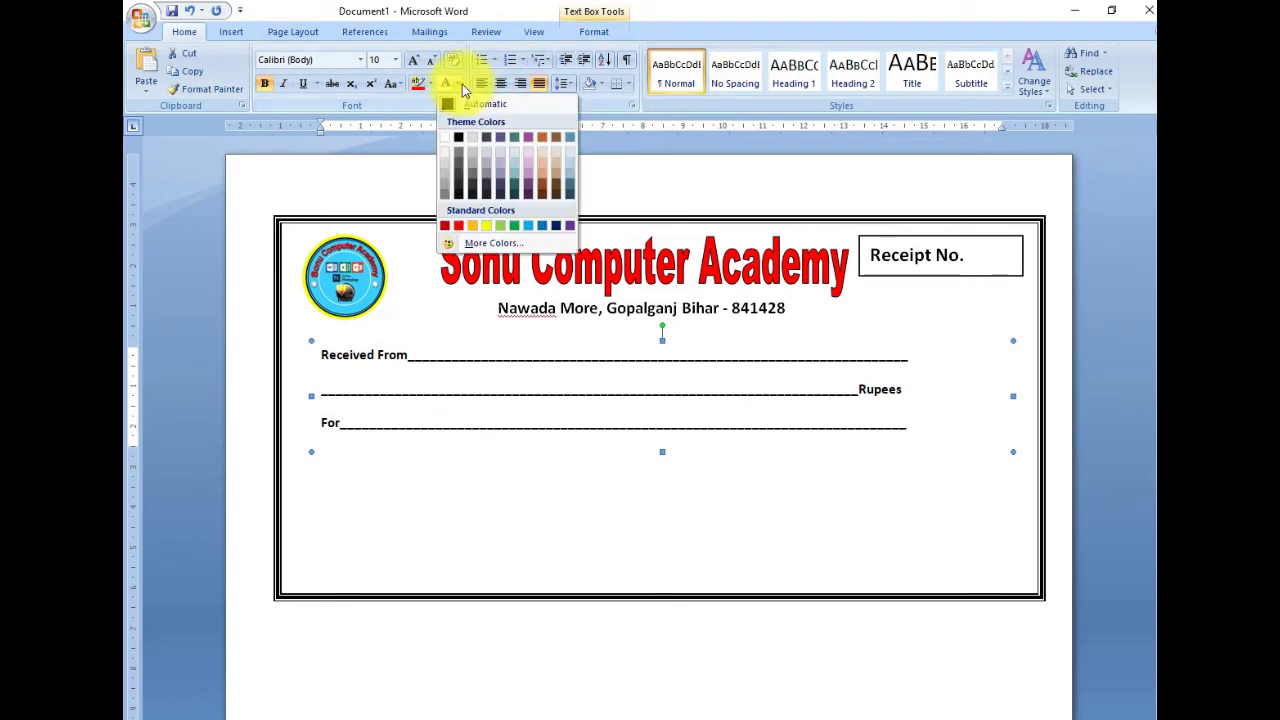
pyautogui.click(556, 225)
pyautogui.click(361, 60)
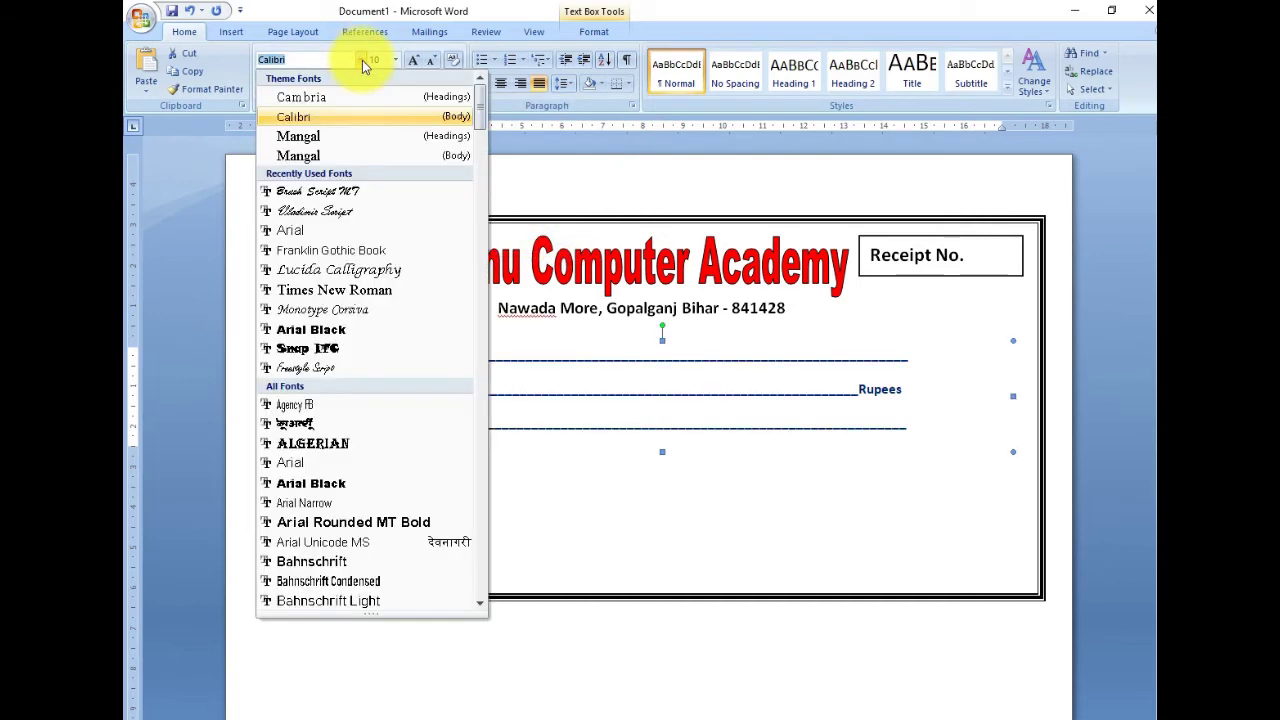
pyautogui.click(327, 329)
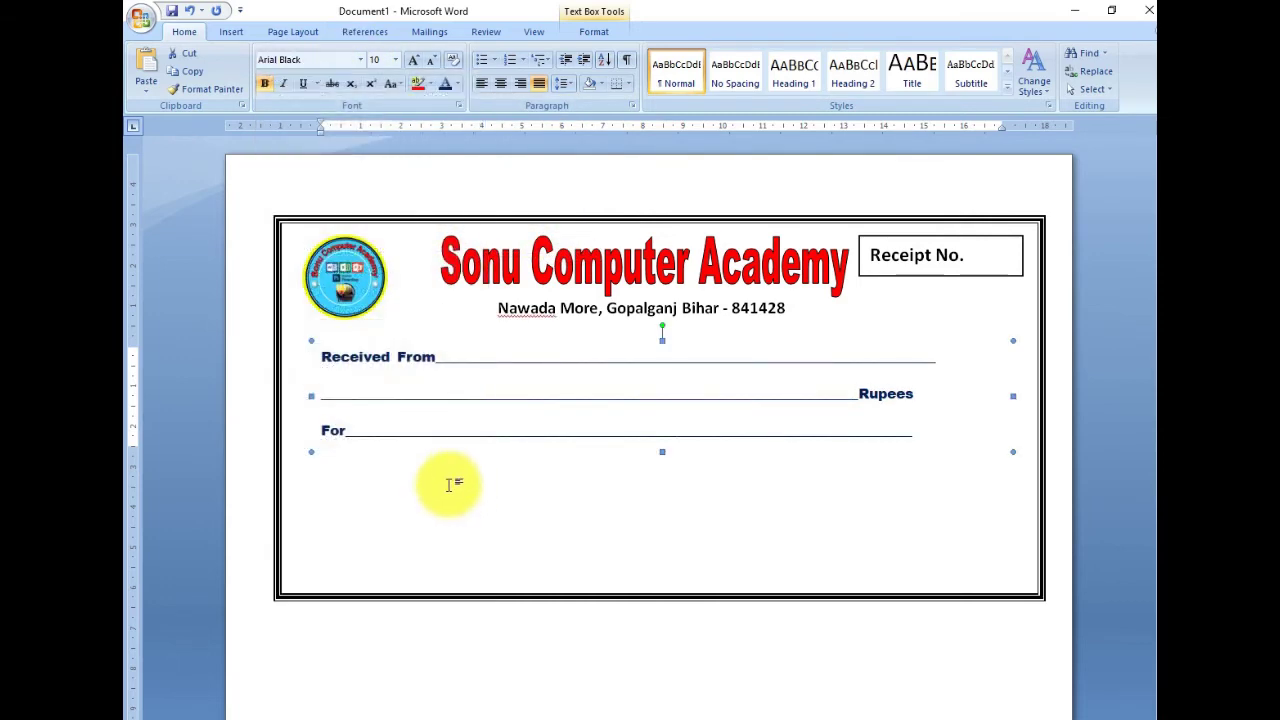
# Step: Set the Received From, Rupees and For lines to 1.0 line spacing
pyautogui.click(563, 83)
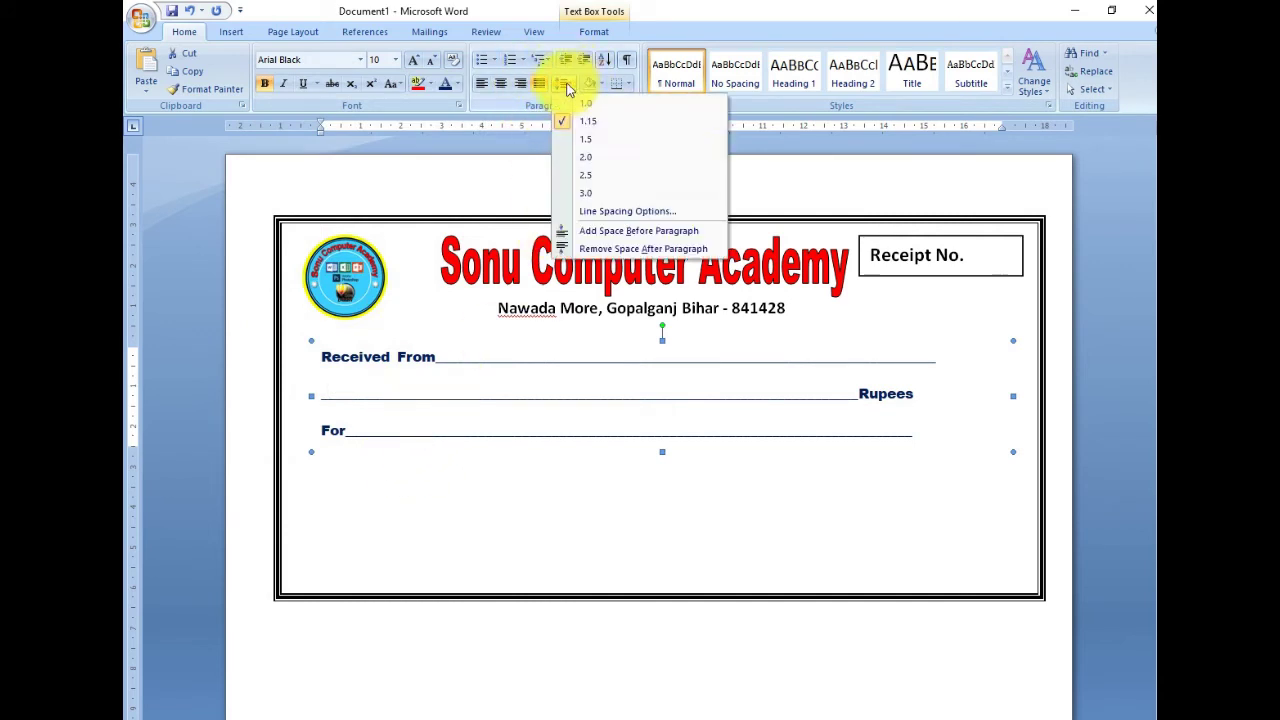
pyautogui.click(604, 232)
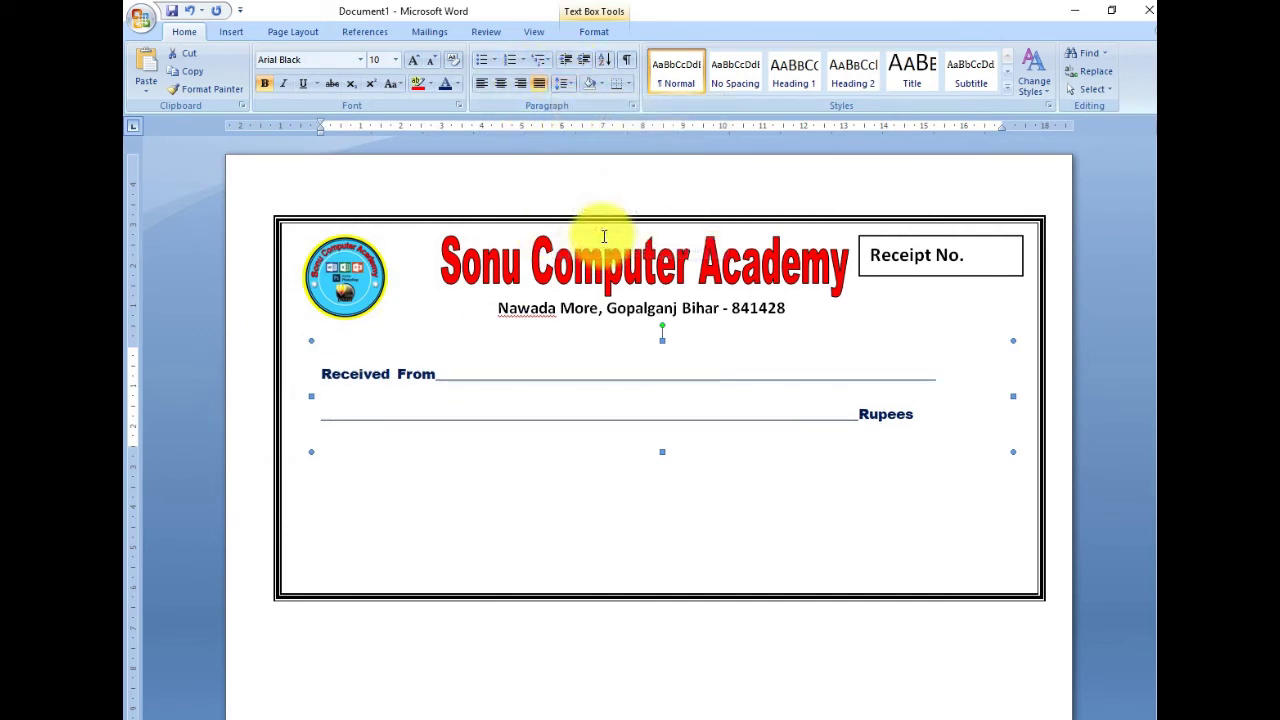
pyautogui.click(563, 83)
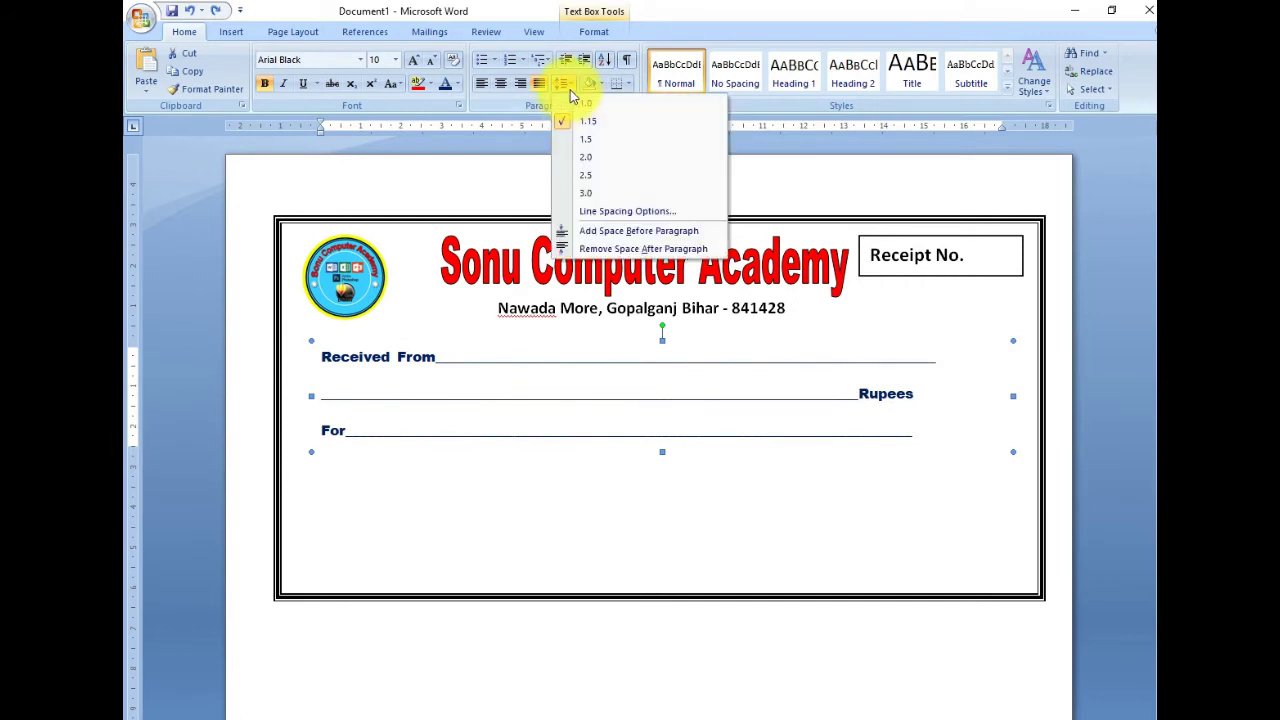
pyautogui.click(586, 104)
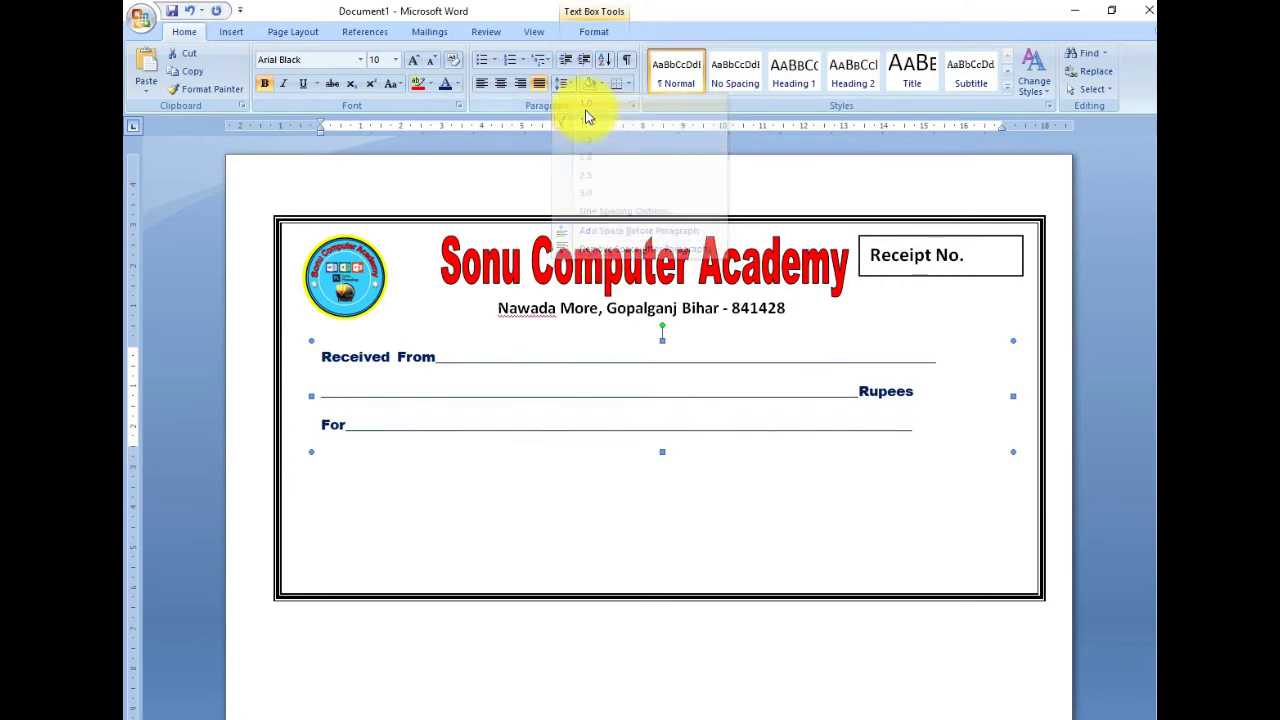
pyautogui.click(458, 497)
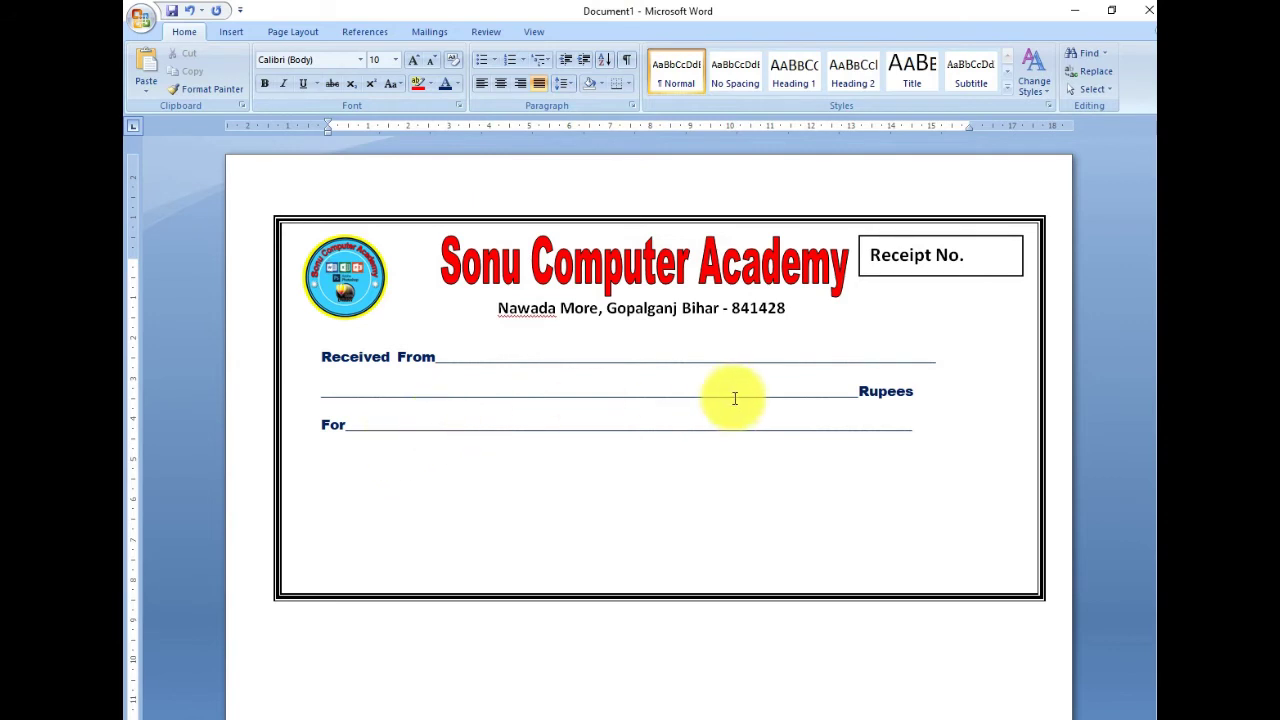
# Step: Draw a small rectangle at the end of the Received From line and shorten its underline
pyautogui.click(231, 31)
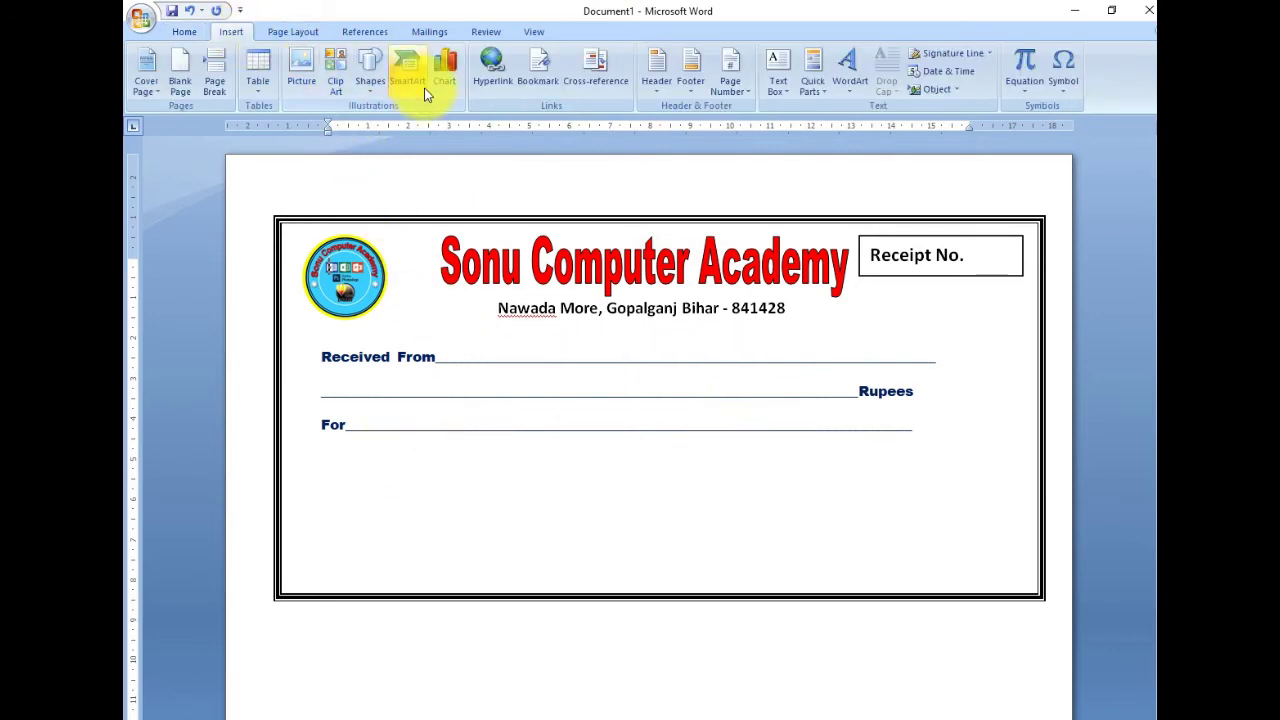
pyautogui.click(378, 82)
pyautogui.click(413, 124)
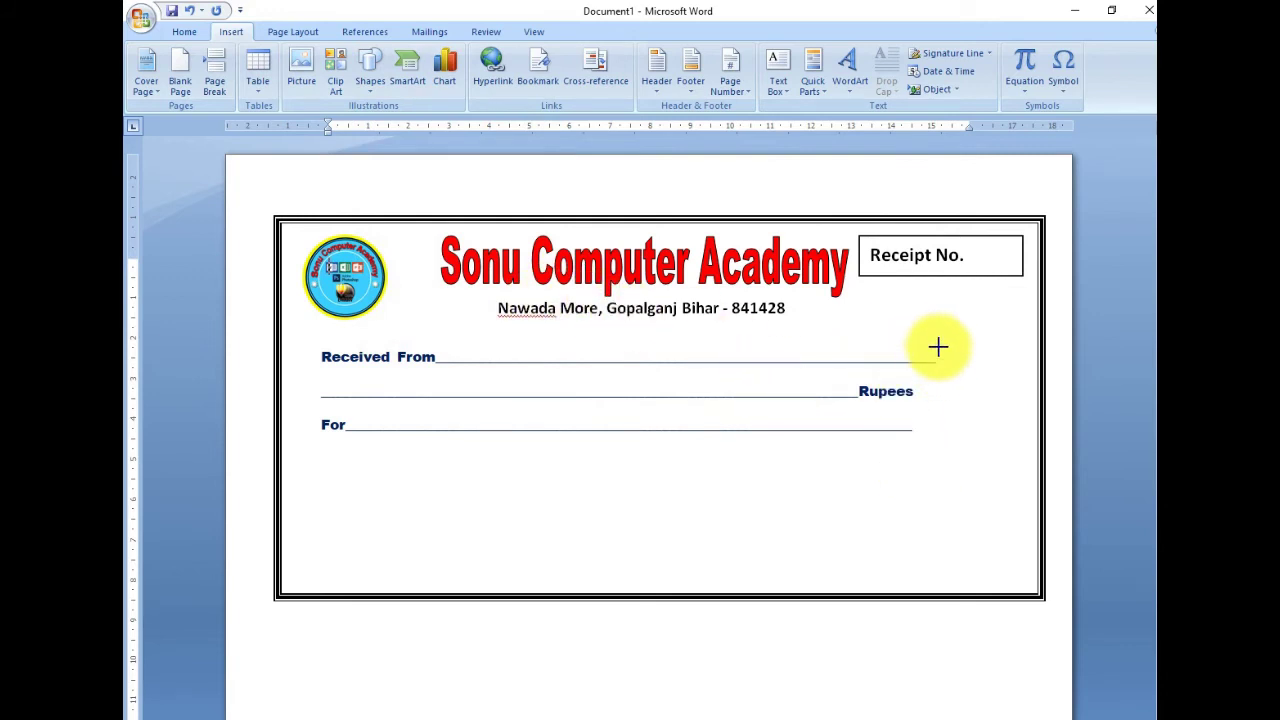
pyautogui.moveTo(938, 348); pyautogui.dragTo(1032, 374)
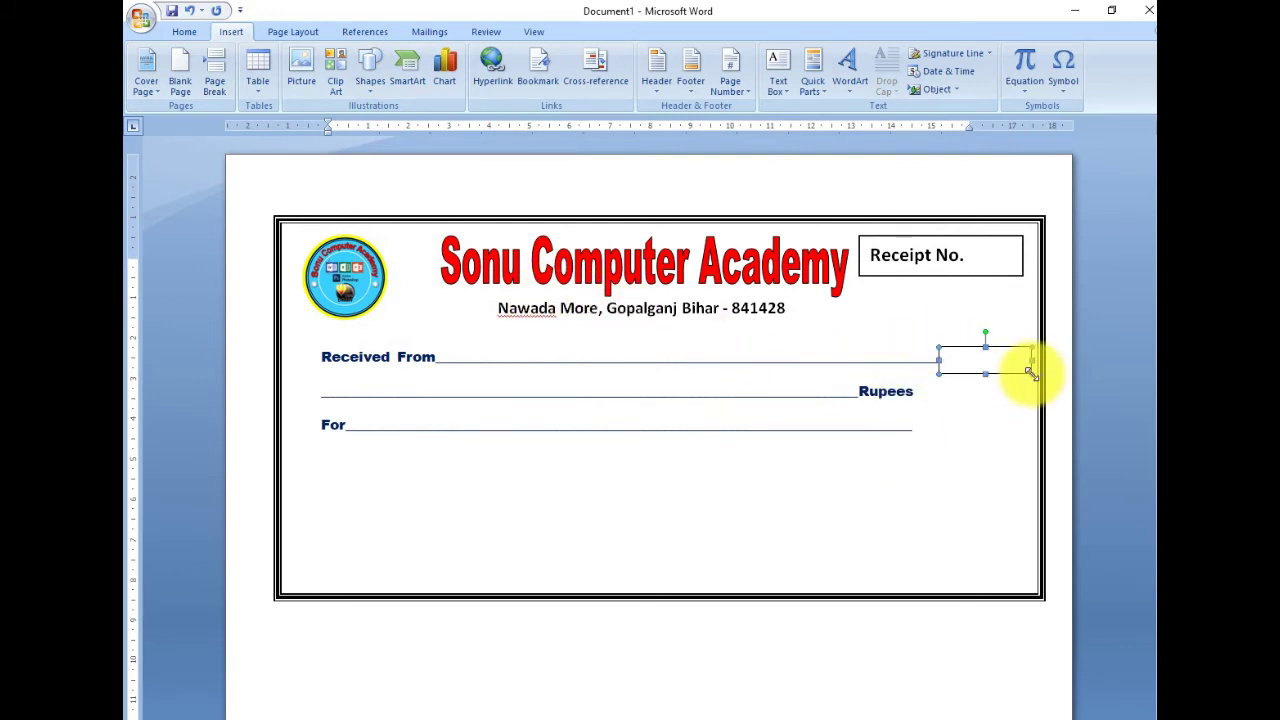
pyautogui.click(926, 360)
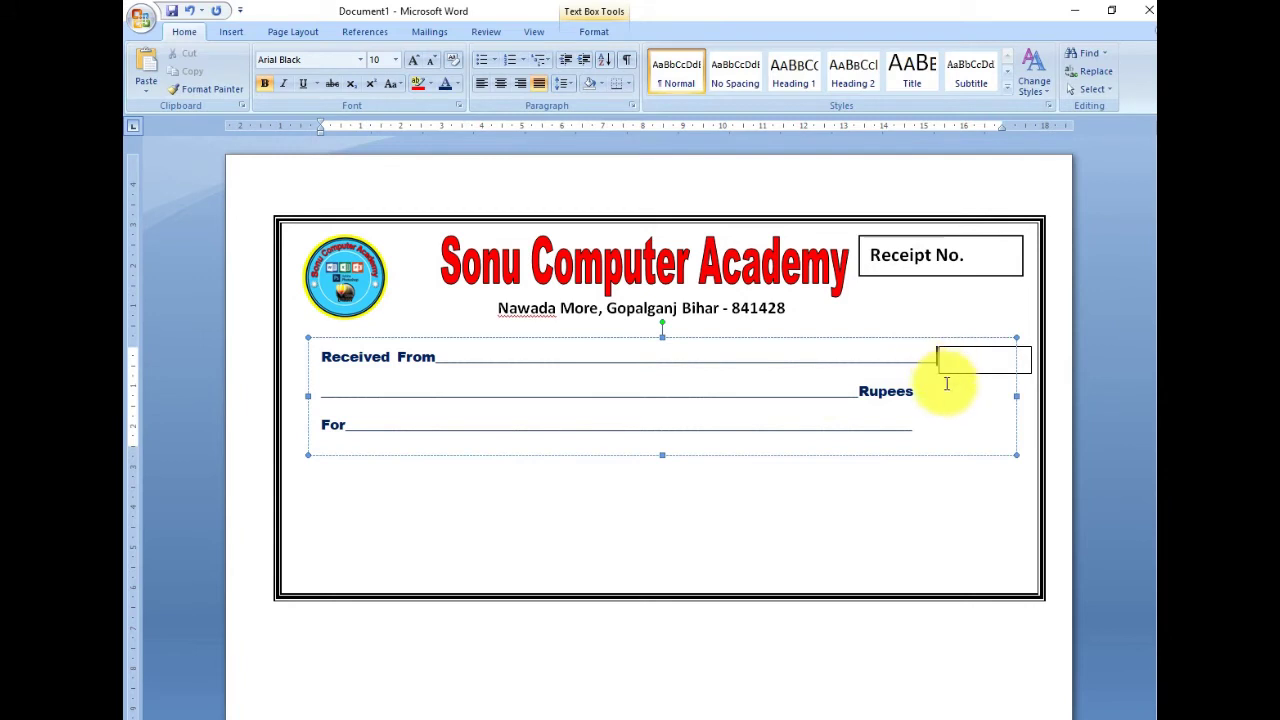
pyautogui.press('BackSpace')
pyautogui.press('BackSpace')
pyautogui.press('BackSpace')
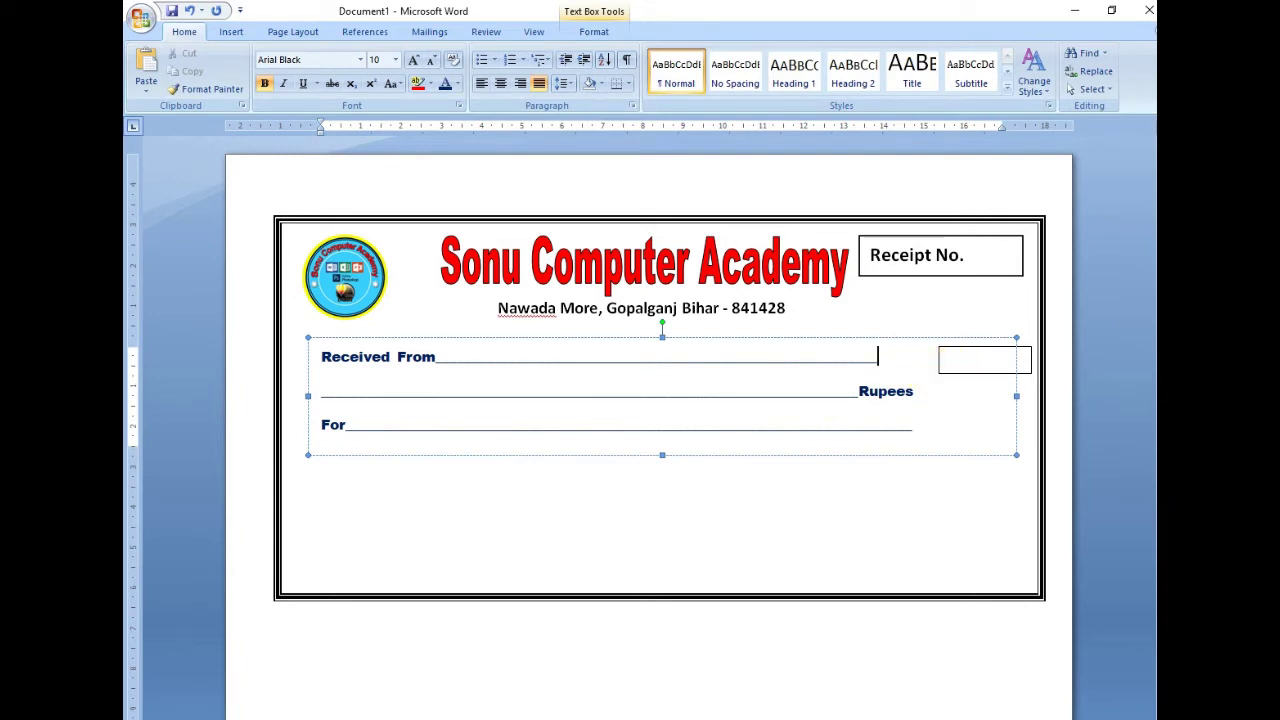
pyautogui.click(940, 358)
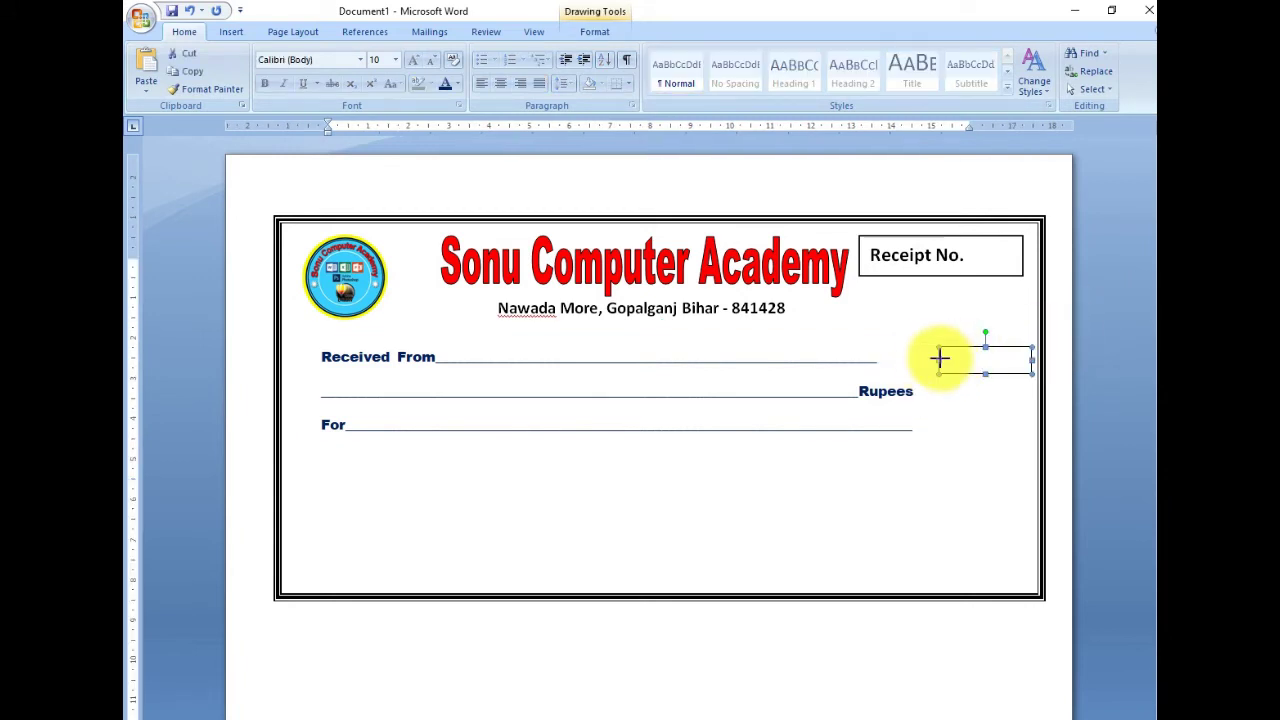
pyautogui.moveTo(940, 358); pyautogui.dragTo(885, 358)
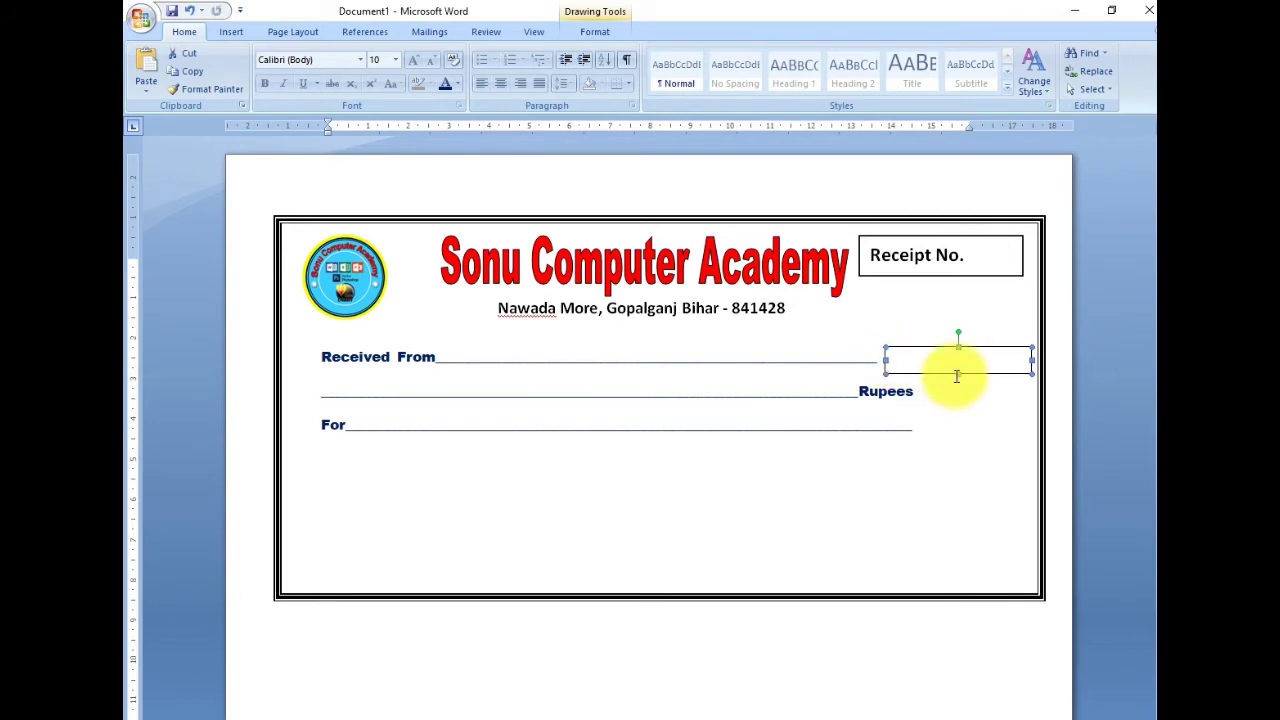
# Step: Add the text 'Rs.' inside the rectangle, bold at size 11
pyautogui.click(950, 404)
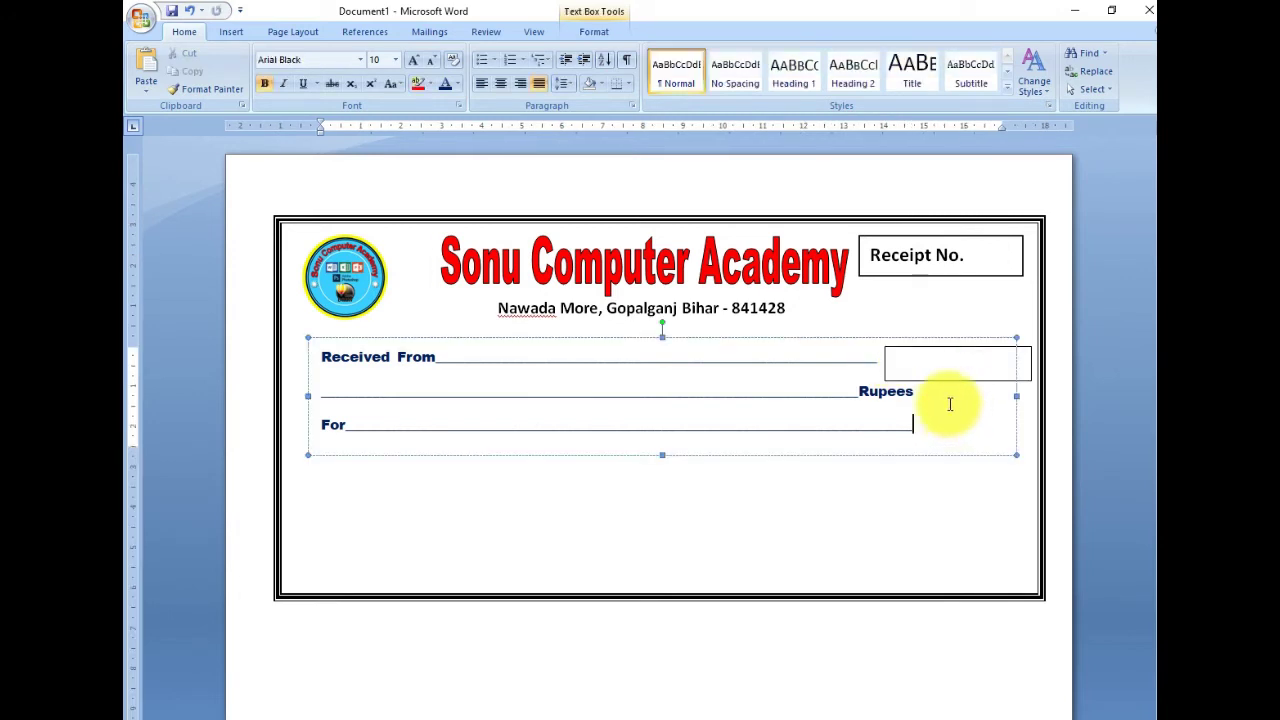
pyautogui.click(912, 362)
pyautogui.rightClick(917, 365)
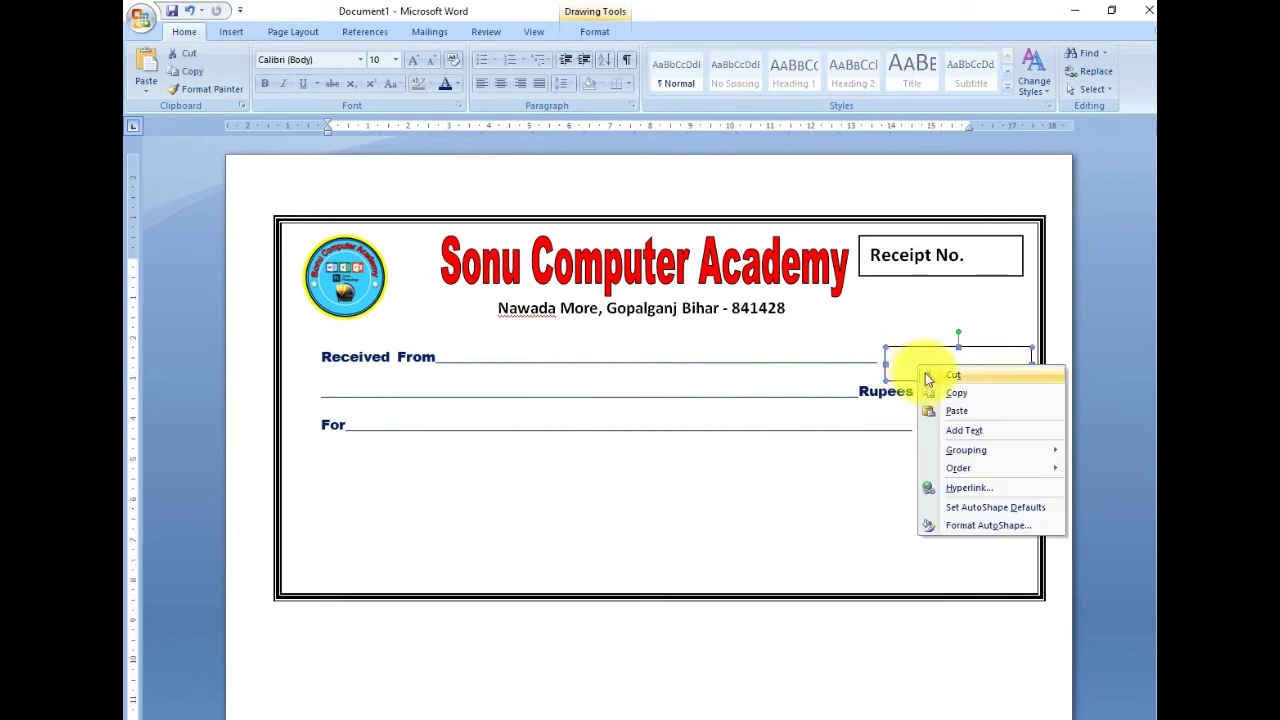
pyautogui.click(960, 430)
pyautogui.write('Rs.')
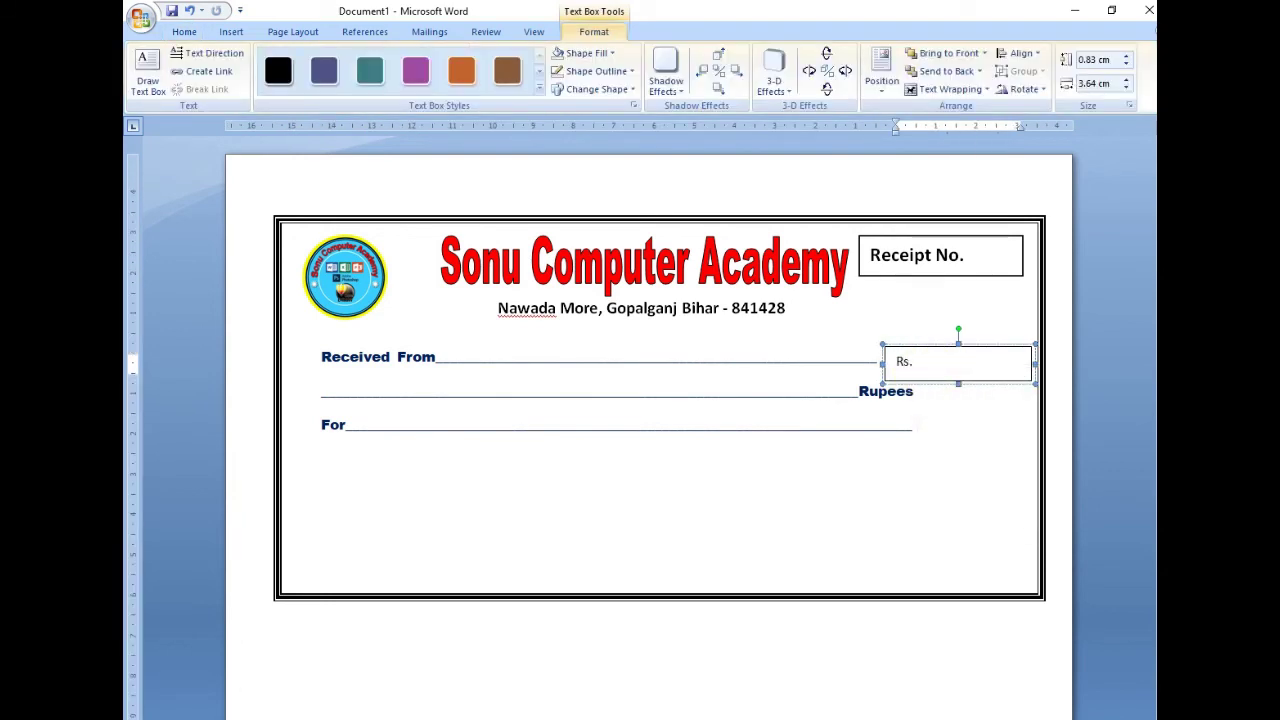
pyautogui.moveTo(919, 362); pyautogui.dragTo(894, 362)
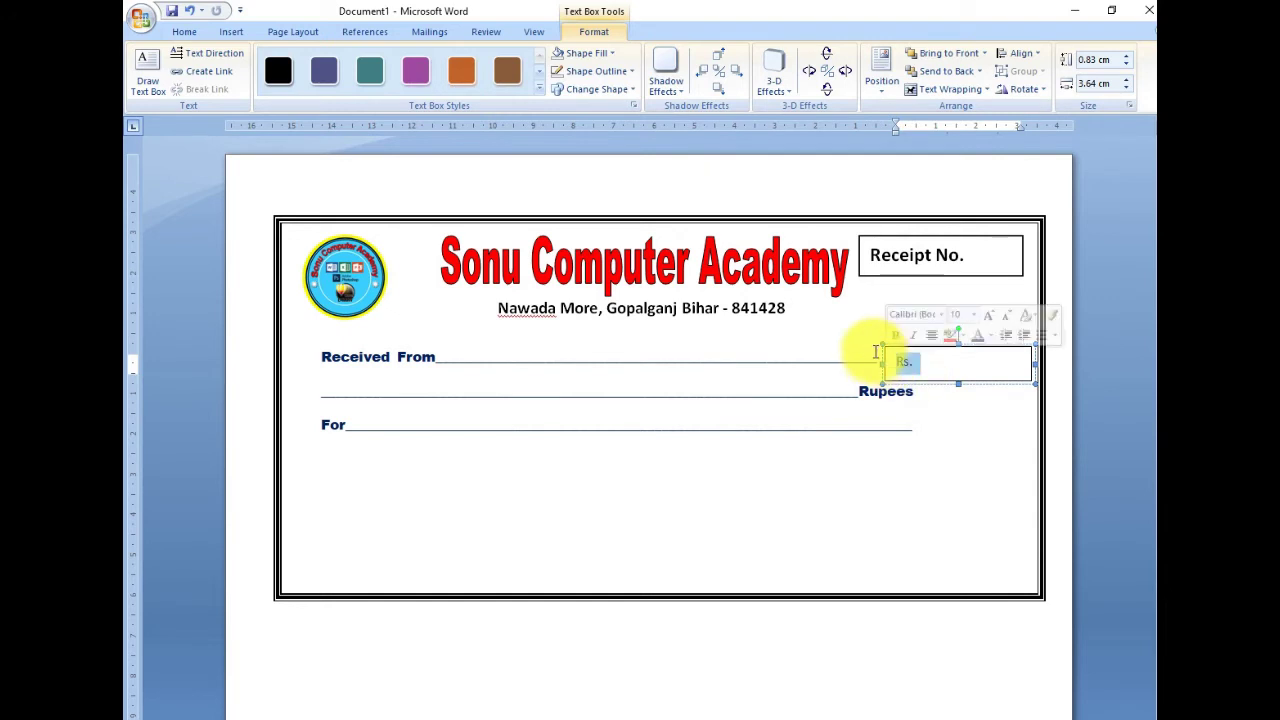
pyautogui.click(193, 38)
pyautogui.click(264, 83)
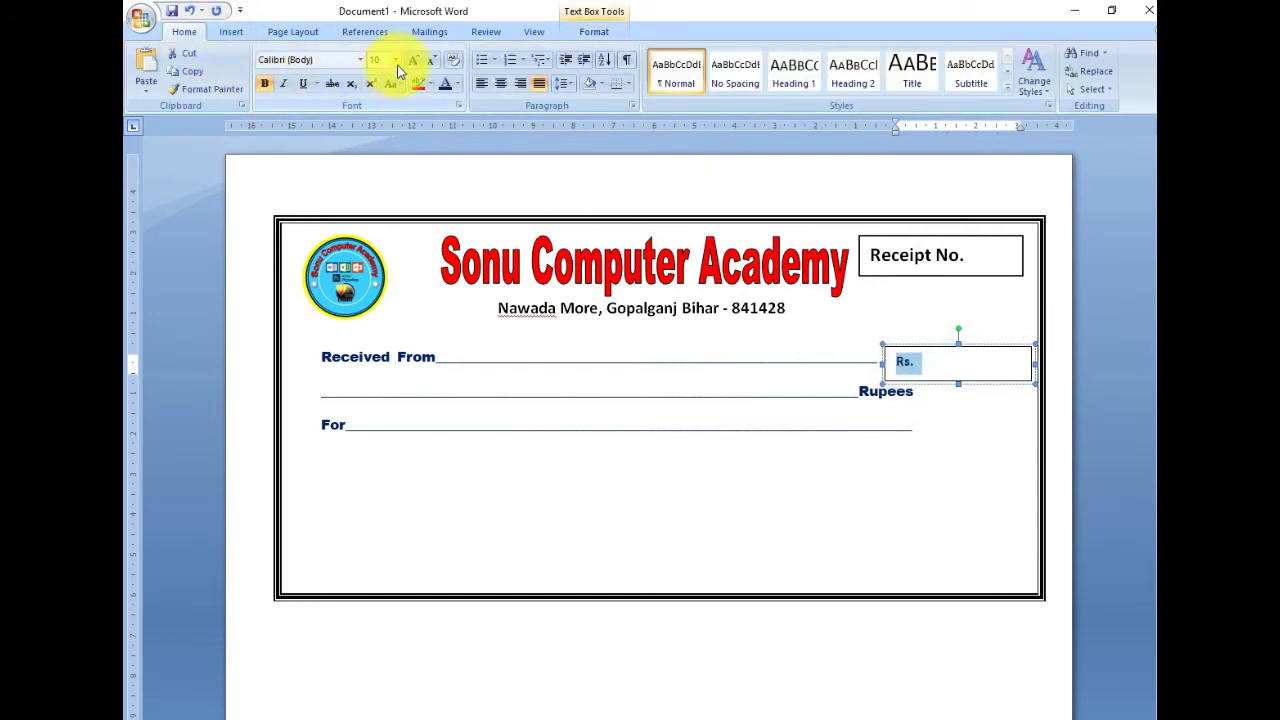
pyautogui.click(413, 59)
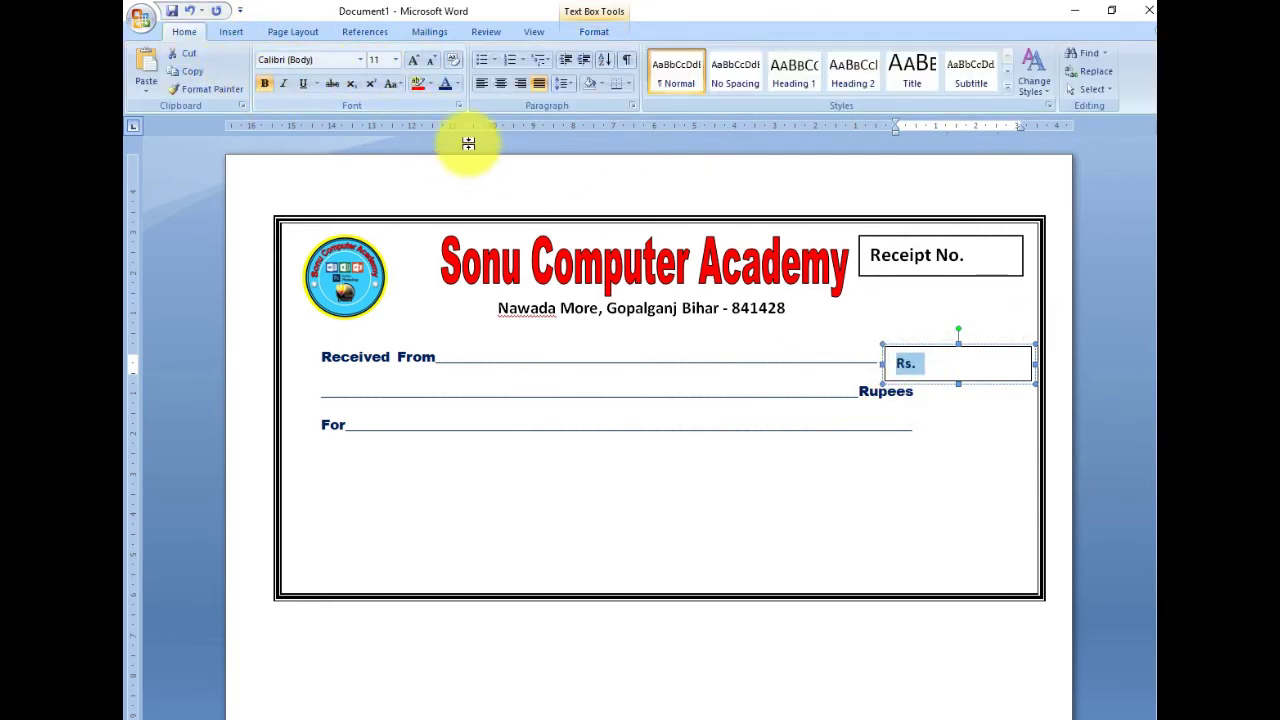
pyautogui.click(871, 460)
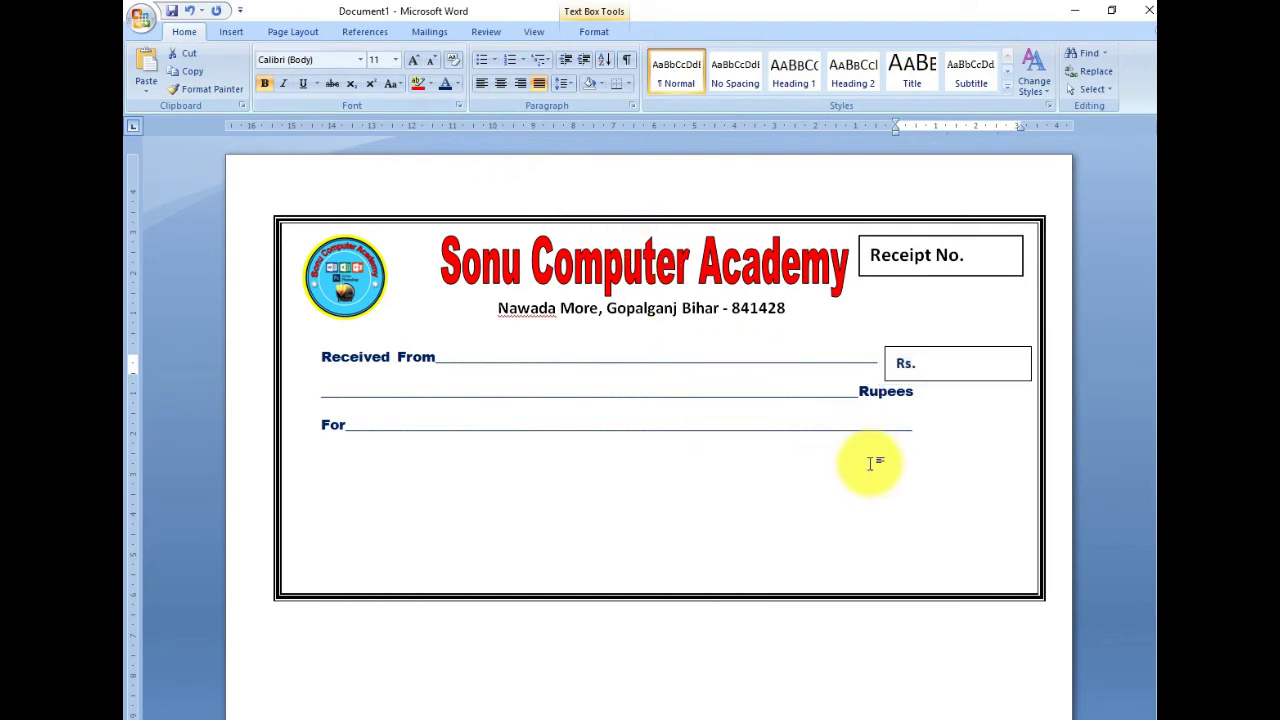
# Step: Set the Rs. box outline weight to 1½ pt, then switch it to a thinner weight
pyautogui.click(894, 356)
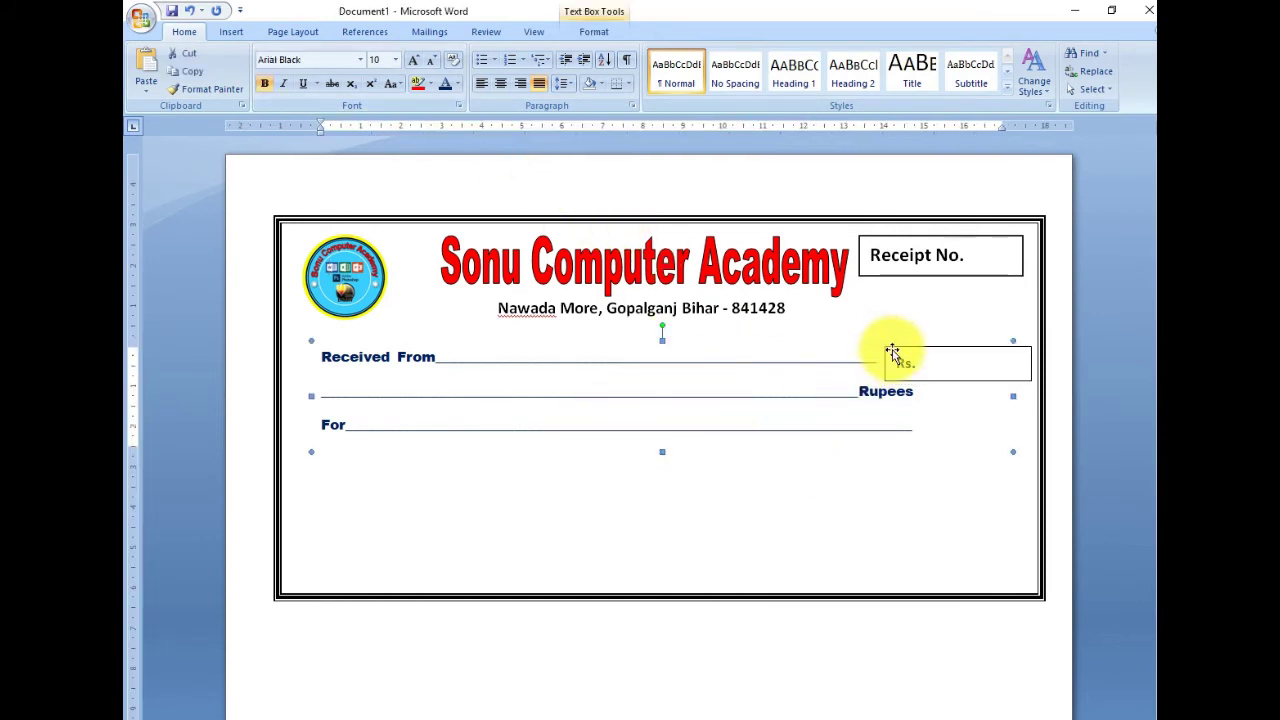
pyautogui.click(600, 31)
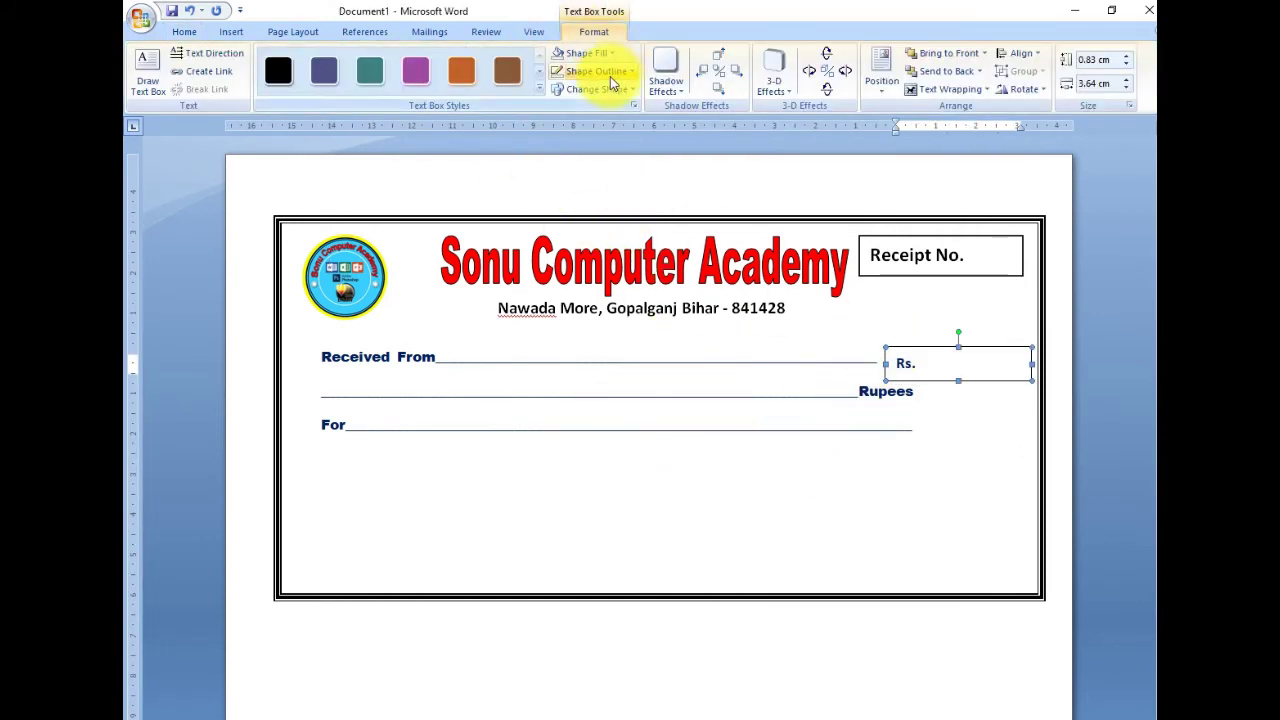
pyautogui.click(606, 72)
pyautogui.moveTo(602, 251)
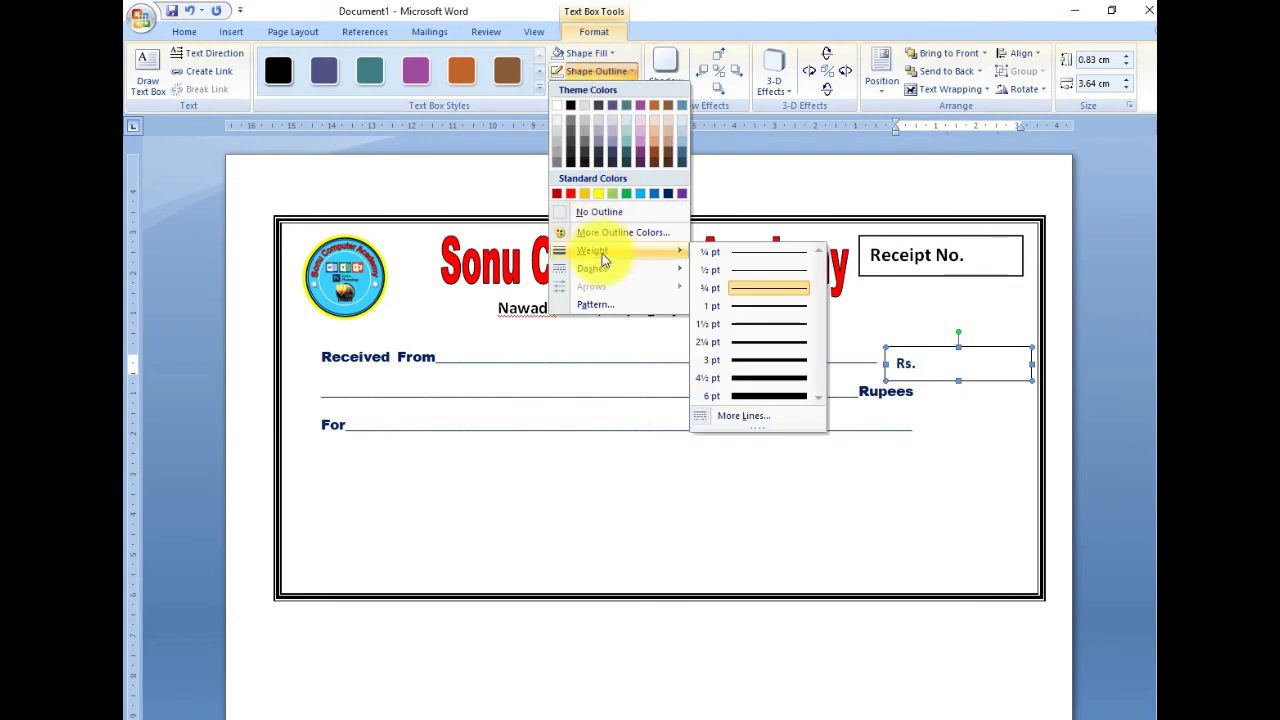
pyautogui.click(750, 327)
pyautogui.click(600, 71)
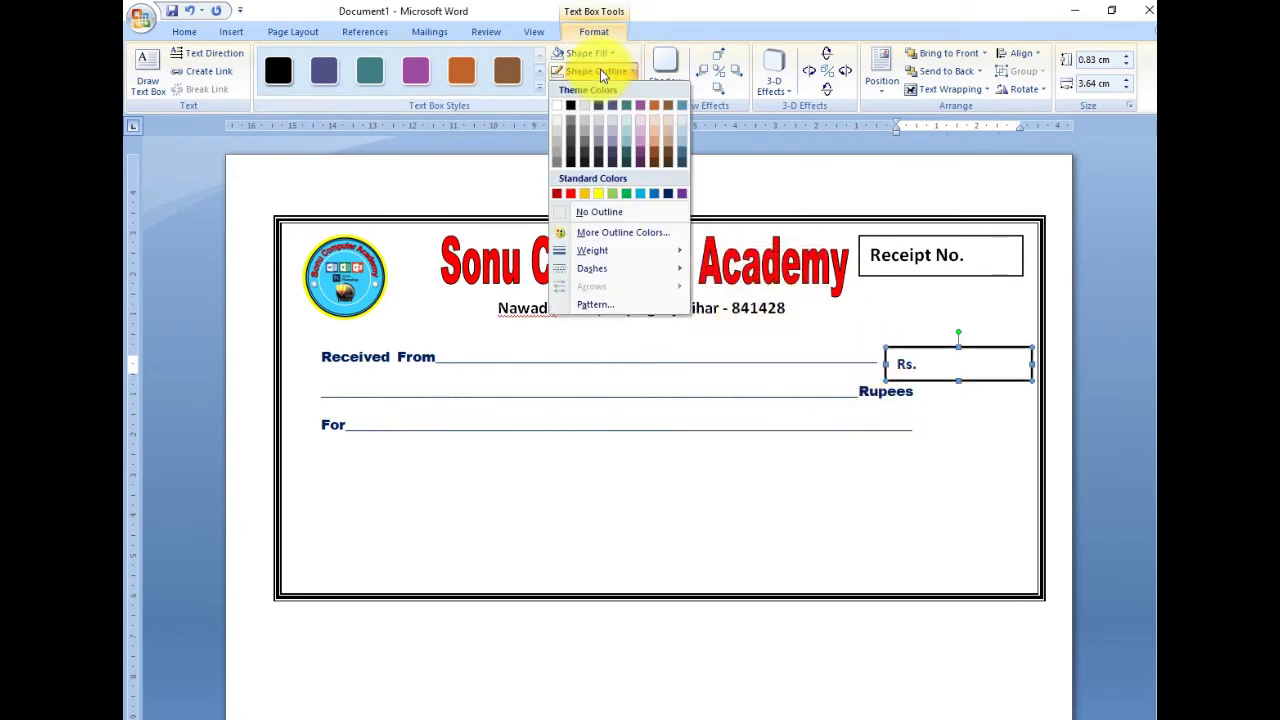
pyautogui.moveTo(622, 259)
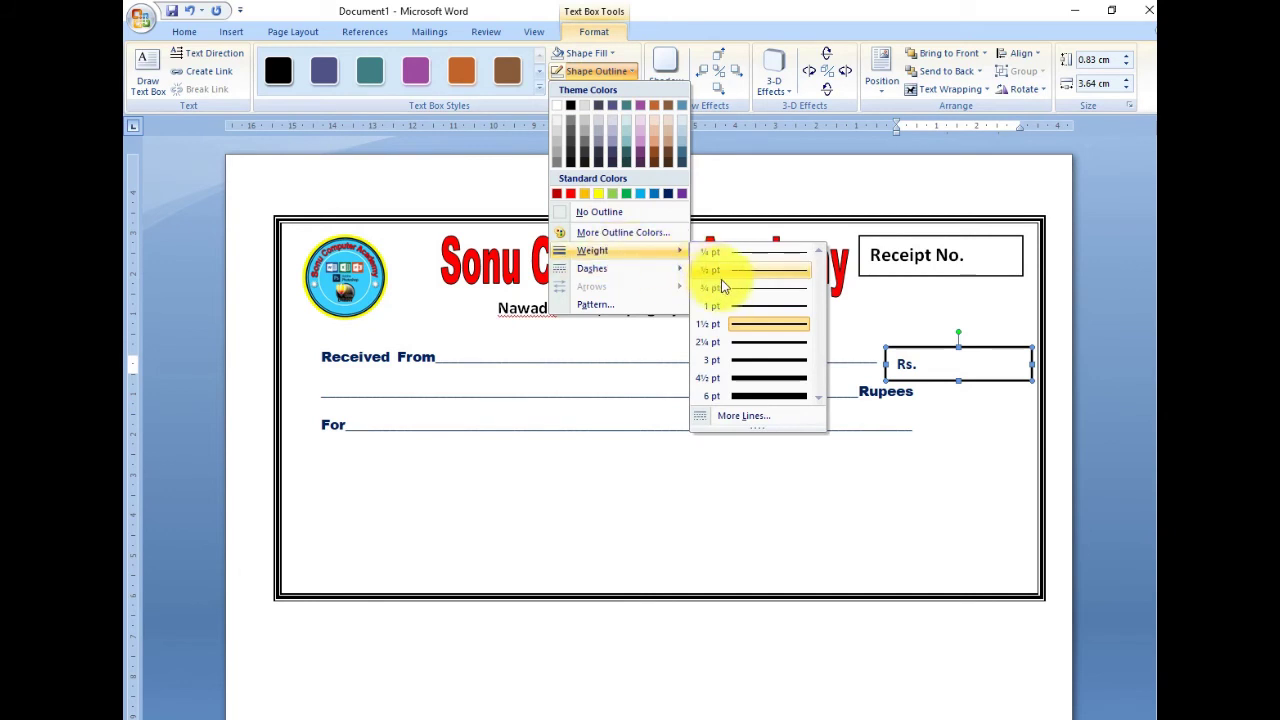
pyautogui.click(752, 305)
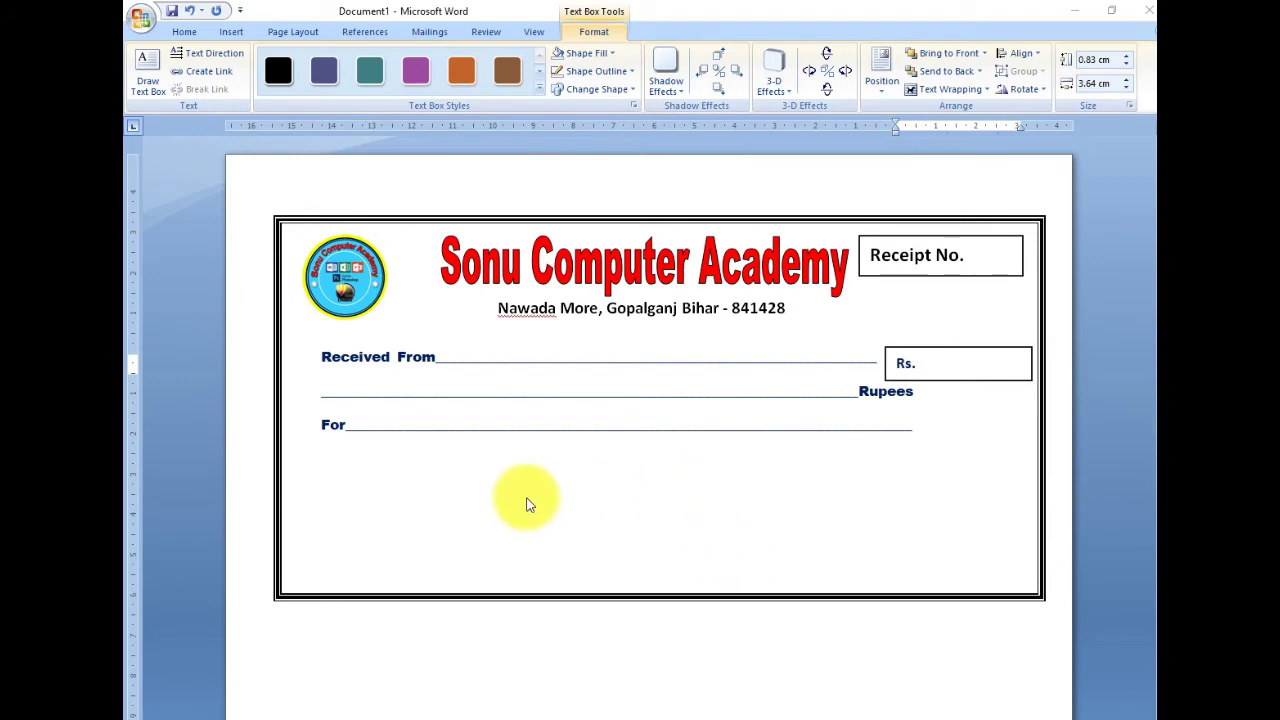
pyautogui.click(906, 428)
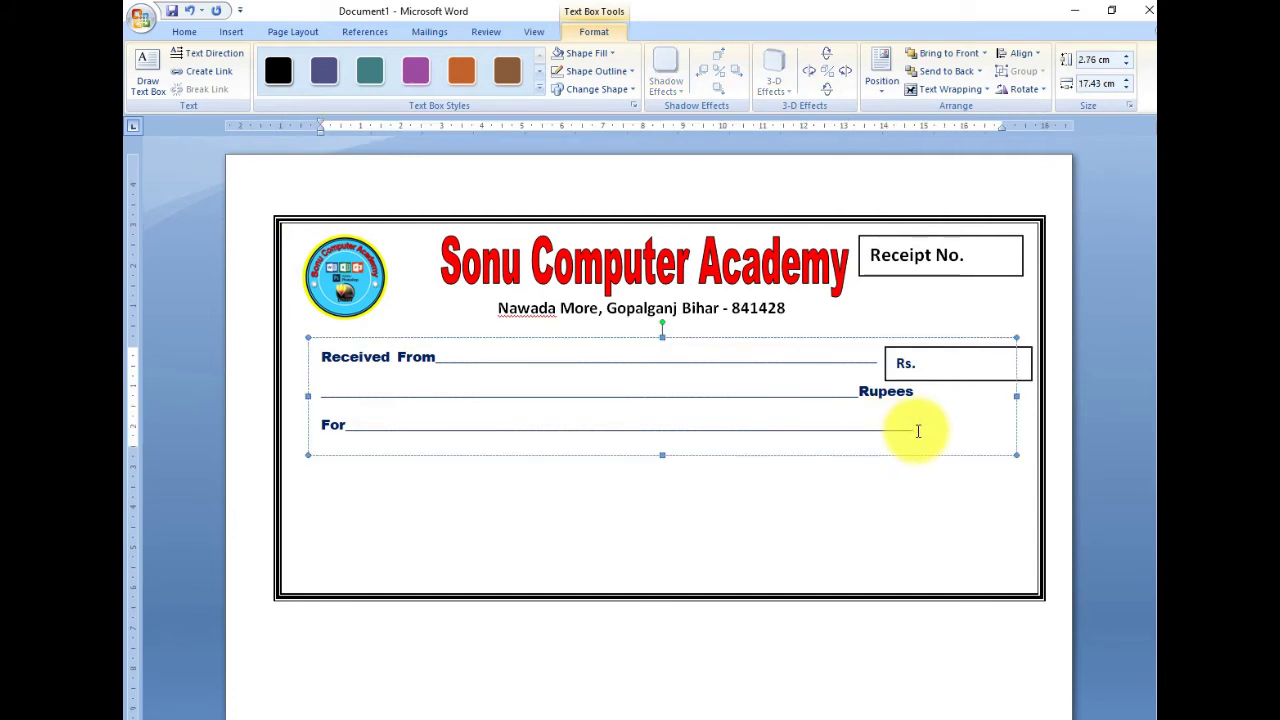
pyautogui.click(412, 478)
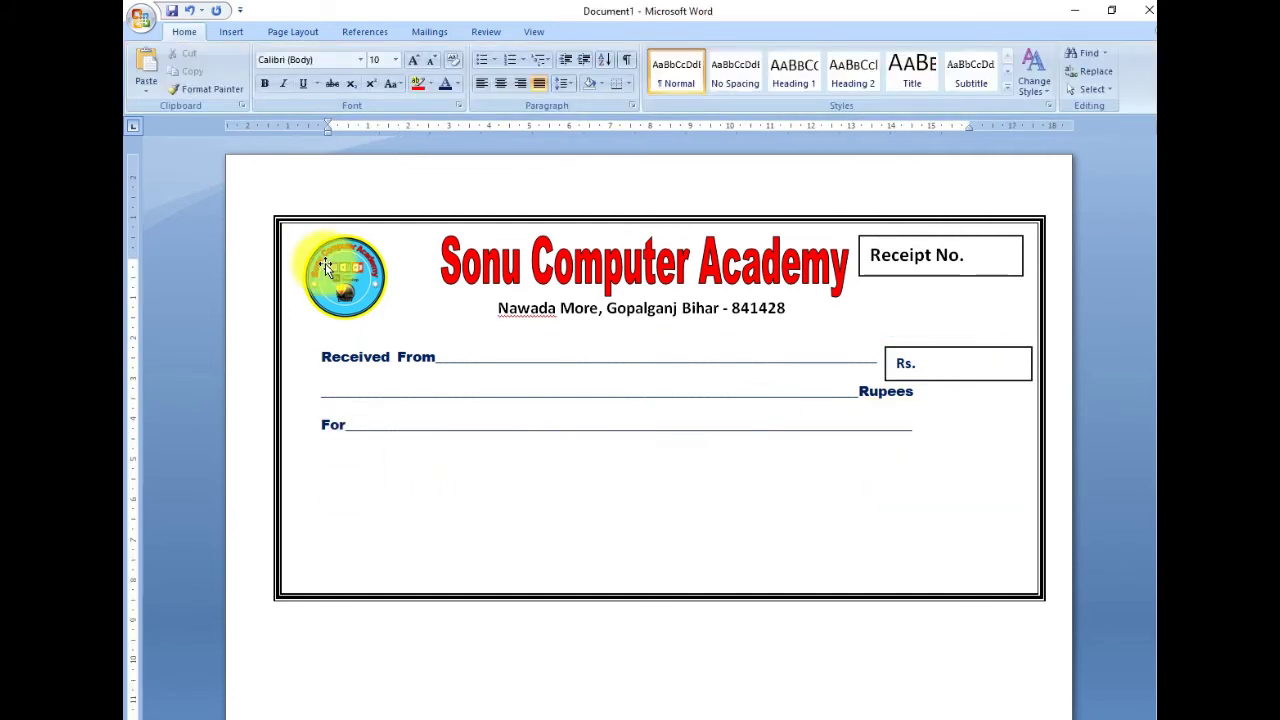
# Step: Draw an empty rectangle below the For line and nudge it into place
pyautogui.click(231, 33)
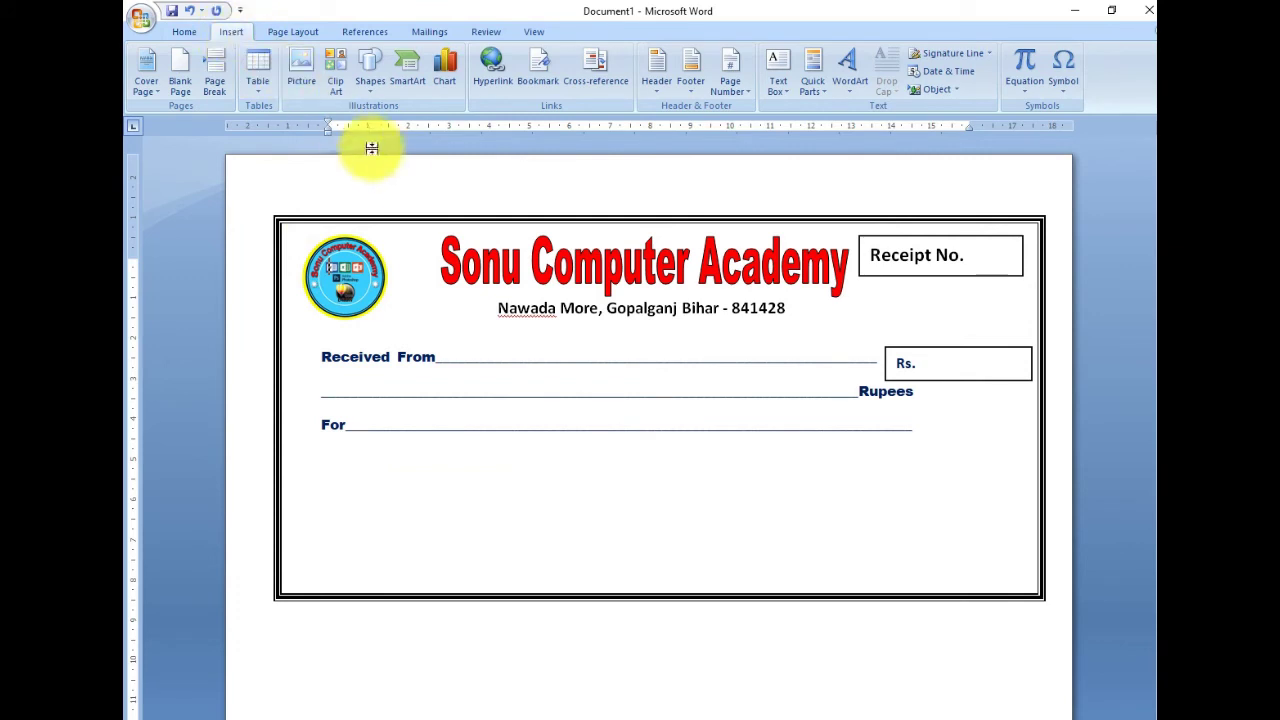
pyautogui.click(372, 95)
pyautogui.click(420, 127)
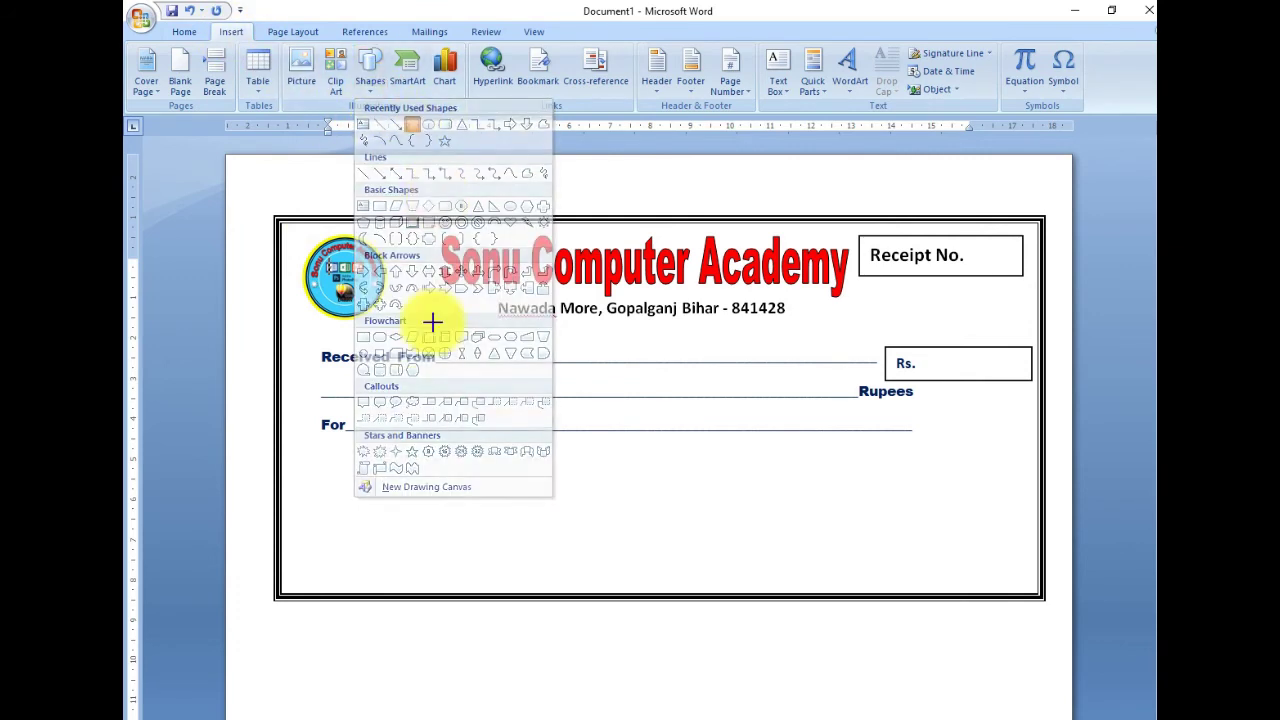
pyautogui.moveTo(311, 446)
pyautogui.mouseDown()
pyautogui.moveTo(596, 565)
pyautogui.moveTo(567, 566)
pyautogui.mouseUp()
pyautogui.press('Right')
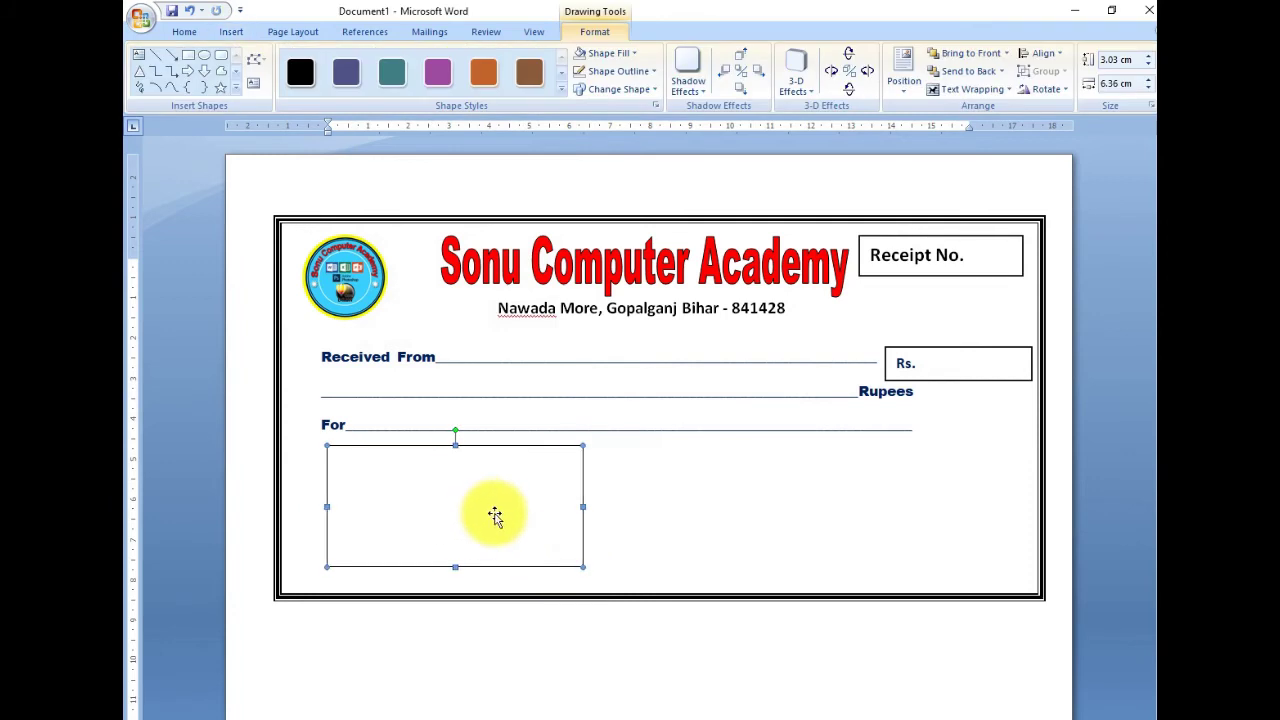
pyautogui.hotkey('ctrl', 'Left')
pyautogui.hotkey('ctrl', 'Left')
pyautogui.hotkey('ctrl', 'Left')
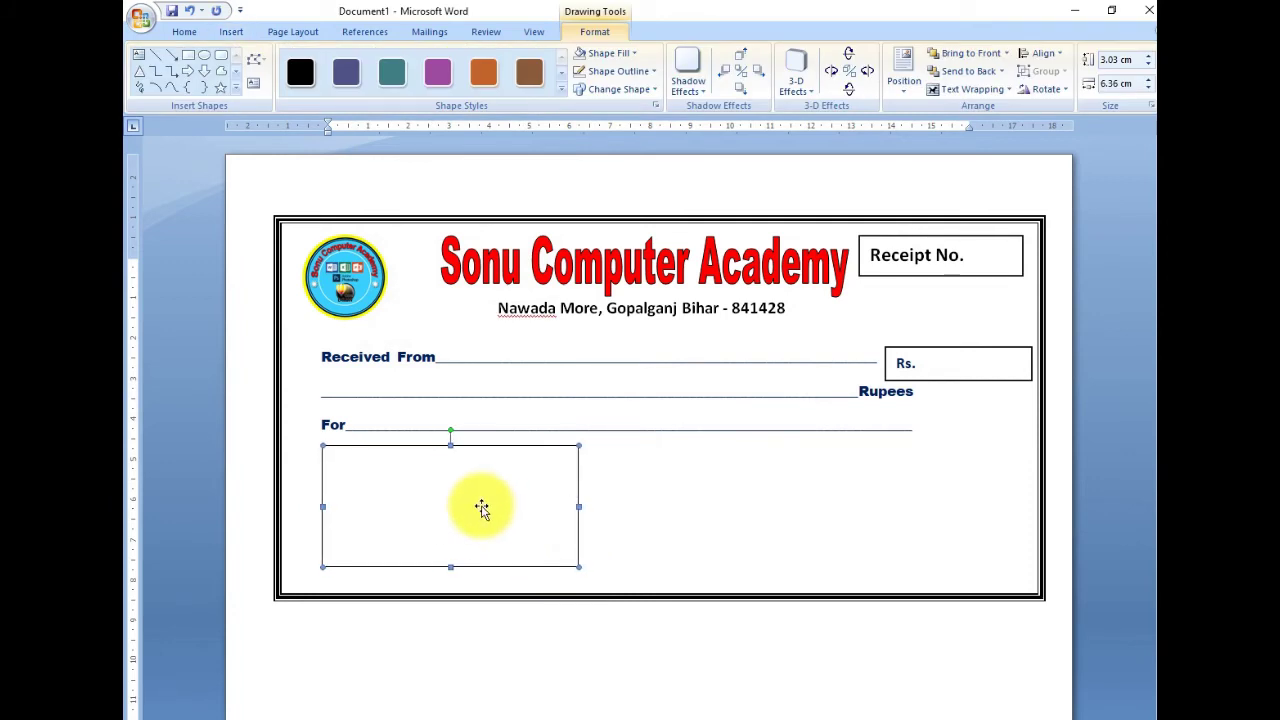
pyautogui.hotkey('ctrl', 'Left')
pyautogui.click(634, 503)
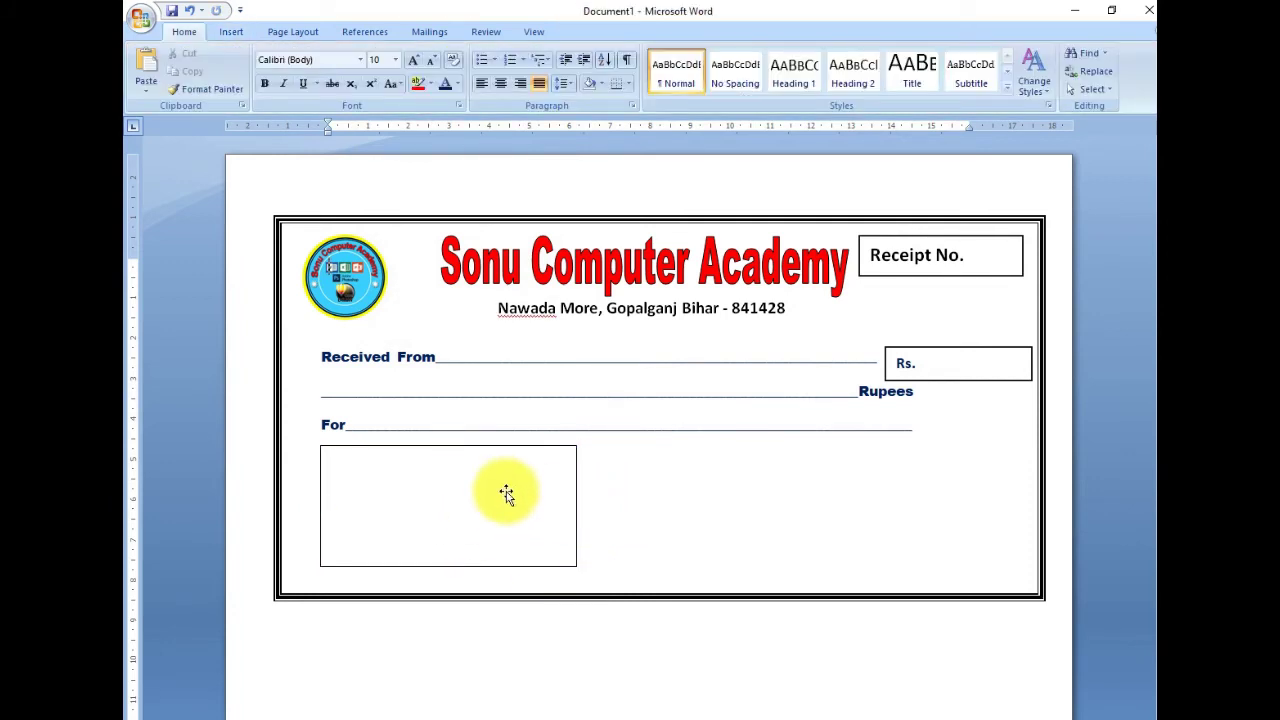
# Step: Make the rectangle slightly taller, to about 3.33 cm by 6.36 cm
pyautogui.click(435, 566)
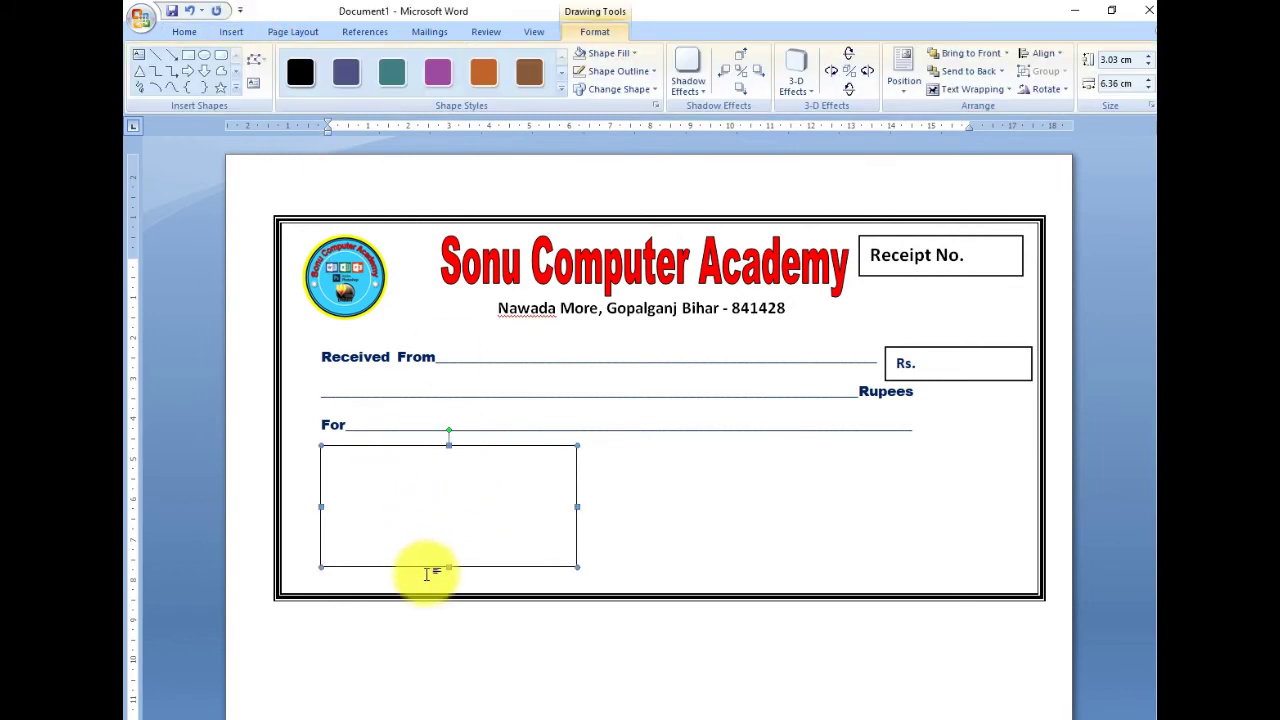
pyautogui.moveTo(446, 568); pyautogui.dragTo(446, 579)
pyautogui.click(628, 517)
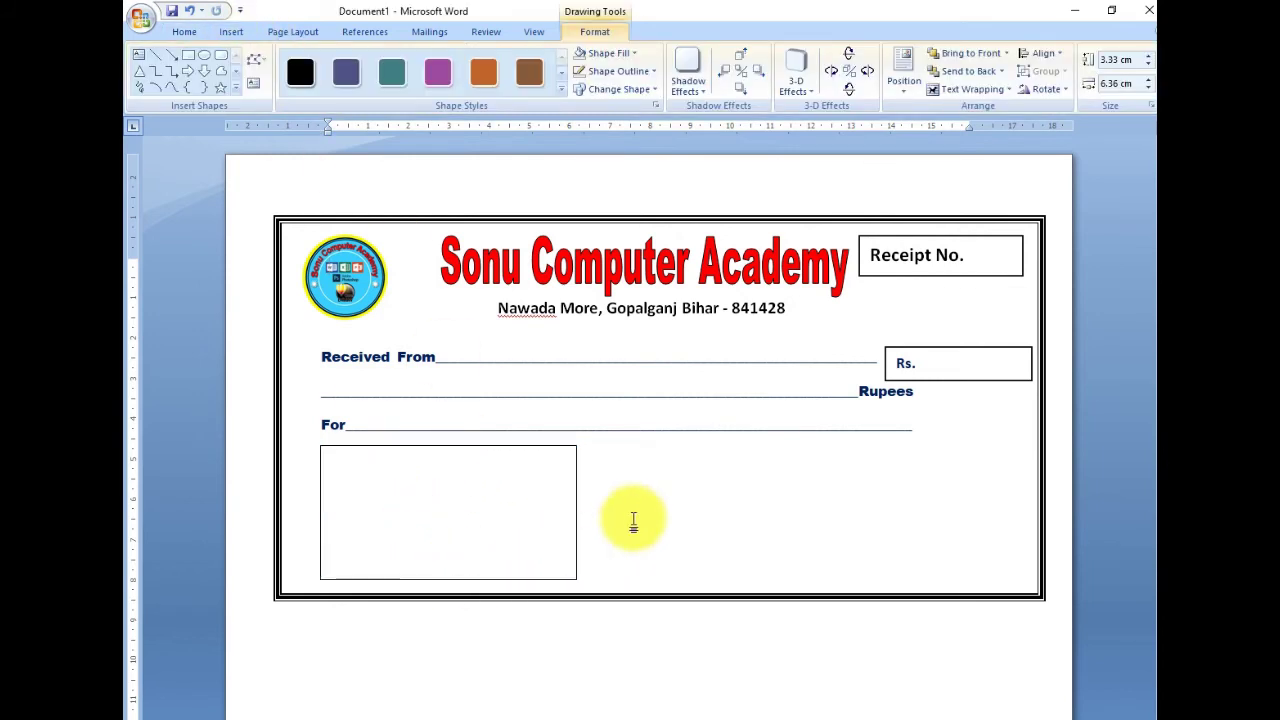
pyautogui.click(233, 32)
# Step: Draw a horizontal line across the upper part of the box
pyautogui.click(368, 68)
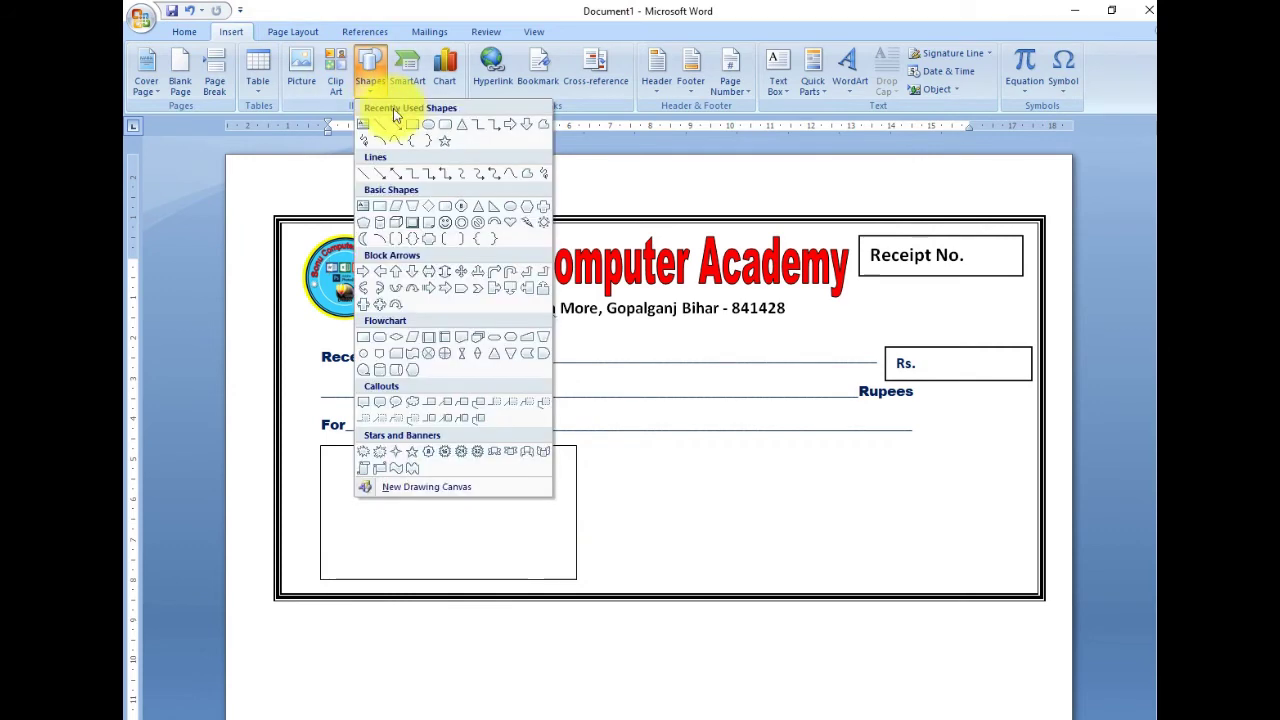
pyautogui.click(380, 125)
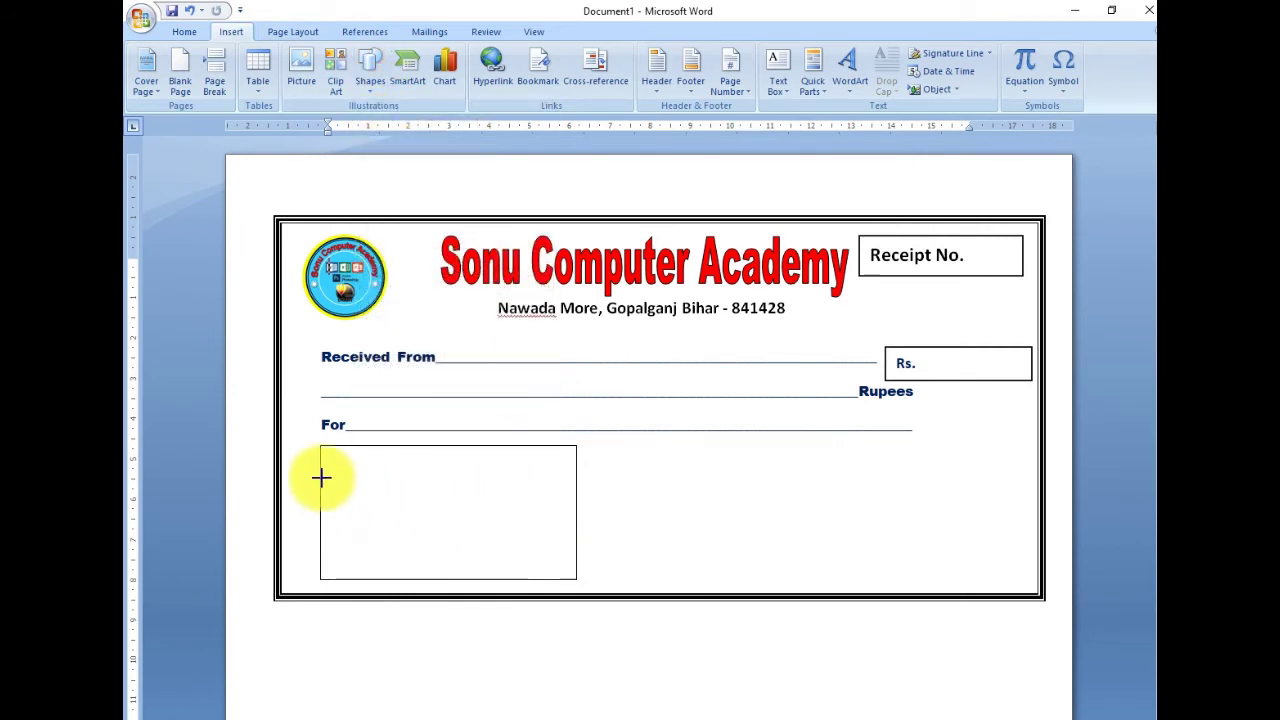
pyautogui.moveTo(320, 476); pyautogui.dragTo(573, 475)
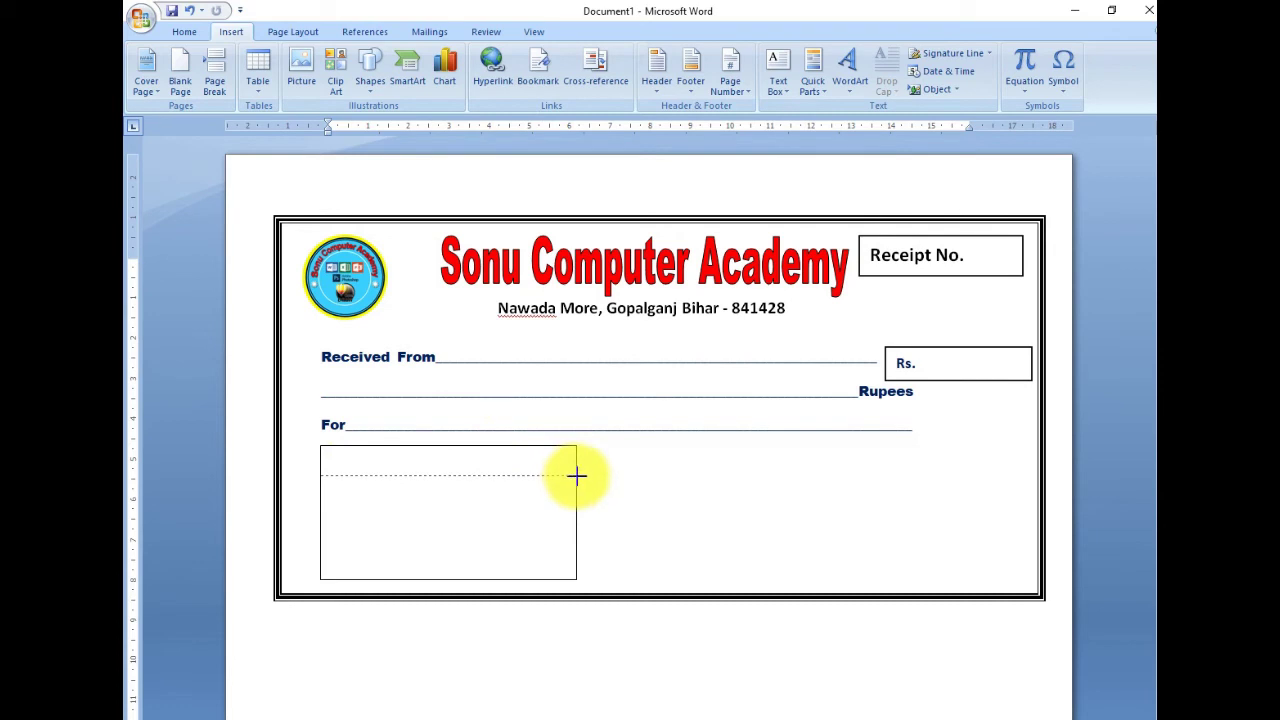
pyautogui.moveTo(576, 476); pyautogui.dragTo(576, 476)
pyautogui.click(500, 509)
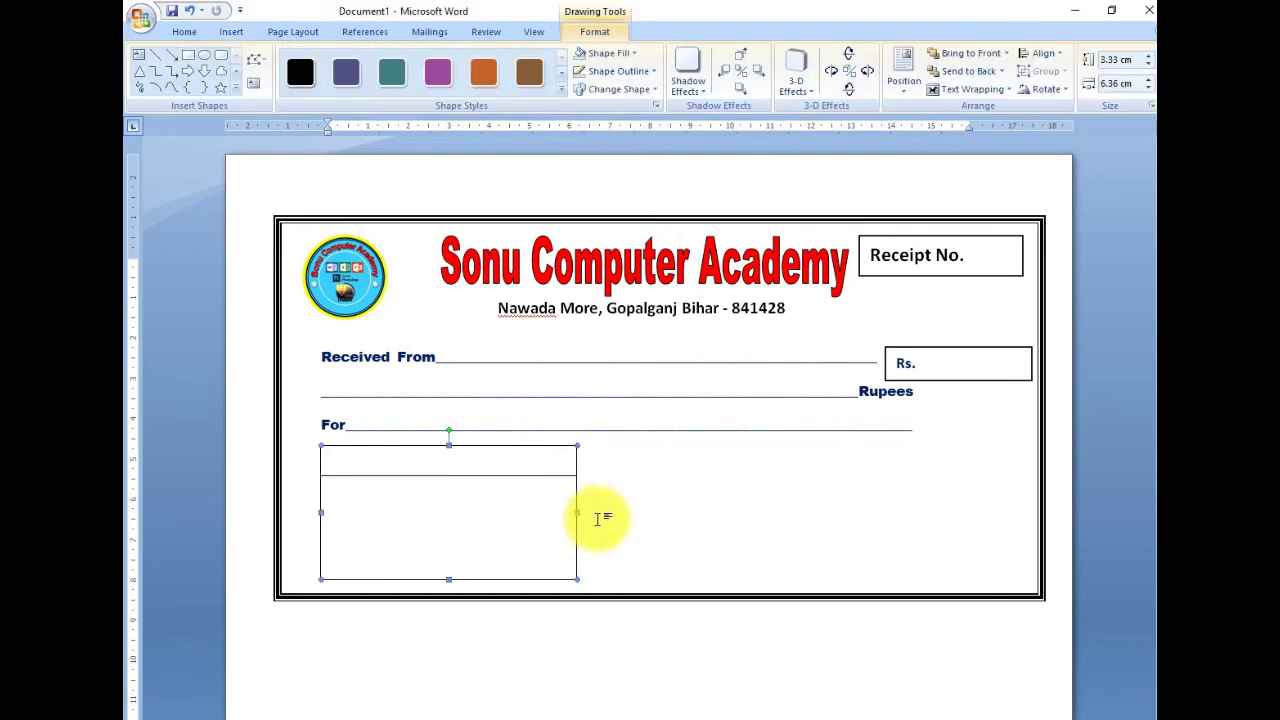
pyautogui.click(403, 476)
# Step: Duplicate the line lower in the box and nudge the upper line down, forming three rows
pyautogui.hotkey('ctrl', 'd')
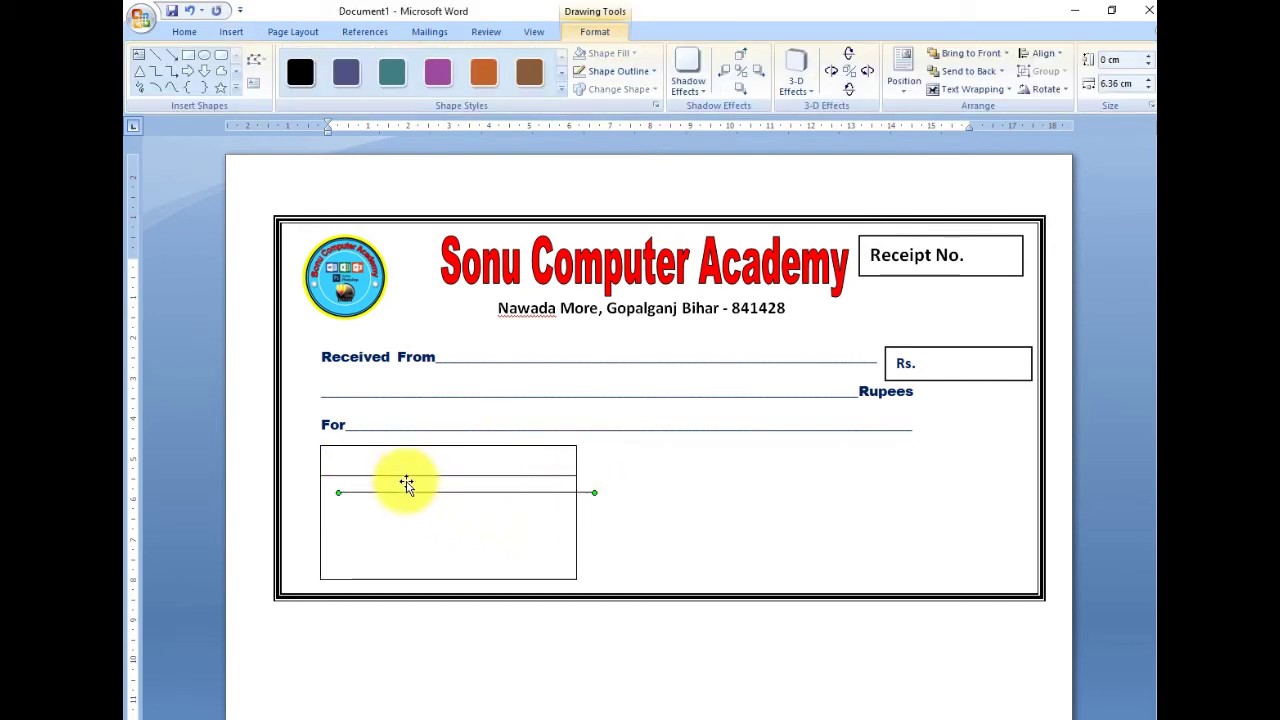
pyautogui.moveTo(413, 492); pyautogui.dragTo(392, 514)
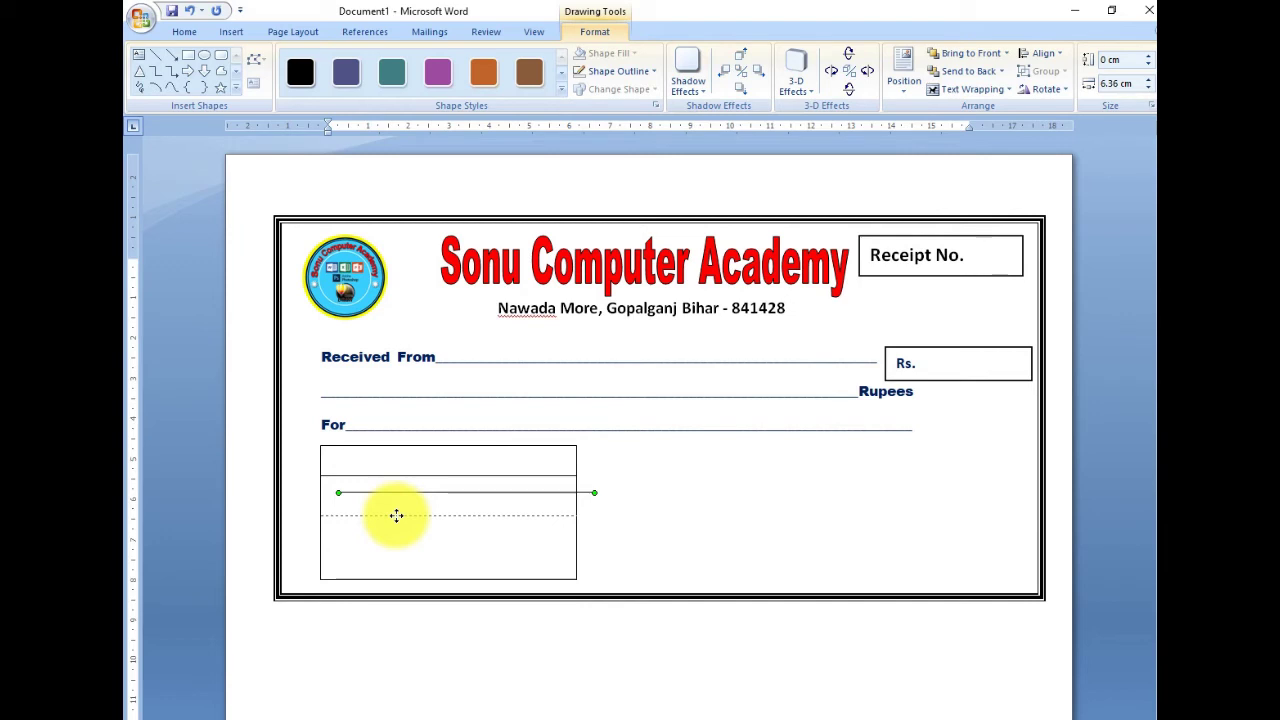
pyautogui.moveTo(396, 515); pyautogui.dragTo(395, 517)
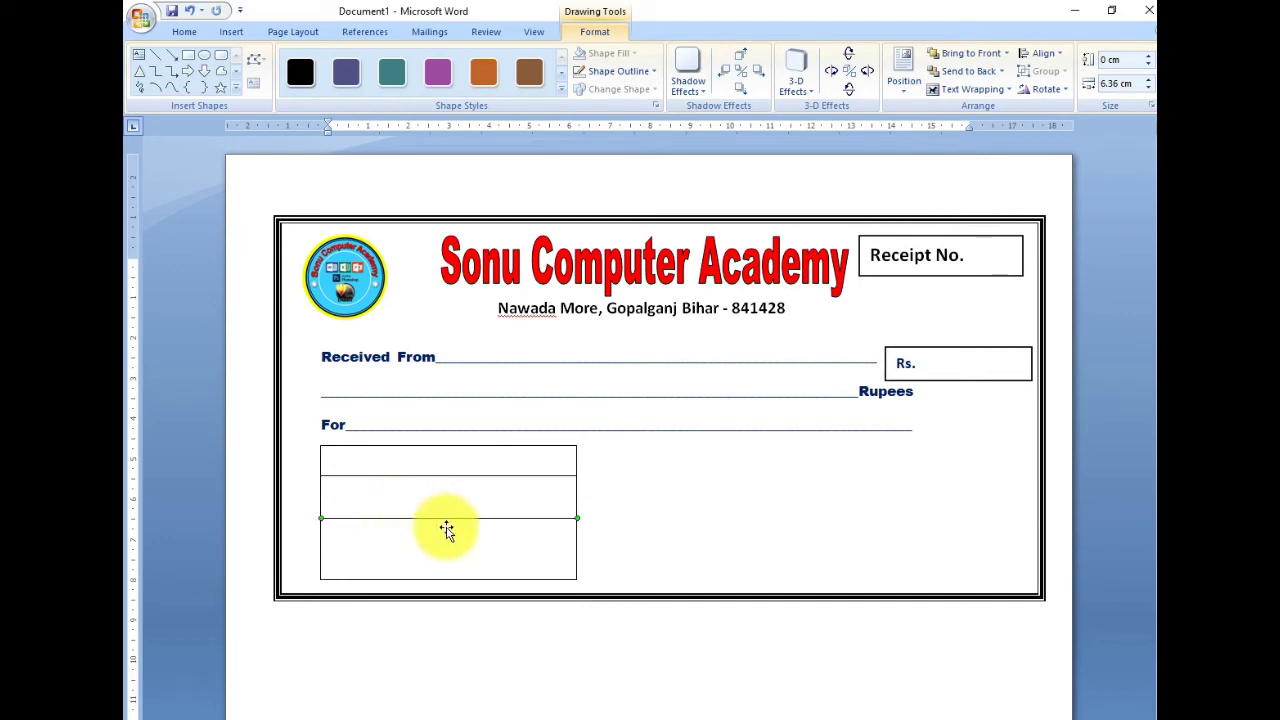
pyautogui.click(481, 481)
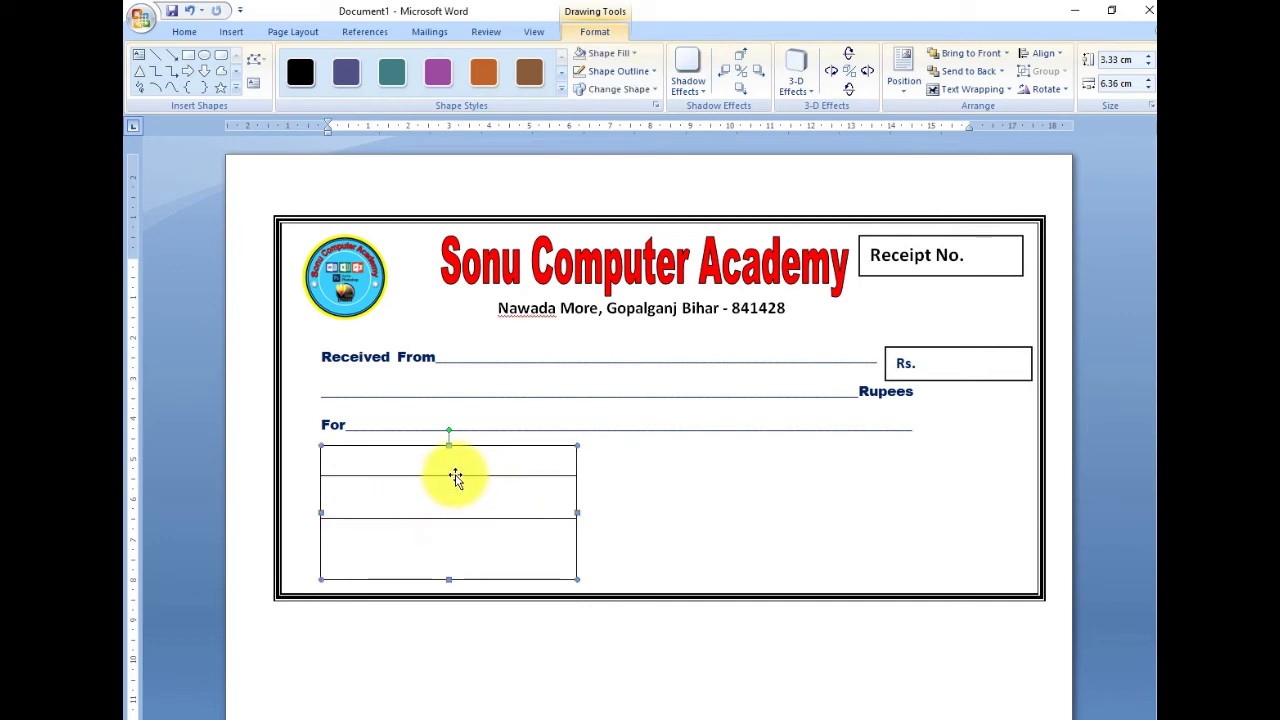
pyautogui.click(455, 477)
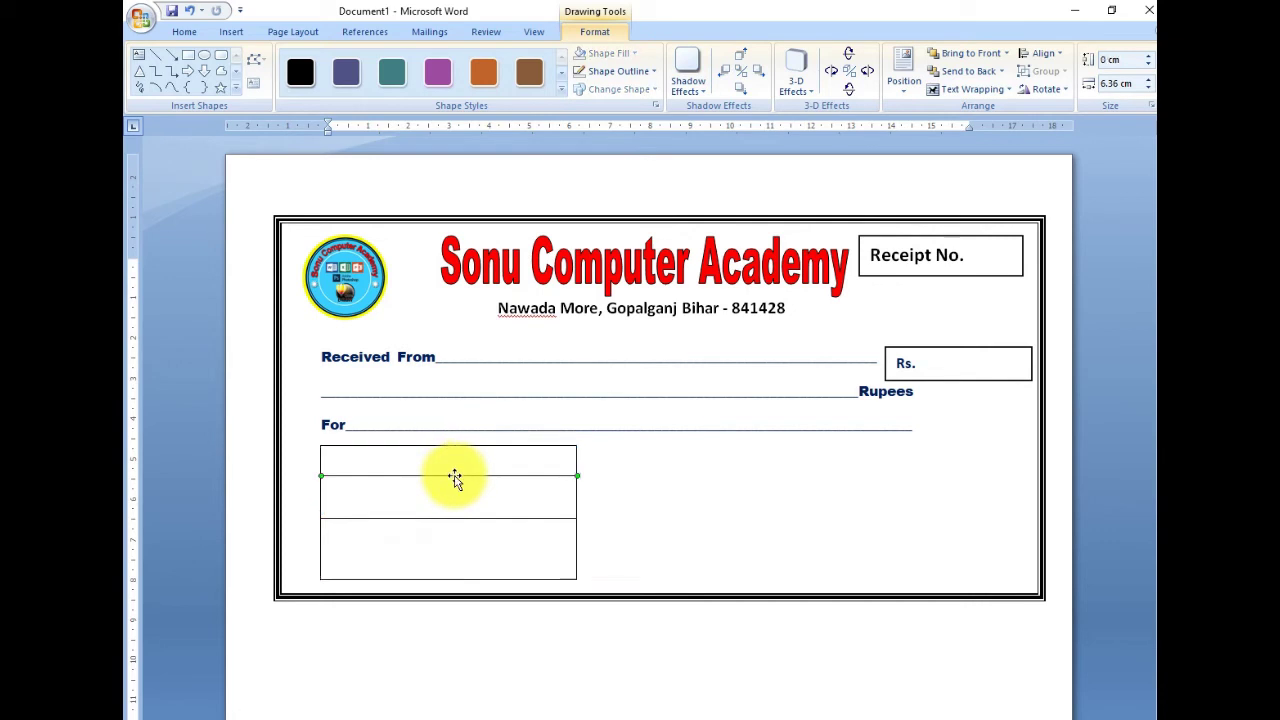
pyautogui.hotkey('ctrl', 'Down')
pyautogui.hotkey('ctrl', 'Down')
pyautogui.hotkey('ctrl', 'Down')
pyautogui.hotkey('ctrl', 'Down')
pyautogui.hotkey('ctrl', 'Down')
pyautogui.hotkey('ctrl', 'Down')
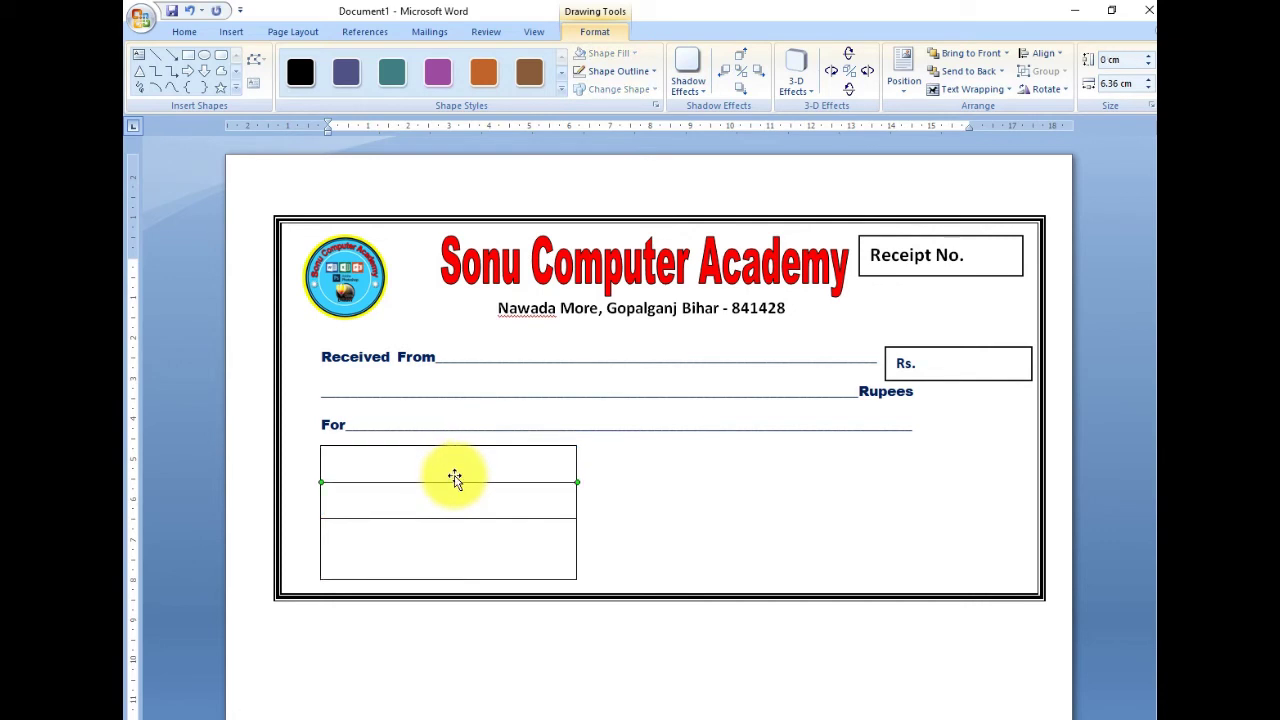
pyautogui.click(434, 503)
pyautogui.click(654, 509)
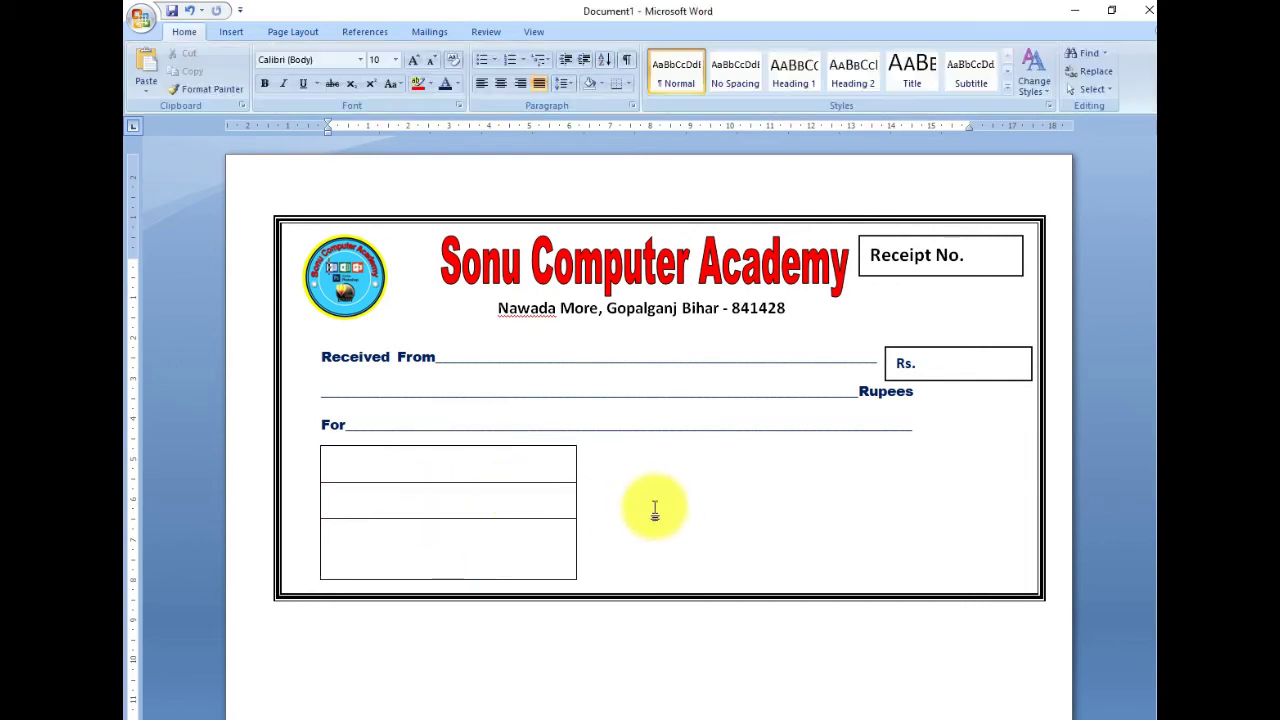
# Step: Draw a vertical line down the box and trim it to the bottom edge, creating two columns
pyautogui.click(231, 31)
pyautogui.click(370, 70)
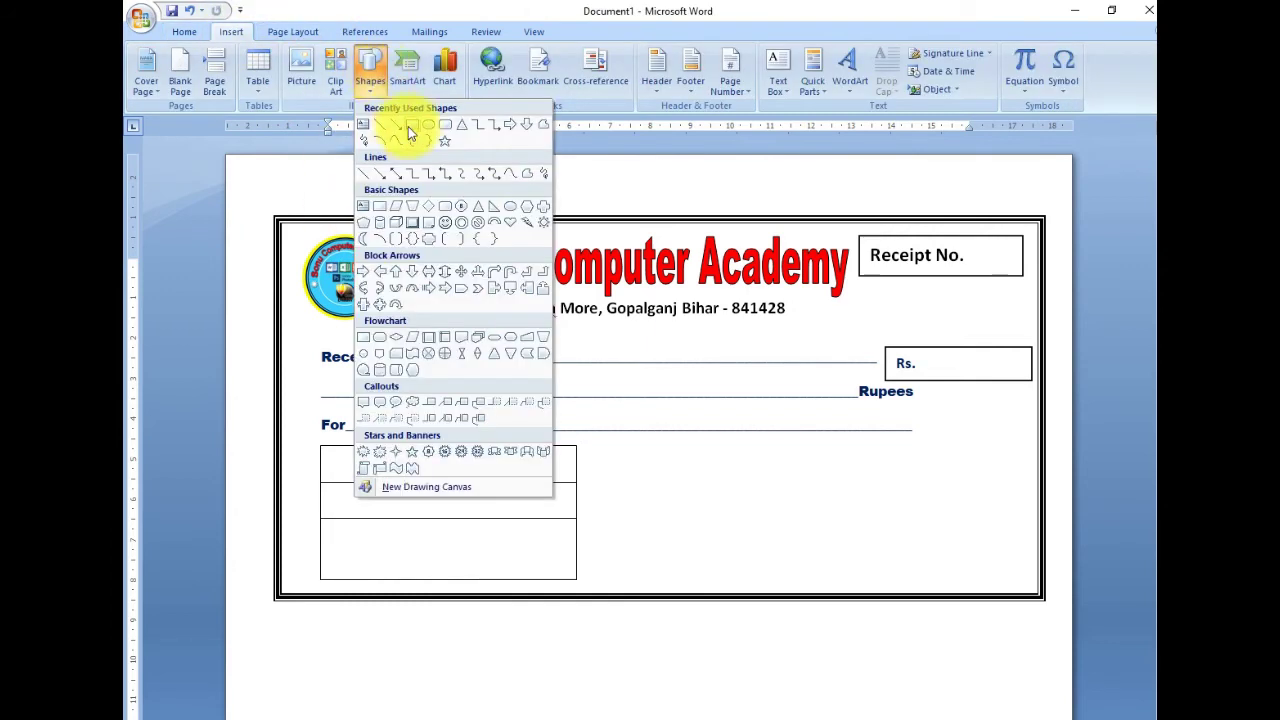
pyautogui.click(378, 125)
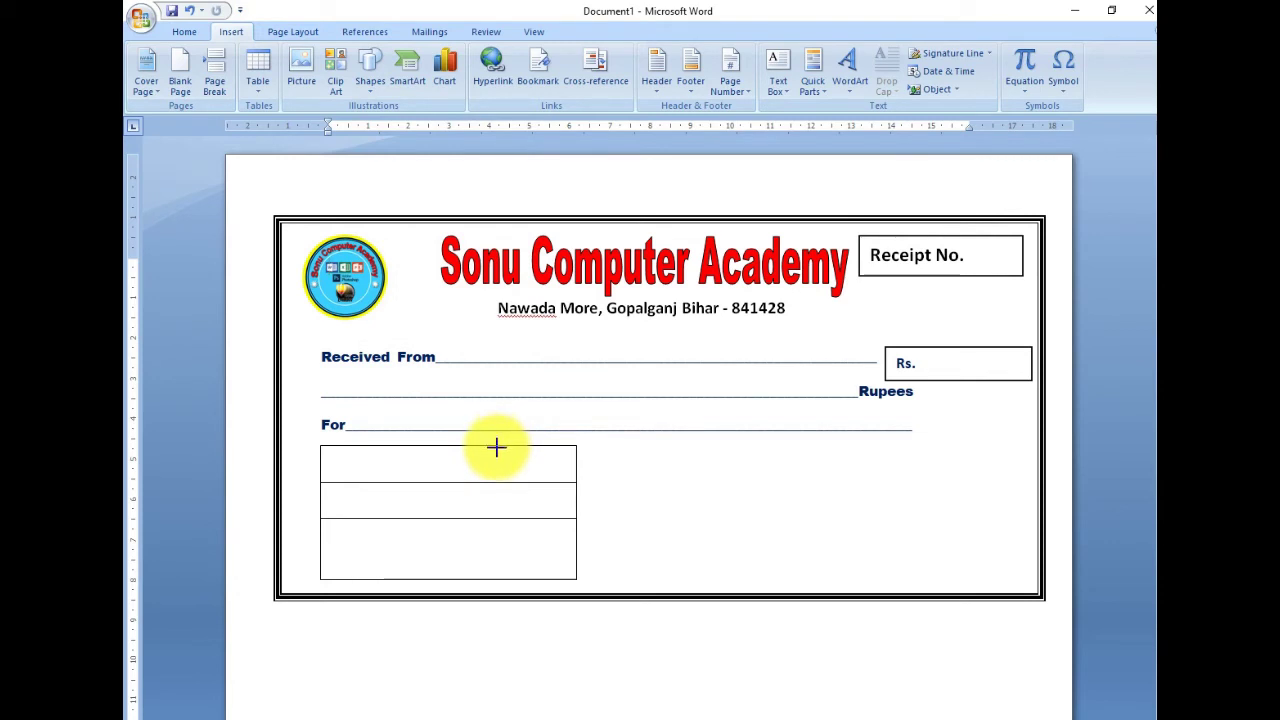
pyautogui.moveTo(497, 447)
pyautogui.mouseDown()
pyautogui.moveTo(497, 578)
pyautogui.moveTo(448, 547)
pyautogui.mouseUp()
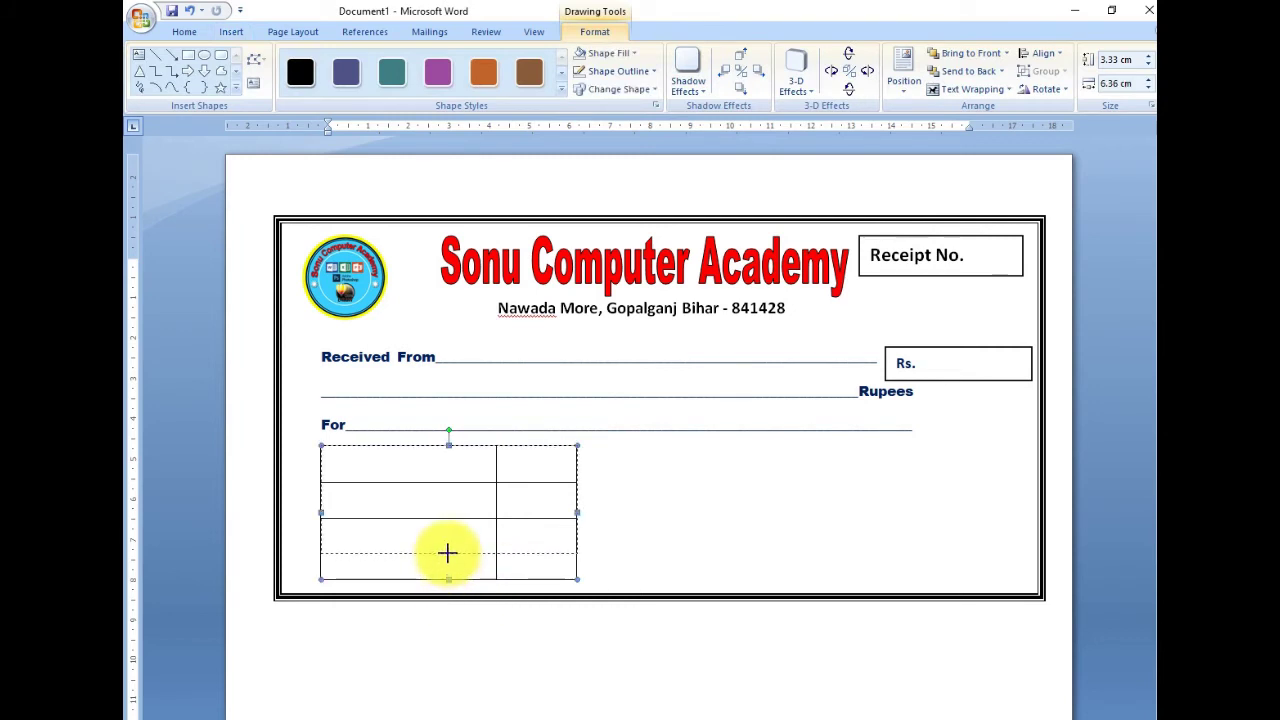
pyautogui.click(497, 555)
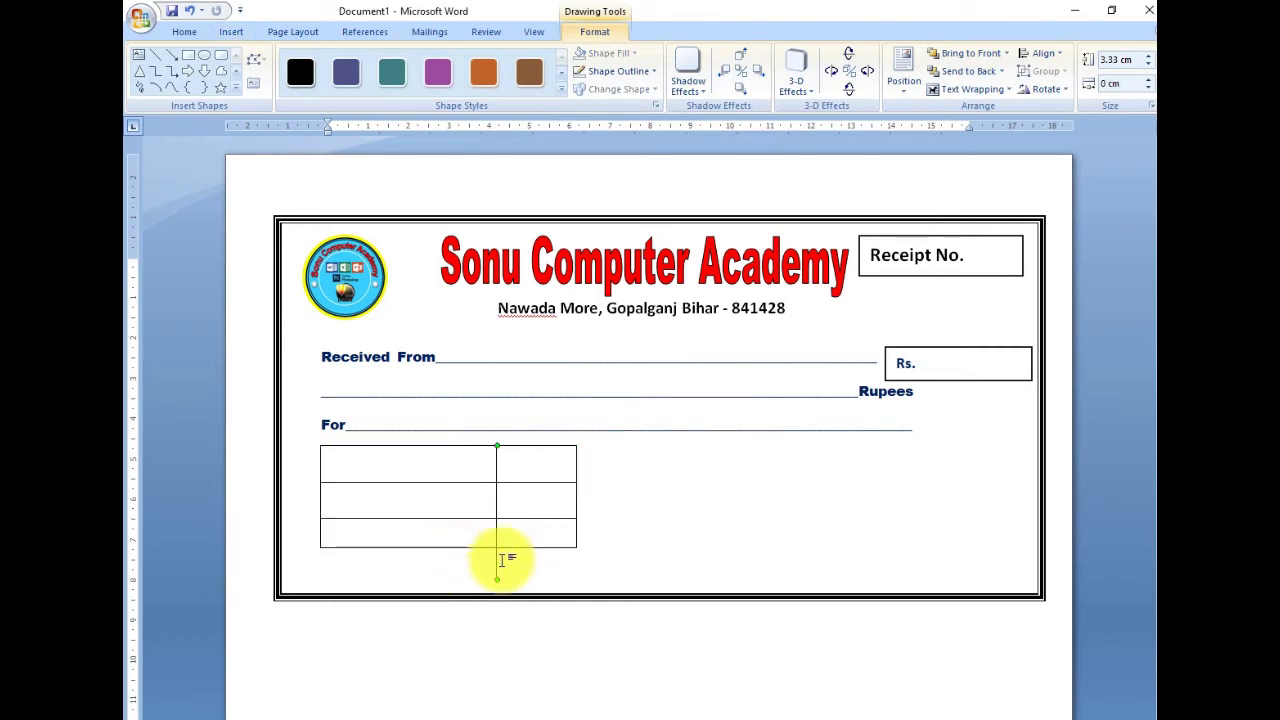
pyautogui.moveTo(497, 566); pyautogui.dragTo(497, 544)
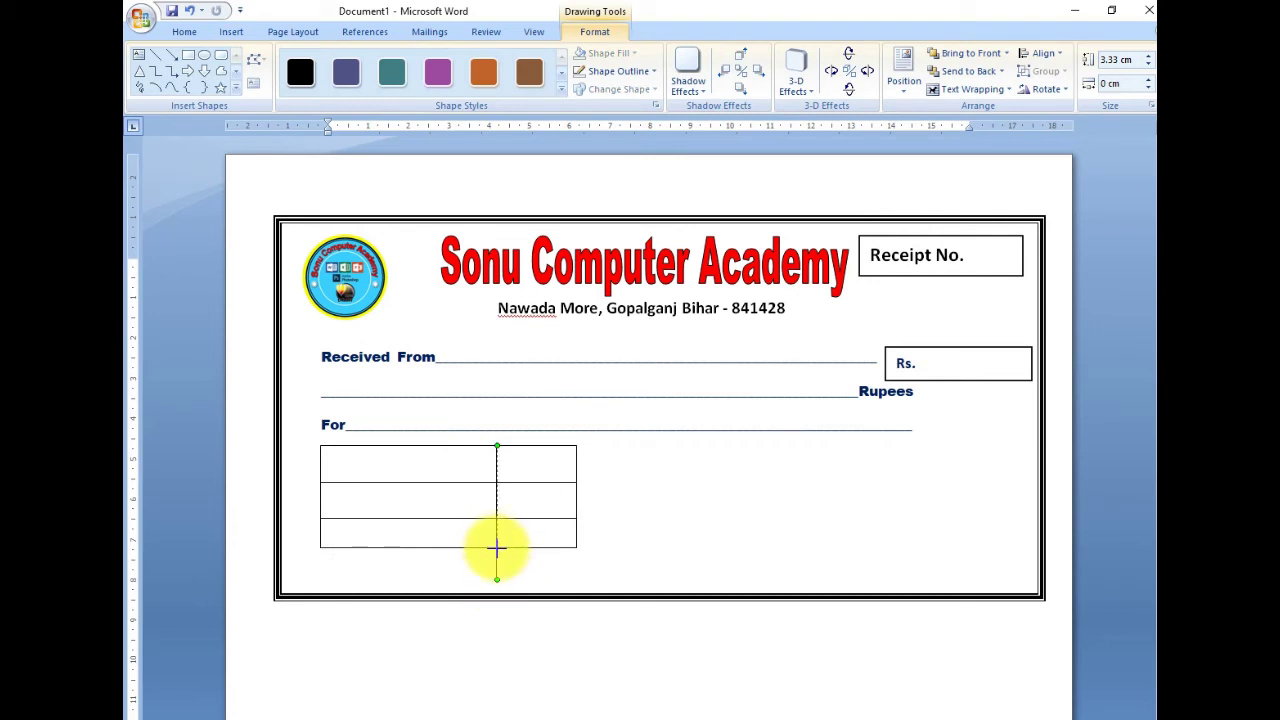
pyautogui.click(531, 574)
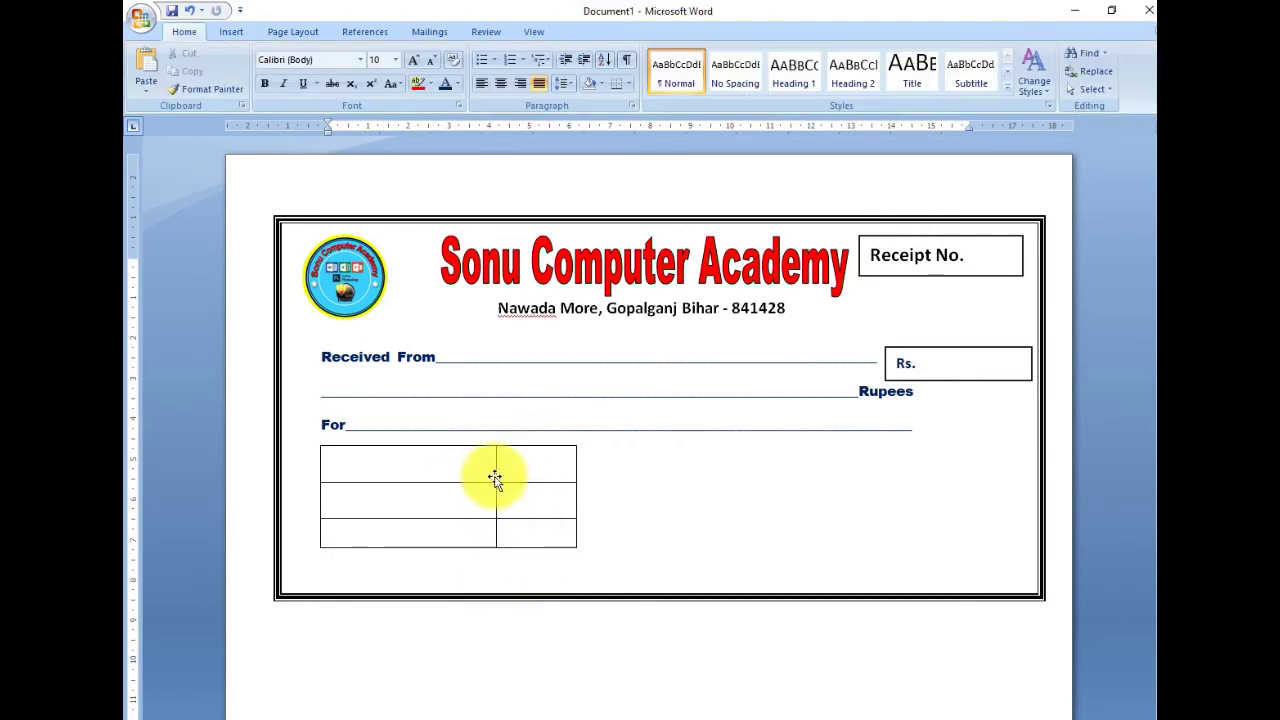
pyautogui.click(426, 467)
# Step: Draw a borderless text box in the fee table's top-left cell and type the Total Fess label
pyautogui.click(228, 33)
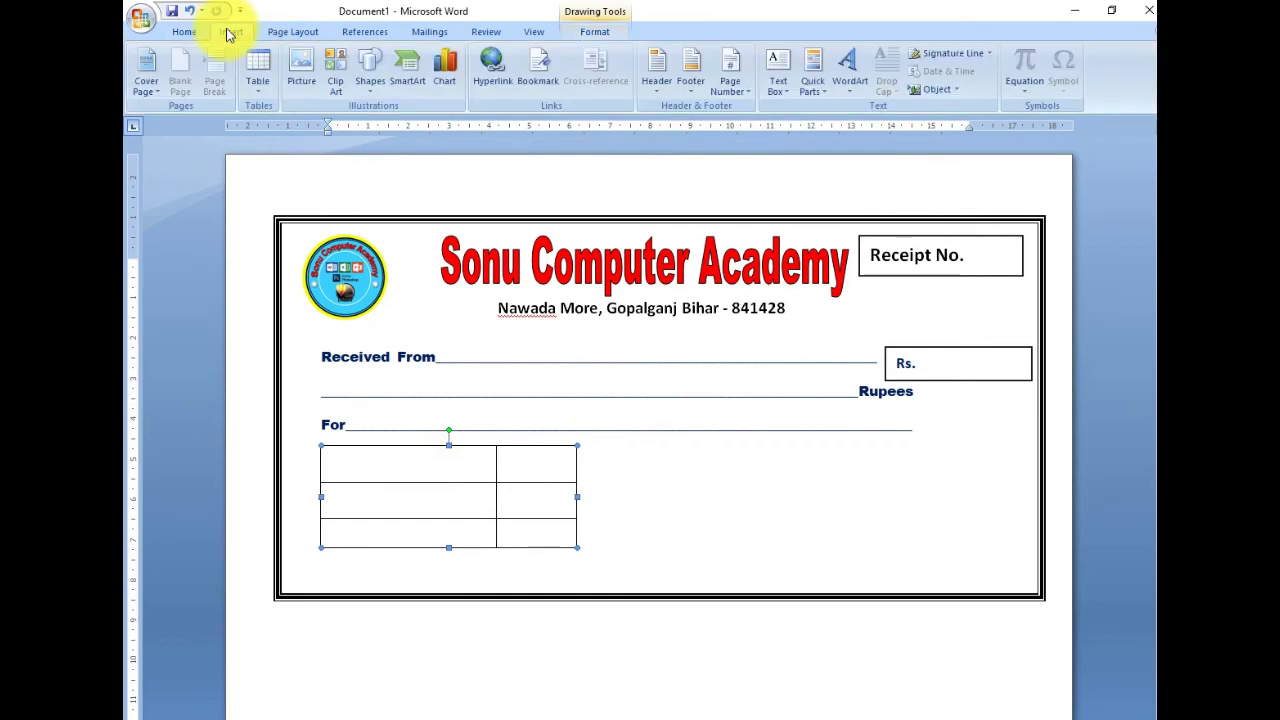
pyautogui.click(367, 88)
pyautogui.click(379, 125)
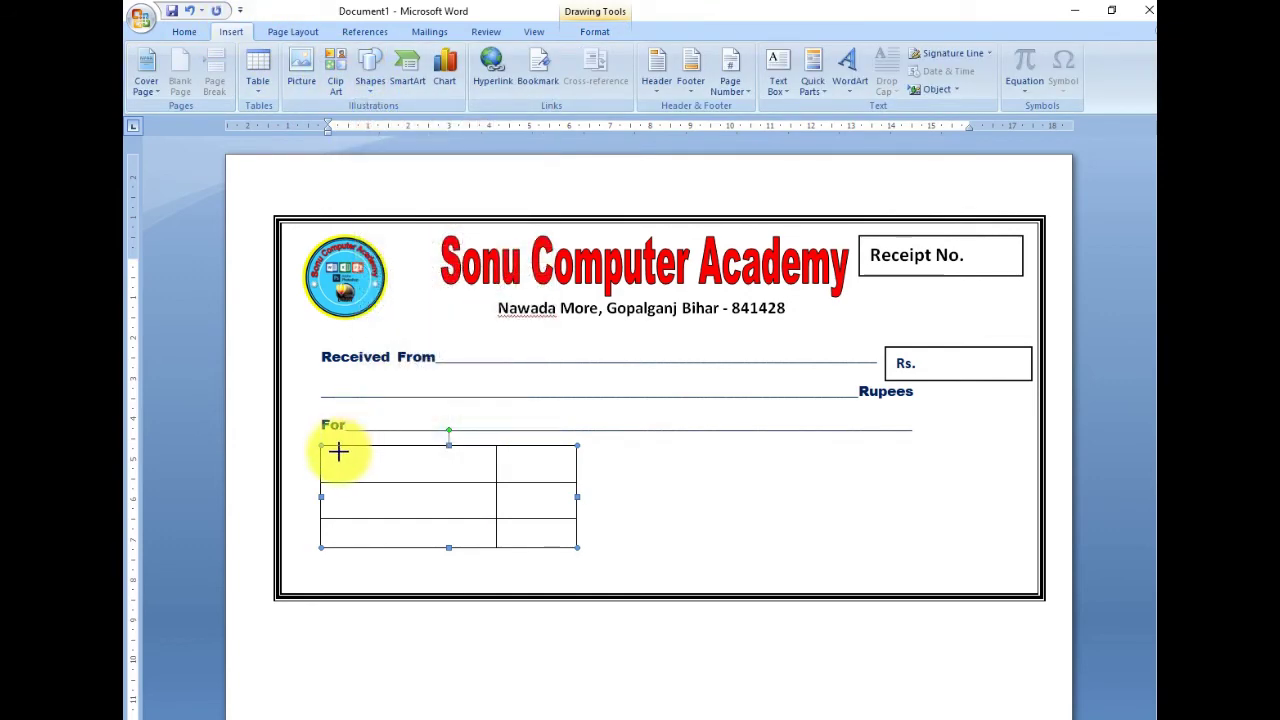
pyautogui.moveTo(331, 447); pyautogui.dragTo(484, 485)
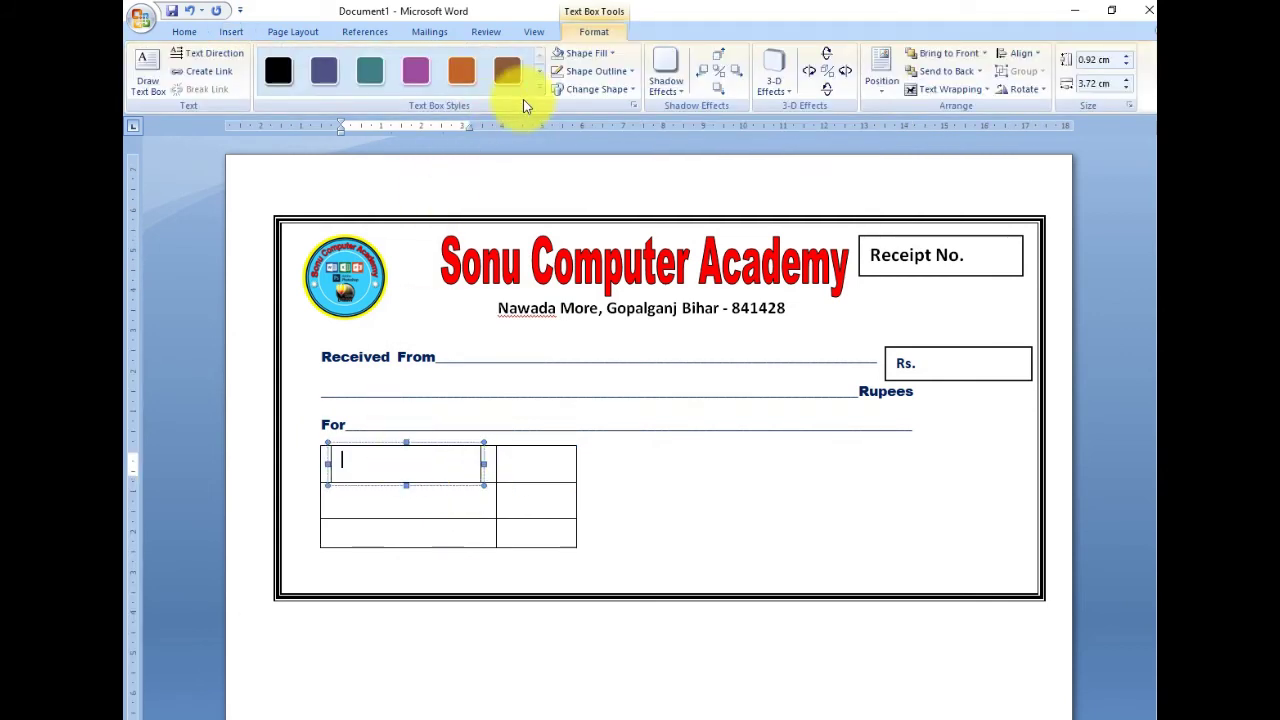
pyautogui.click(605, 71)
pyautogui.click(590, 212)
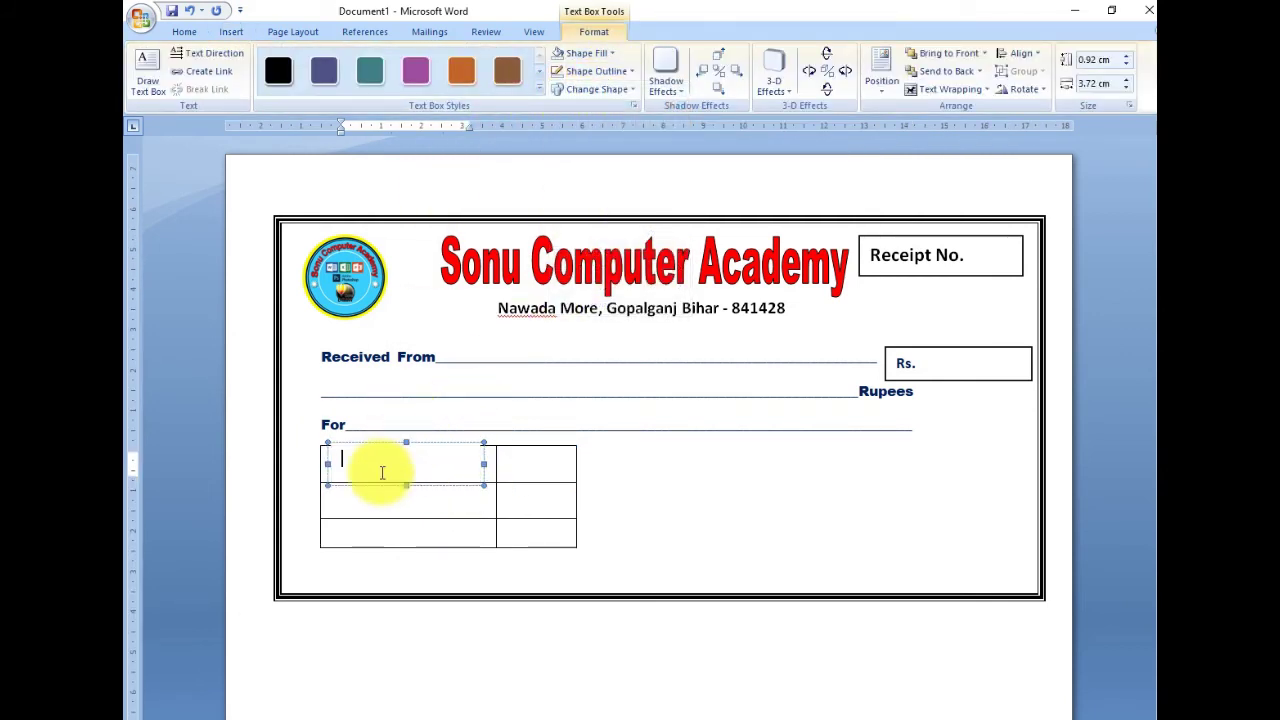
pyautogui.moveTo(484, 485); pyautogui.dragTo(461, 471)
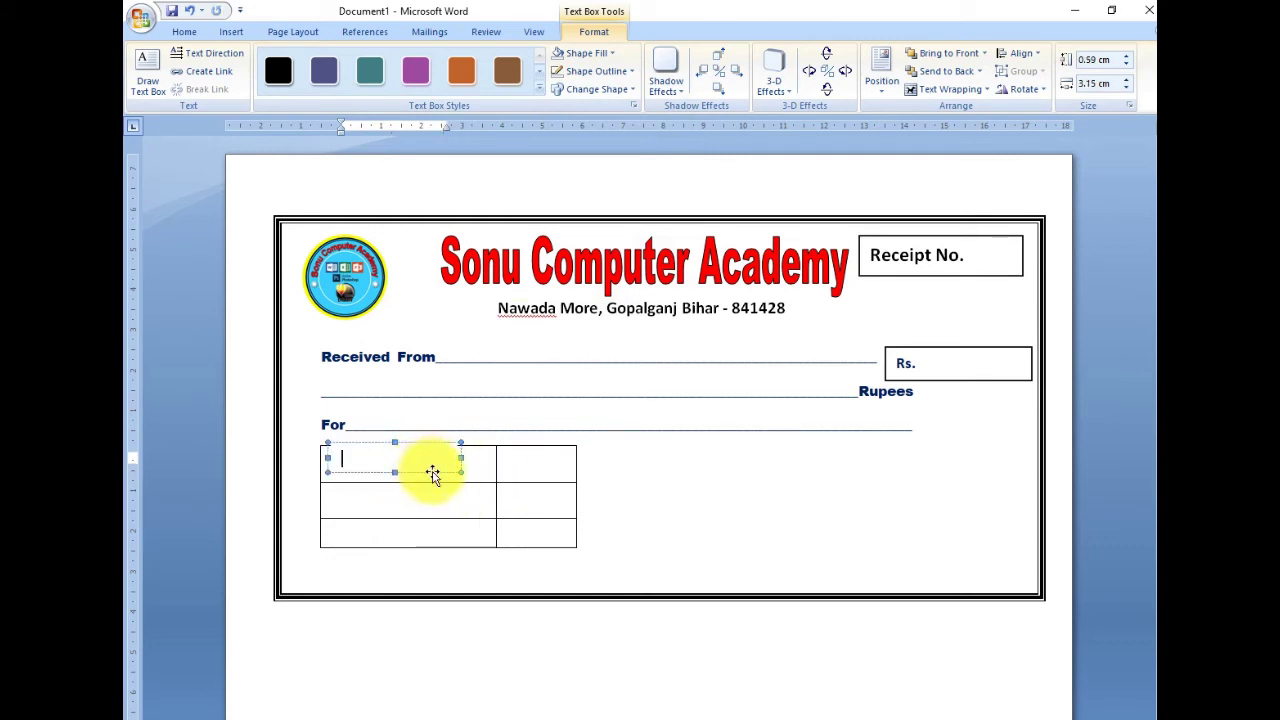
pyautogui.moveTo(432, 473); pyautogui.dragTo(441, 480)
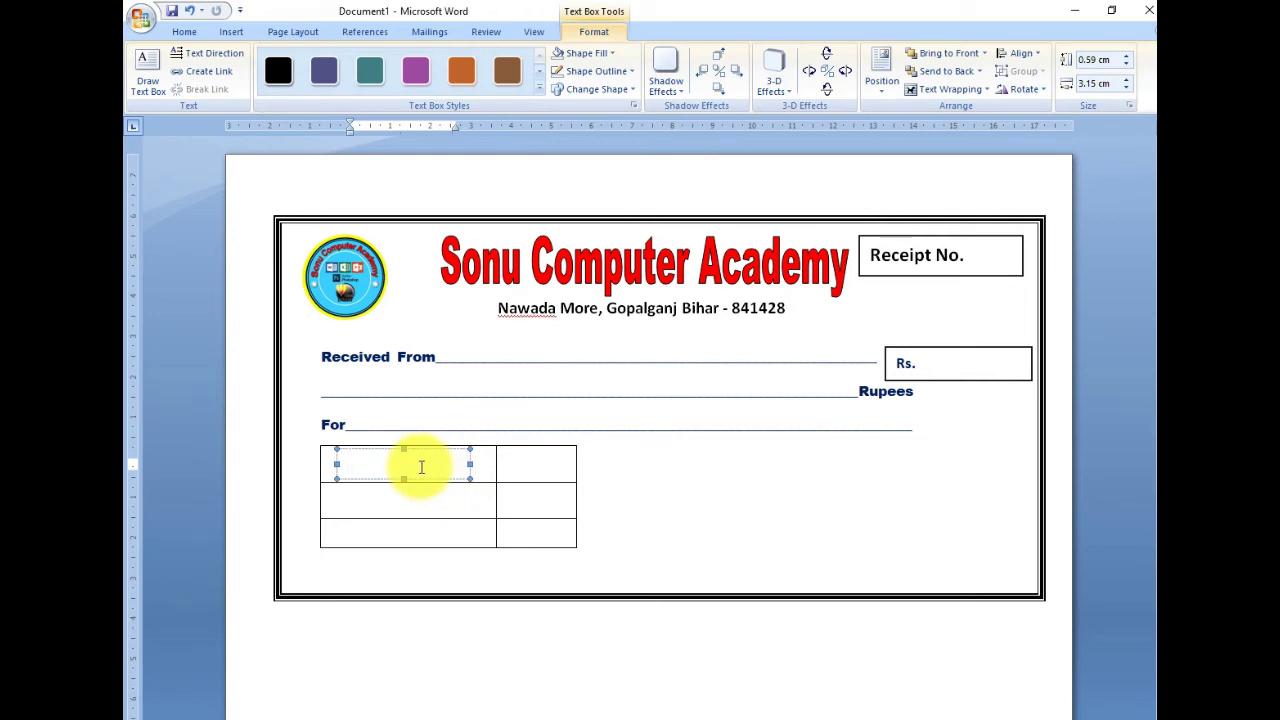
pyautogui.write('Total Fess')
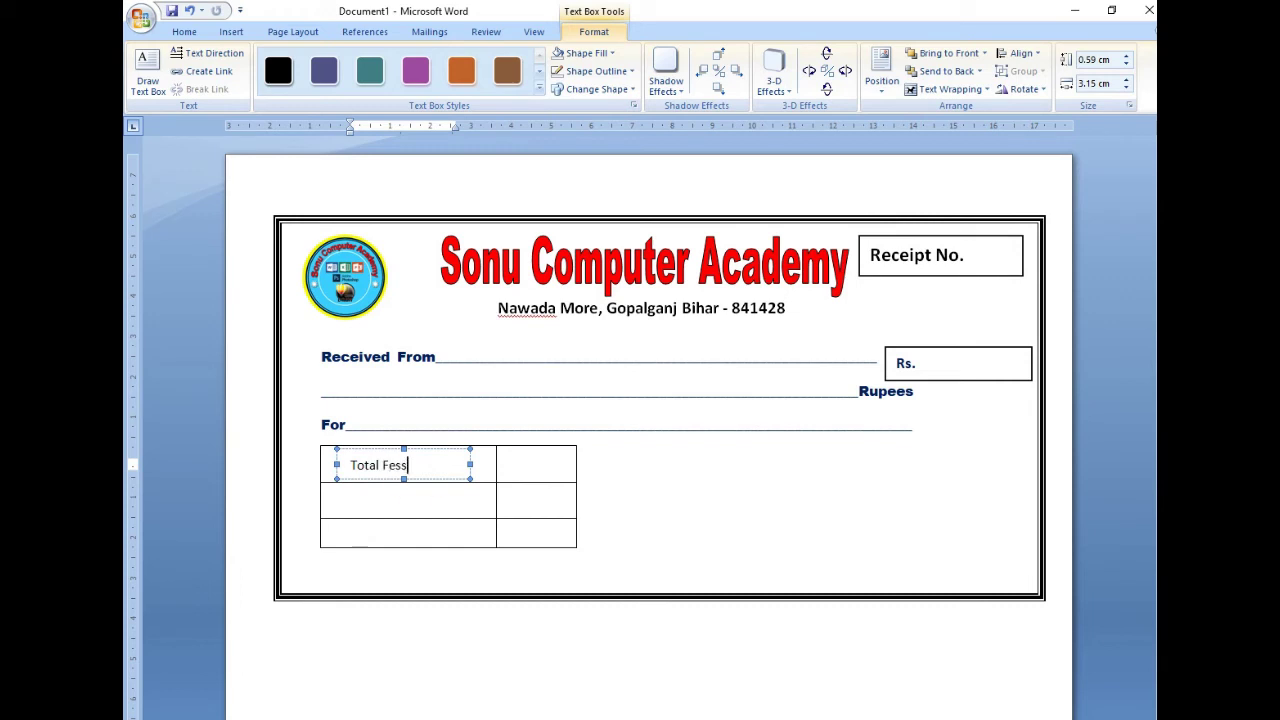
# Step: Narrow the Total Fess box, nudge it right into position, and make the label bold
pyautogui.click(446, 480)
pyautogui.hotkey('ctrl', 'Right')
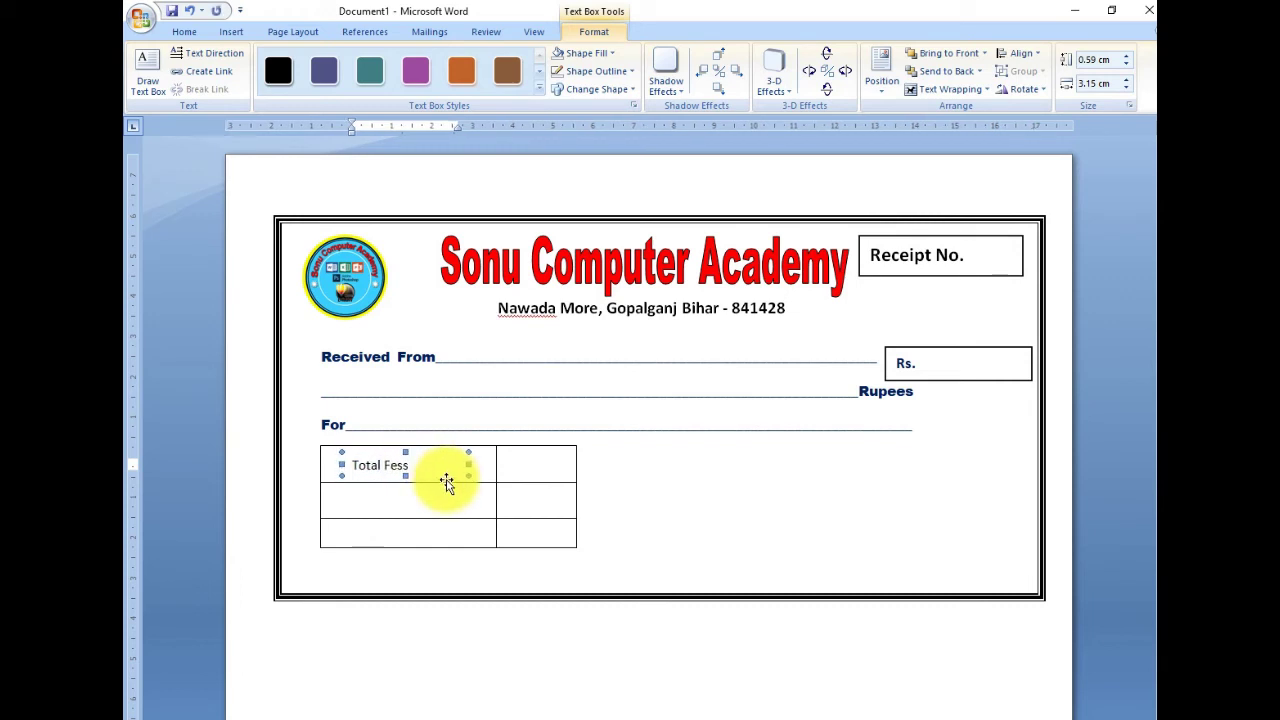
pyautogui.hotkey('ctrl', 'Right')
pyautogui.hotkey('ctrl', 'Right')
pyautogui.hotkey('ctrl', 'Right')
pyautogui.hotkey('ctrl', 'Right')
pyautogui.hotkey('ctrl', 'Right')
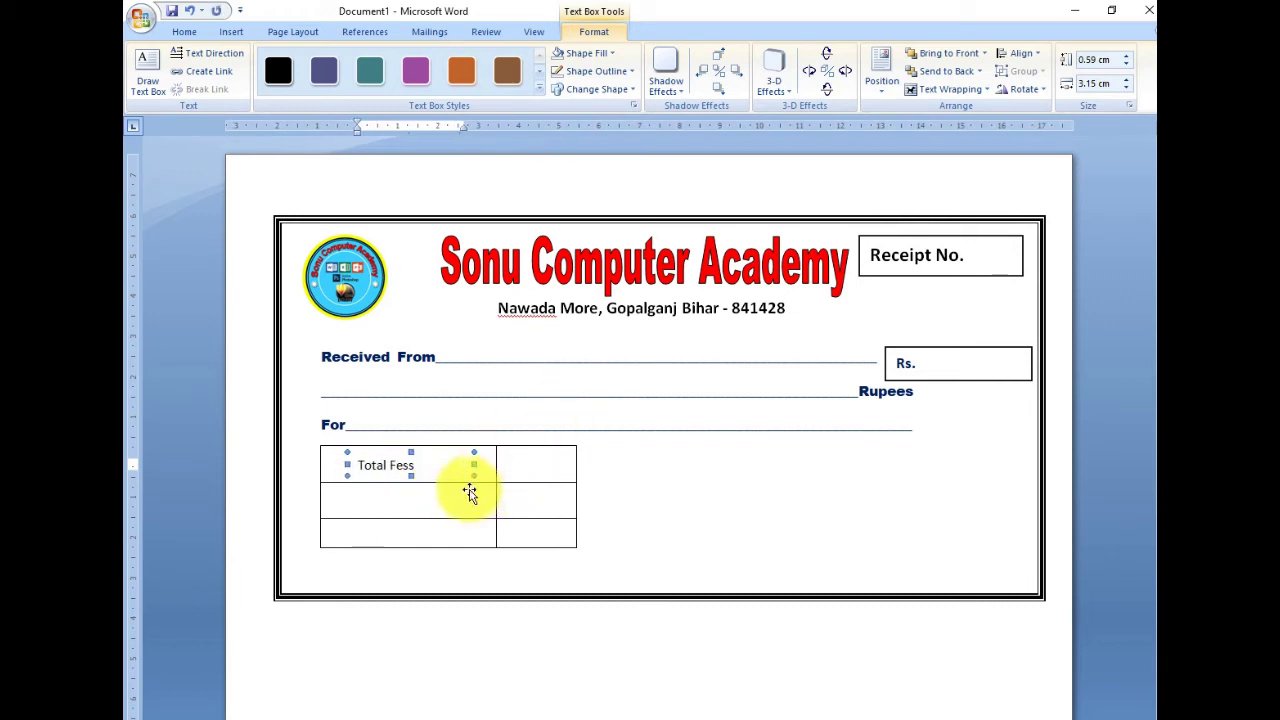
pyautogui.moveTo(474, 476); pyautogui.dragTo(435, 476)
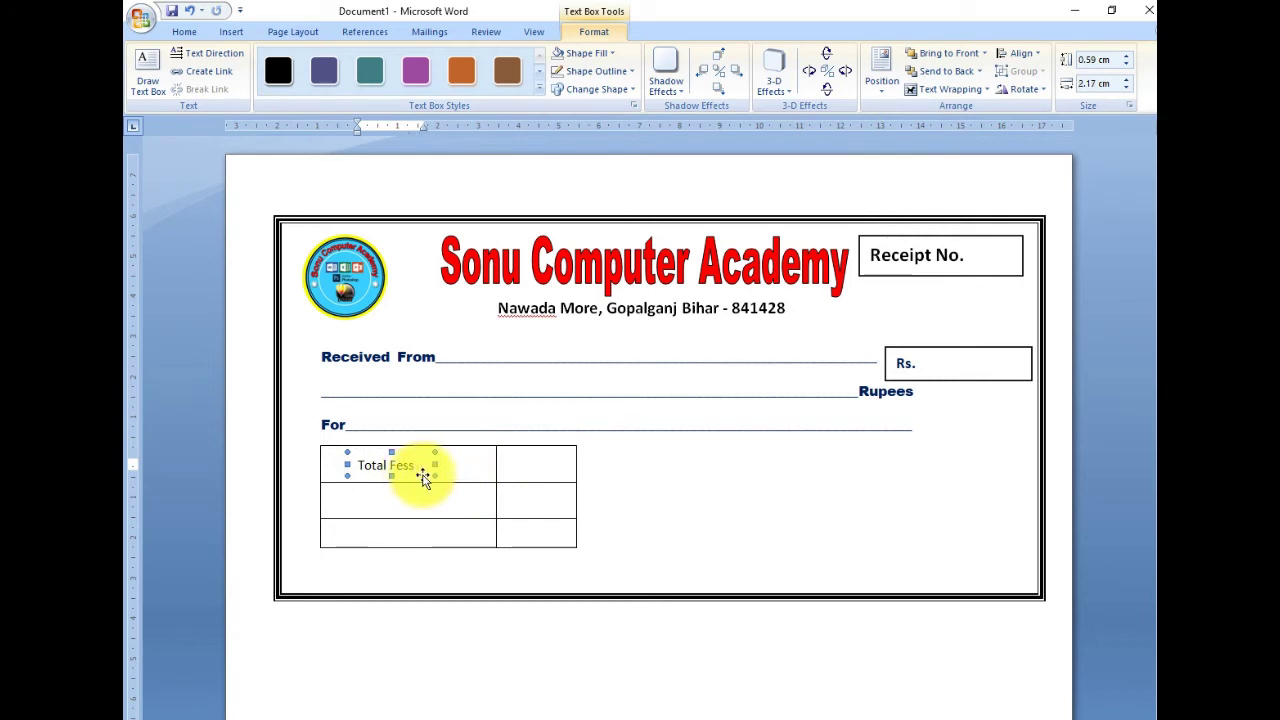
pyautogui.hotkey('ctrl', 'Right')
pyautogui.hotkey('ctrl', 'Right')
pyautogui.hotkey('ctrl', 'Right')
pyautogui.hotkey('ctrl', 'Right')
pyautogui.hotkey('ctrl', 'Right')
pyautogui.hotkey('ctrl', 'Right')
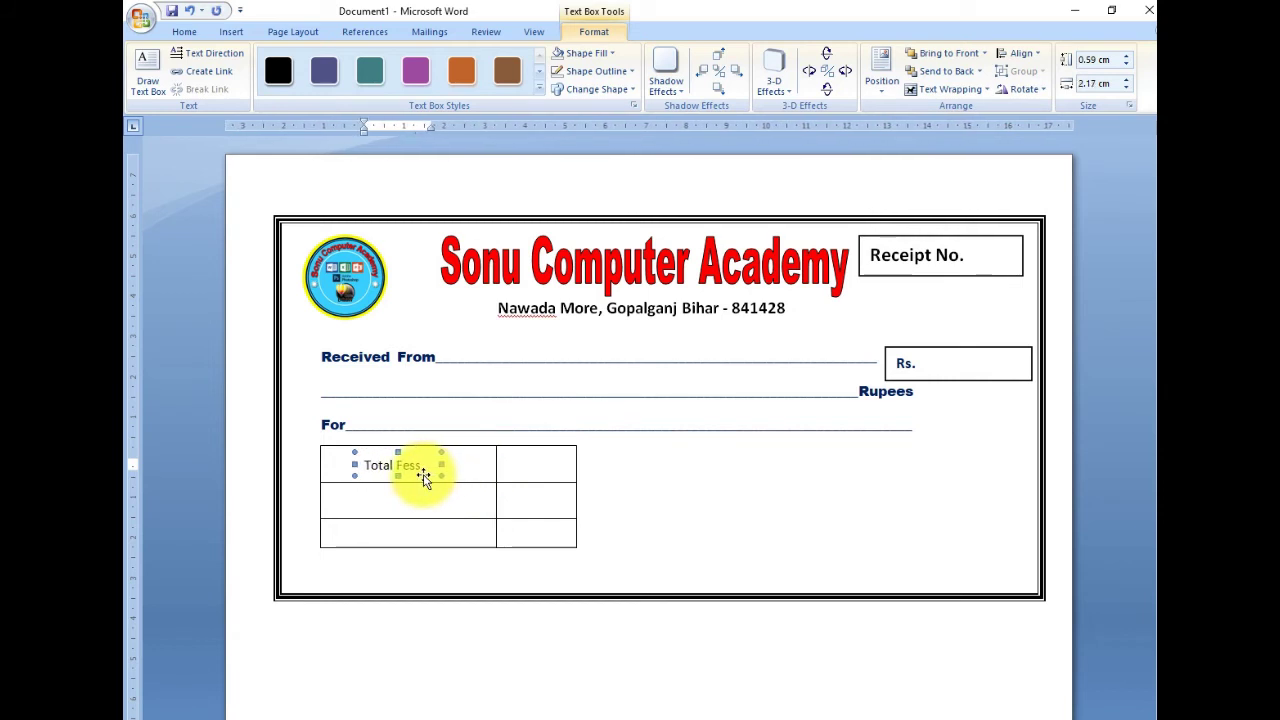
pyautogui.hotkey('ctrl', 'Right')
pyautogui.hotkey('ctrl', 'Right')
pyautogui.hotkey('ctrl', 'Right')
pyautogui.hotkey('ctrl', 'Right')
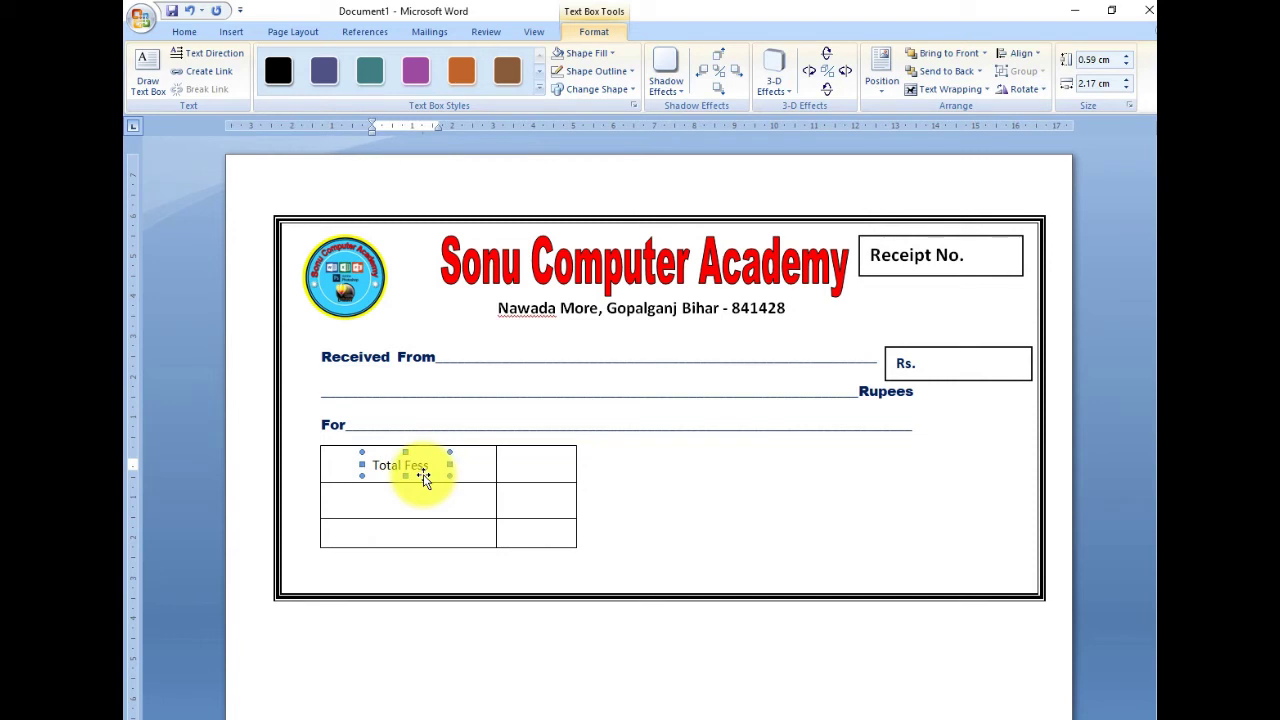
pyautogui.click(182, 34)
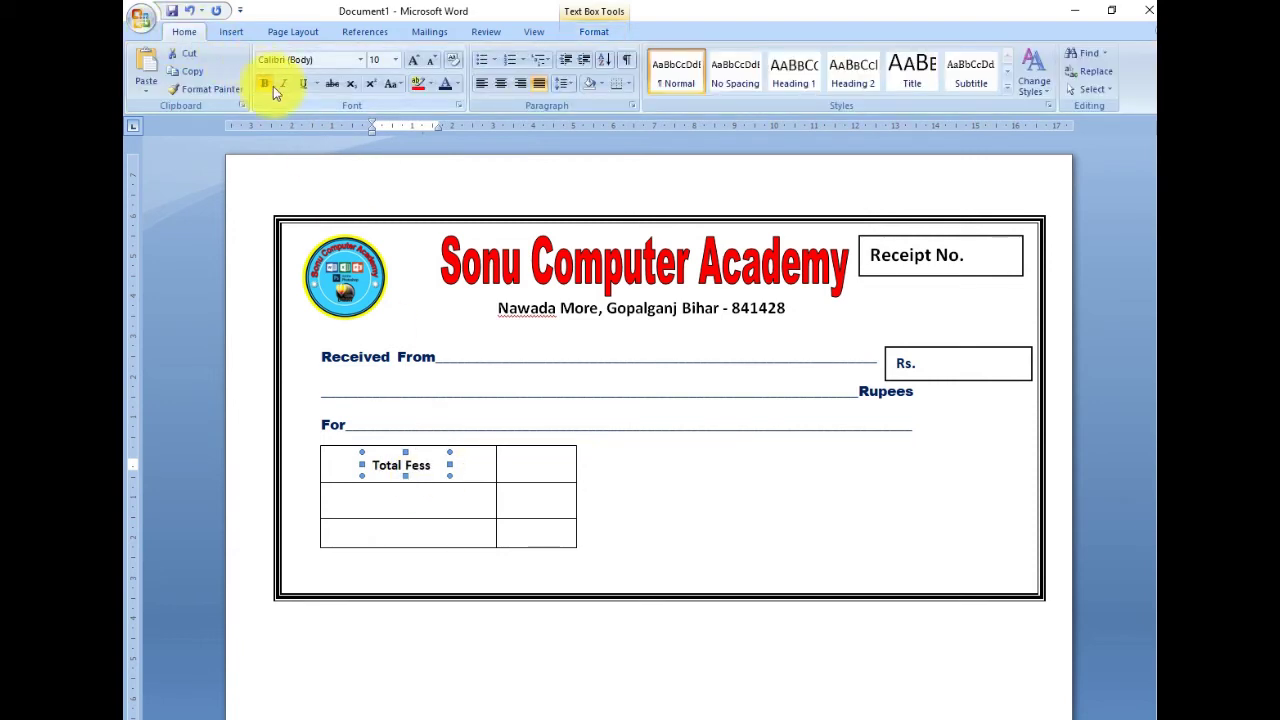
pyautogui.click(423, 475)
# Step: Duplicate the Total Fess label into the second row and edit it to read Paid Fess
pyautogui.keyDown('ctrl'); pyautogui.moveTo(423, 475); pyautogui.dragTo(458, 486); pyautogui.keyUp('ctrl')
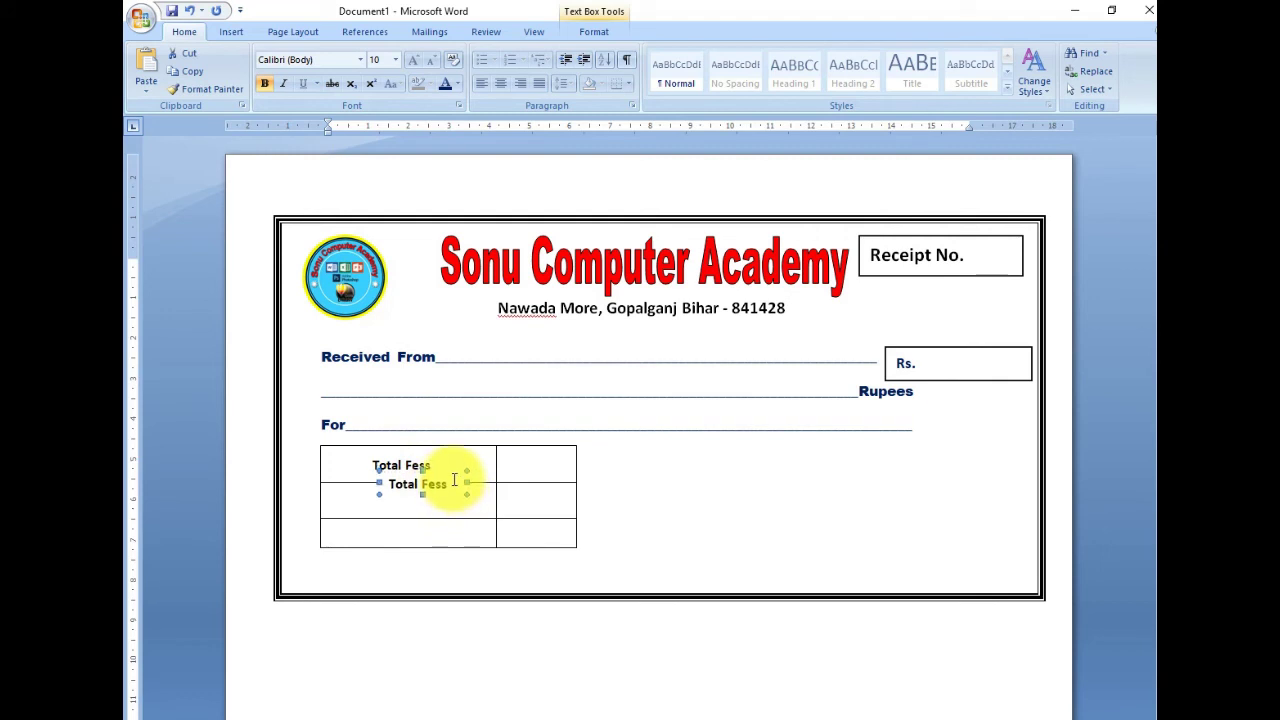
pyautogui.moveTo(454, 480); pyautogui.dragTo(453, 483)
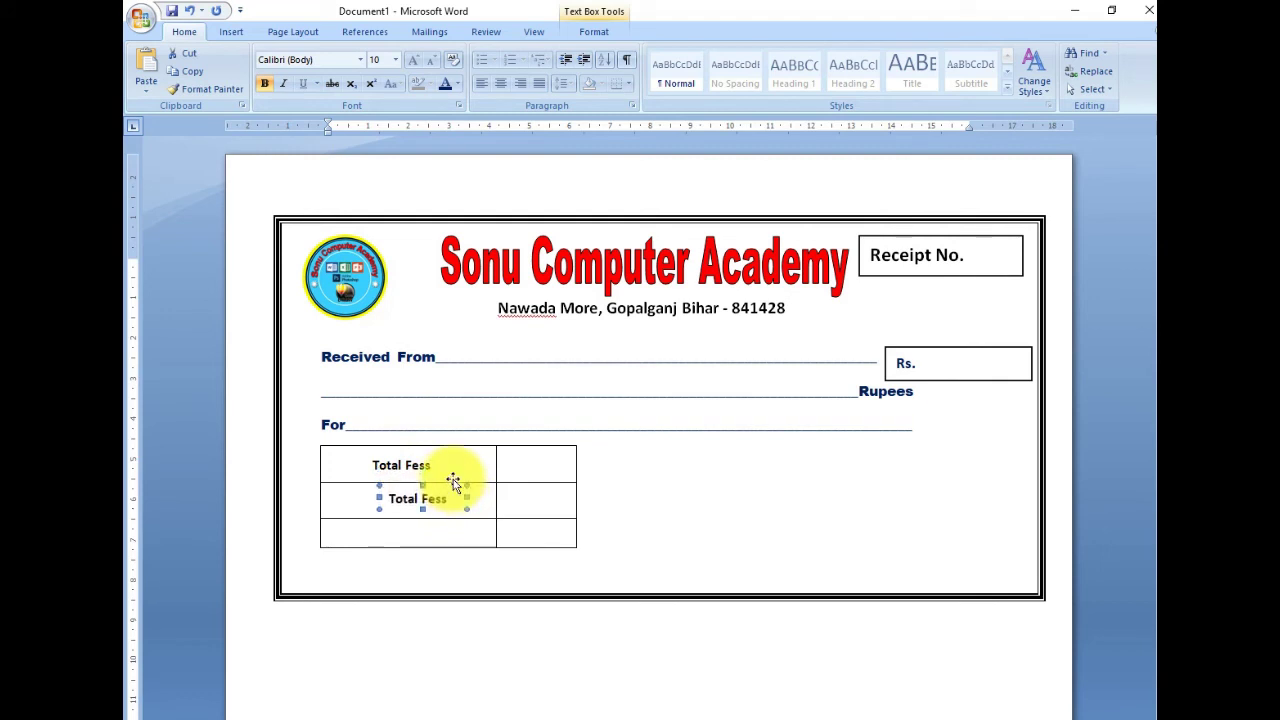
pyautogui.press('Left')
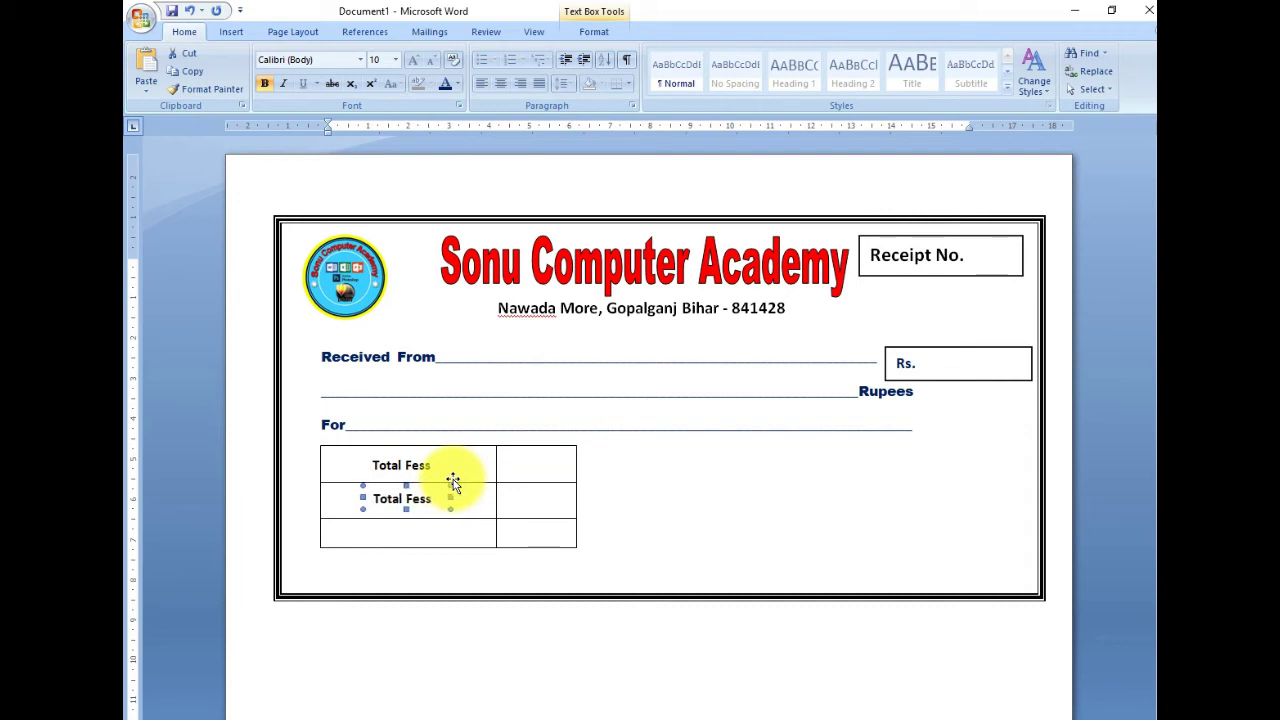
pyautogui.click(409, 498)
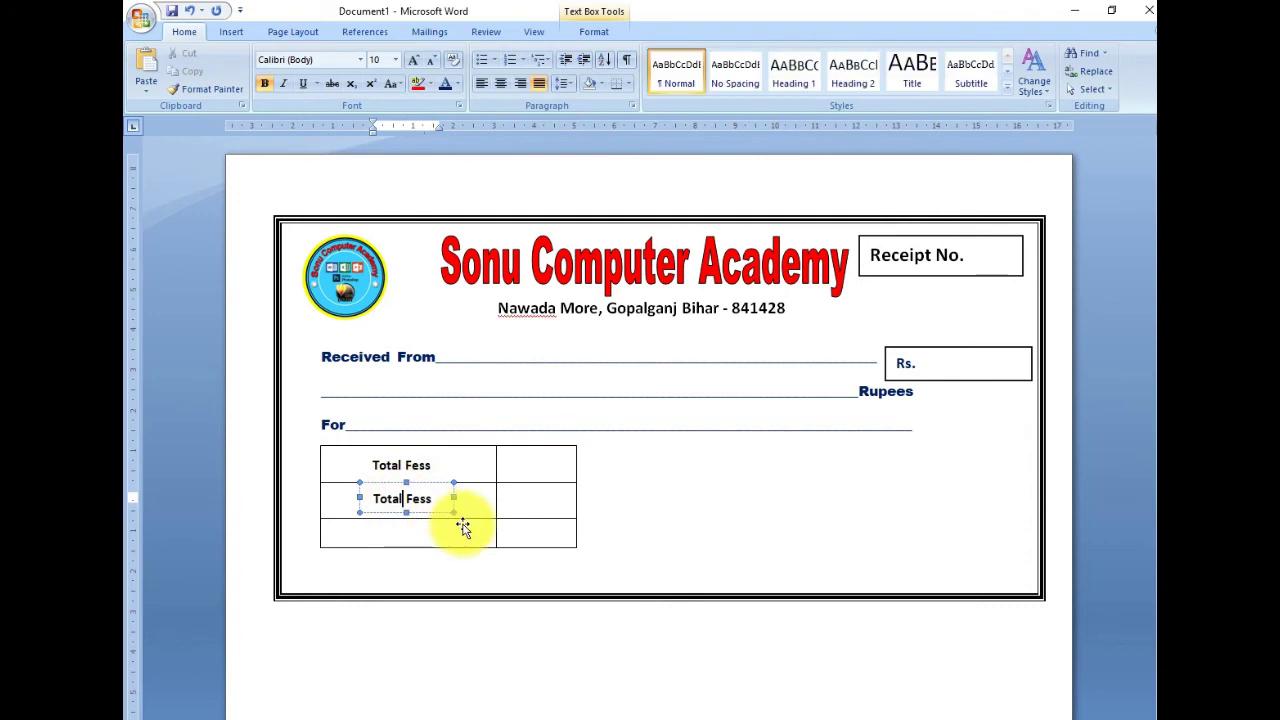
pyautogui.press('BackSpace')
pyautogui.press('BackSpace')
pyautogui.write('Paid')
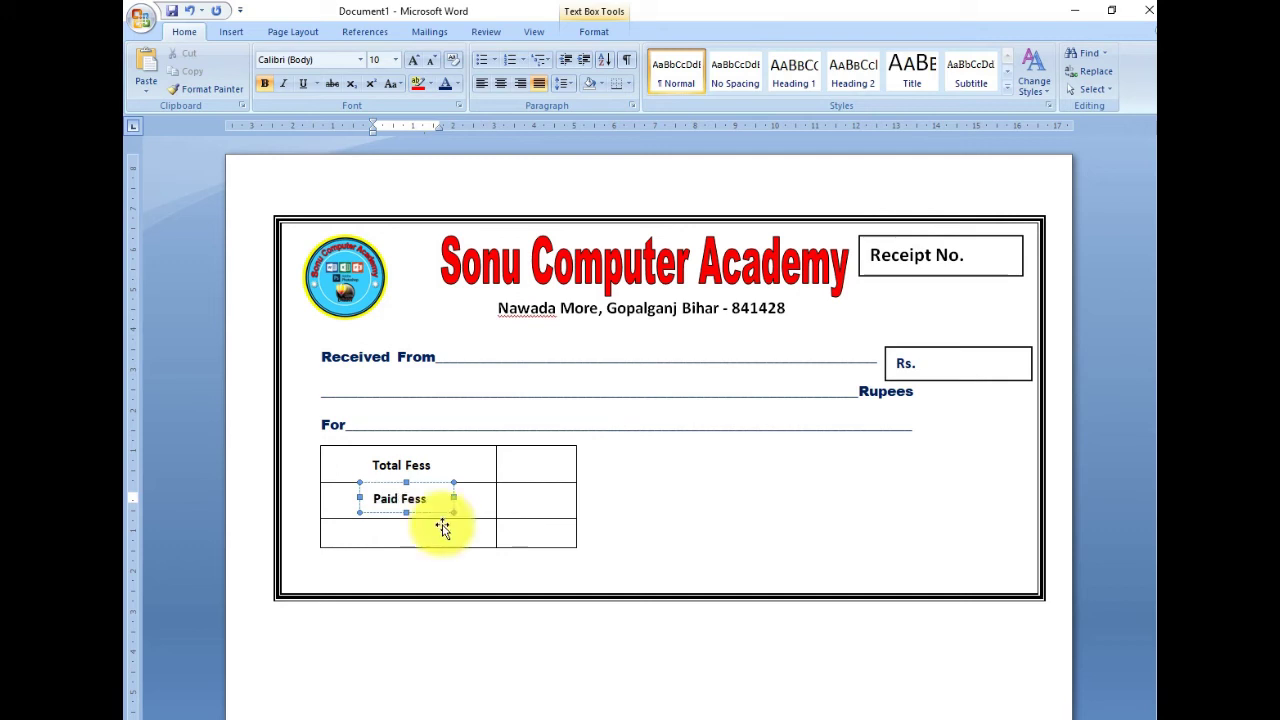
# Step: Paste a copy of Paid Fess into the third row, edit it to Balance Fess, and center it
pyautogui.click(440, 514)
pyautogui.hotkey('ctrl', 'v')
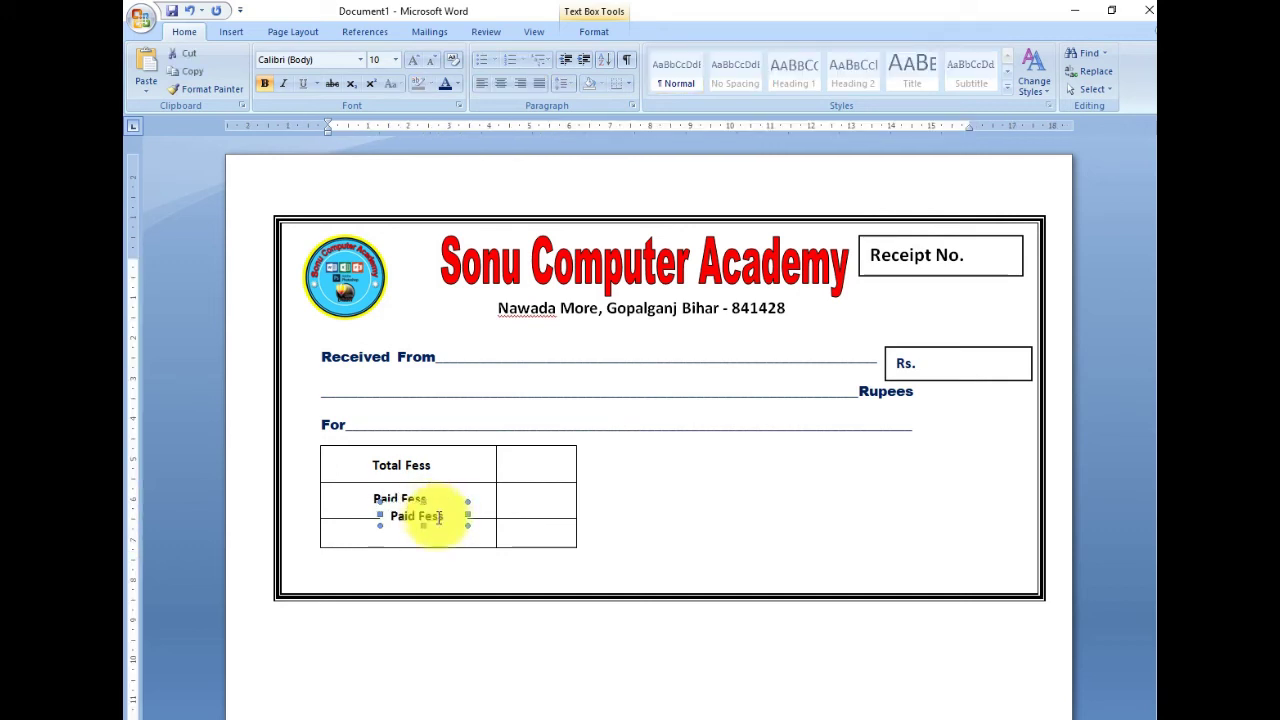
pyautogui.moveTo(440, 543); pyautogui.dragTo(440, 528)
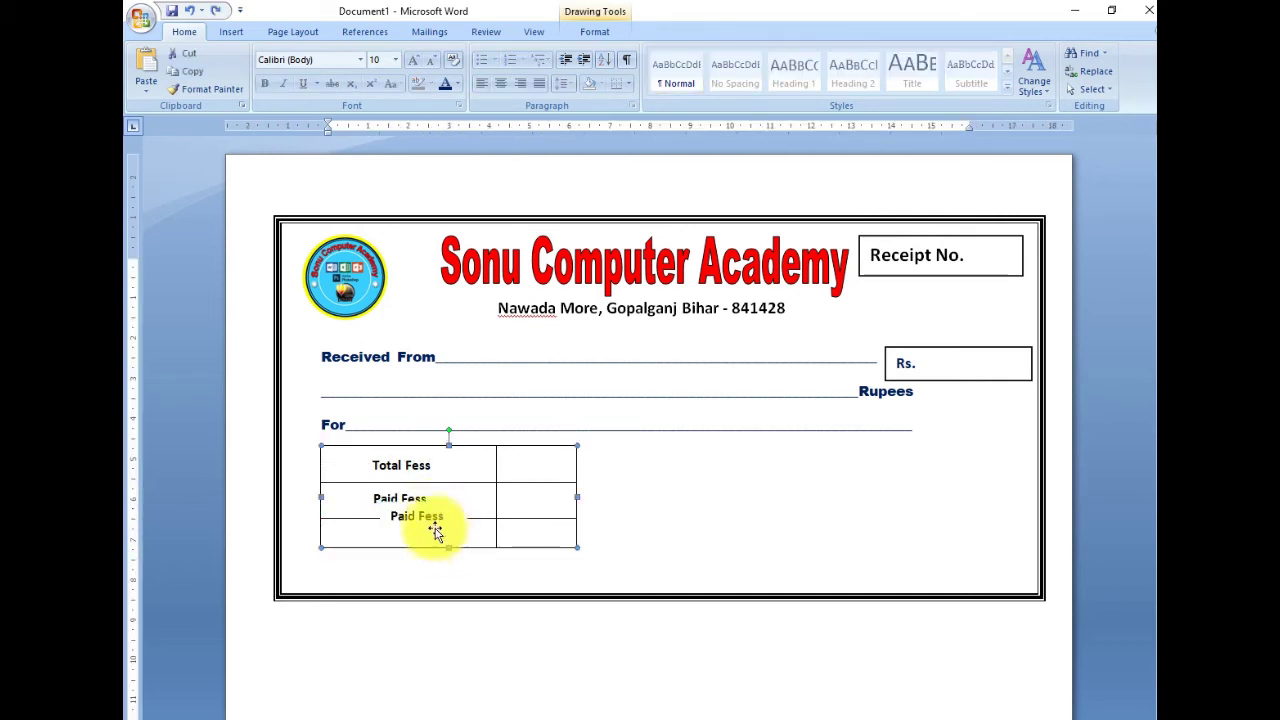
pyautogui.click(435, 522)
pyautogui.click(443, 523)
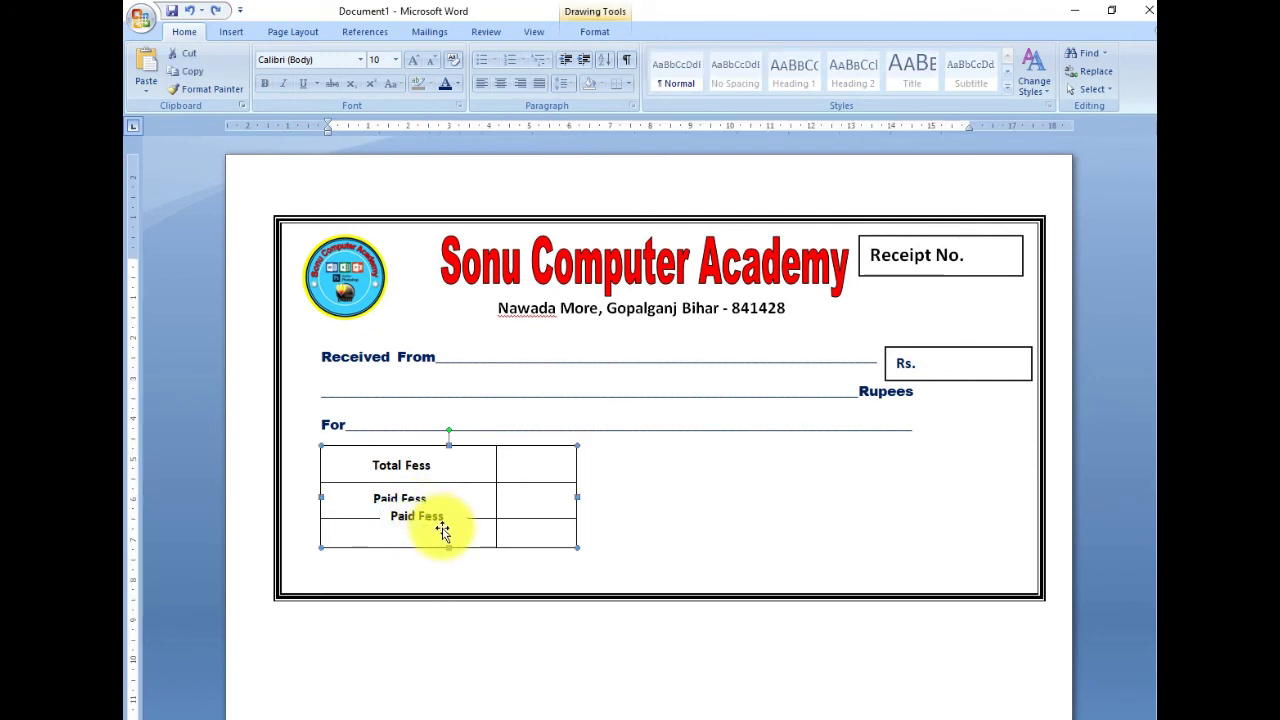
pyautogui.click(437, 523)
pyautogui.click(436, 536)
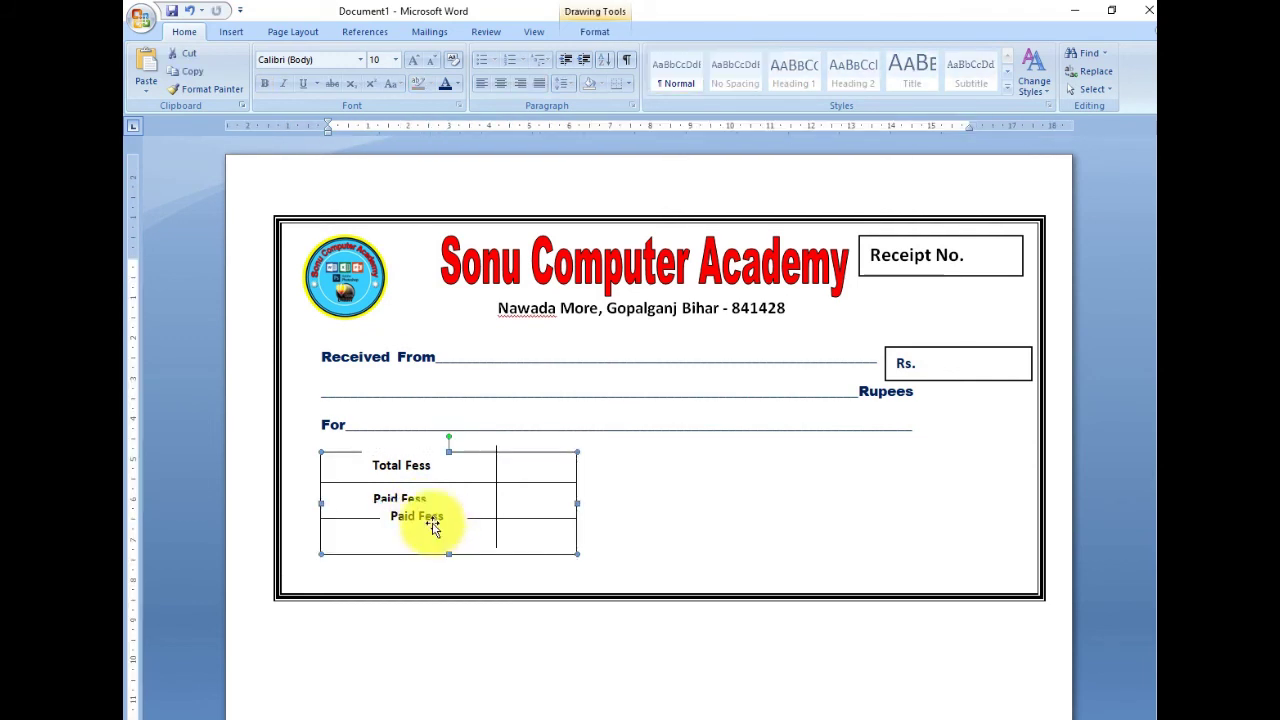
pyautogui.click(434, 522)
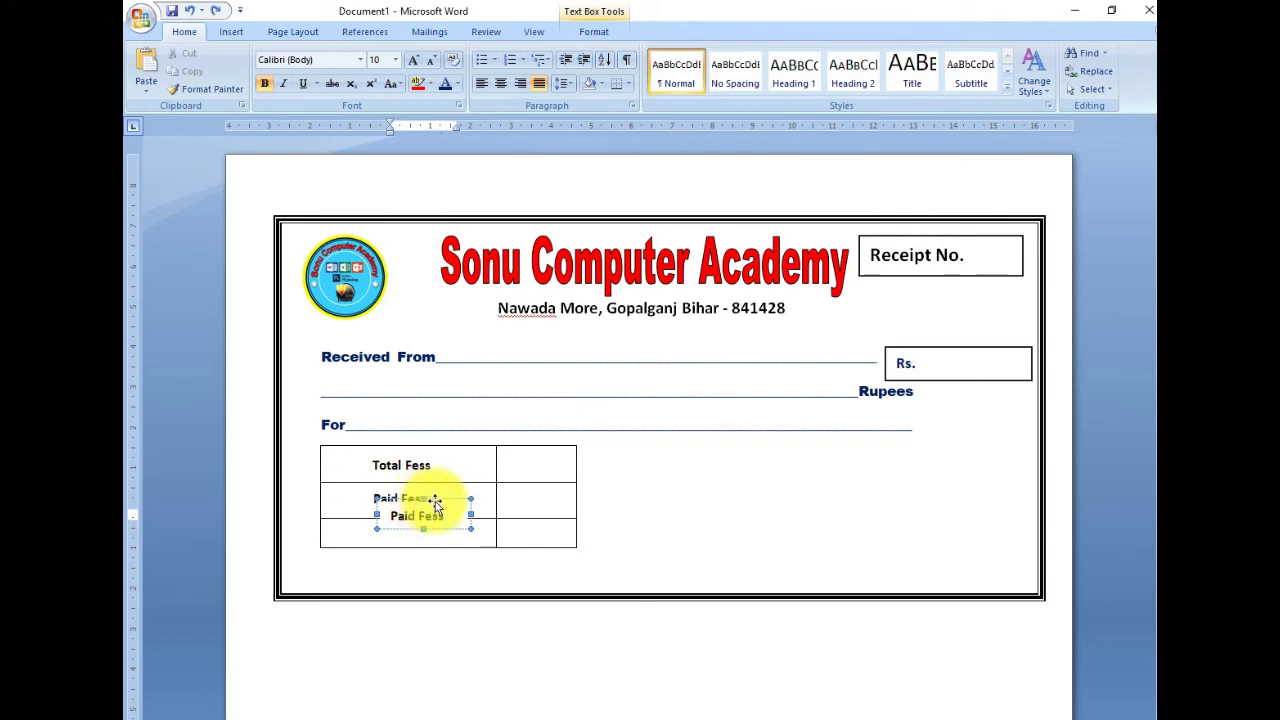
pyautogui.moveTo(438, 500); pyautogui.dragTo(431, 517)
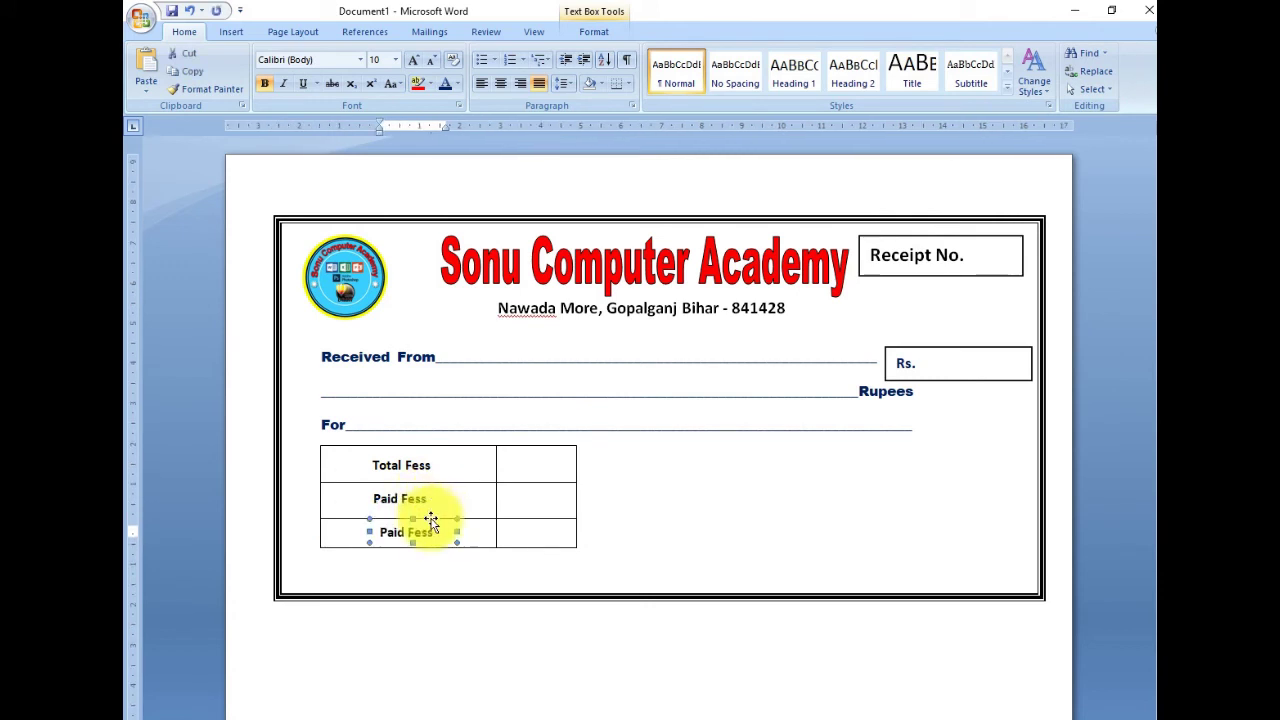
pyautogui.click(433, 565)
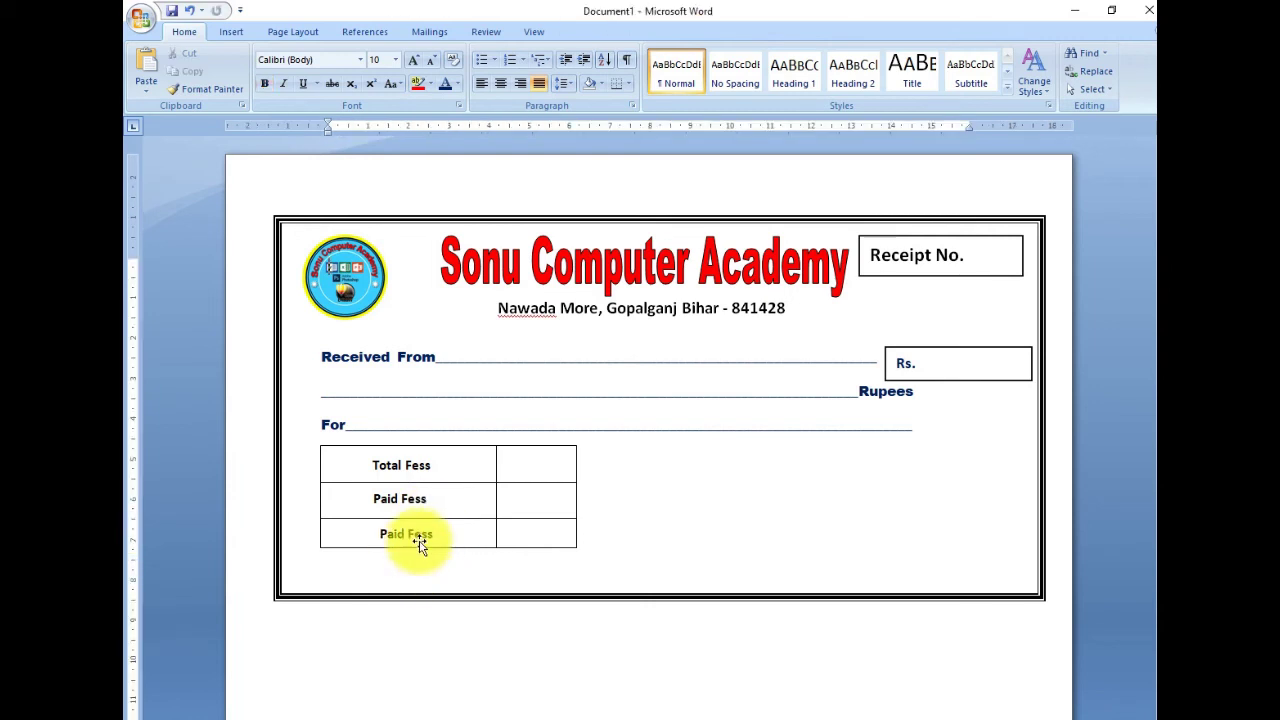
pyautogui.click(405, 534)
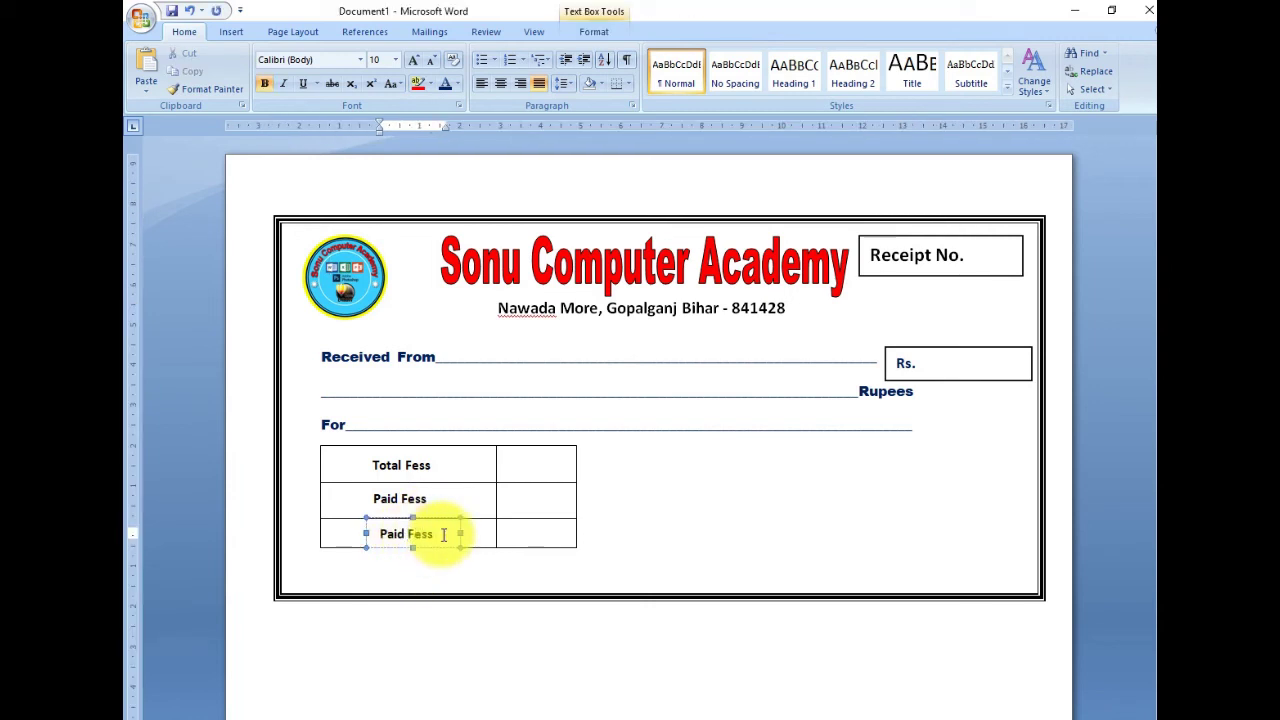
pyautogui.press('BackSpace')
pyautogui.press('BackSpace')
pyautogui.press('BackSpace')
pyautogui.write('Balance')
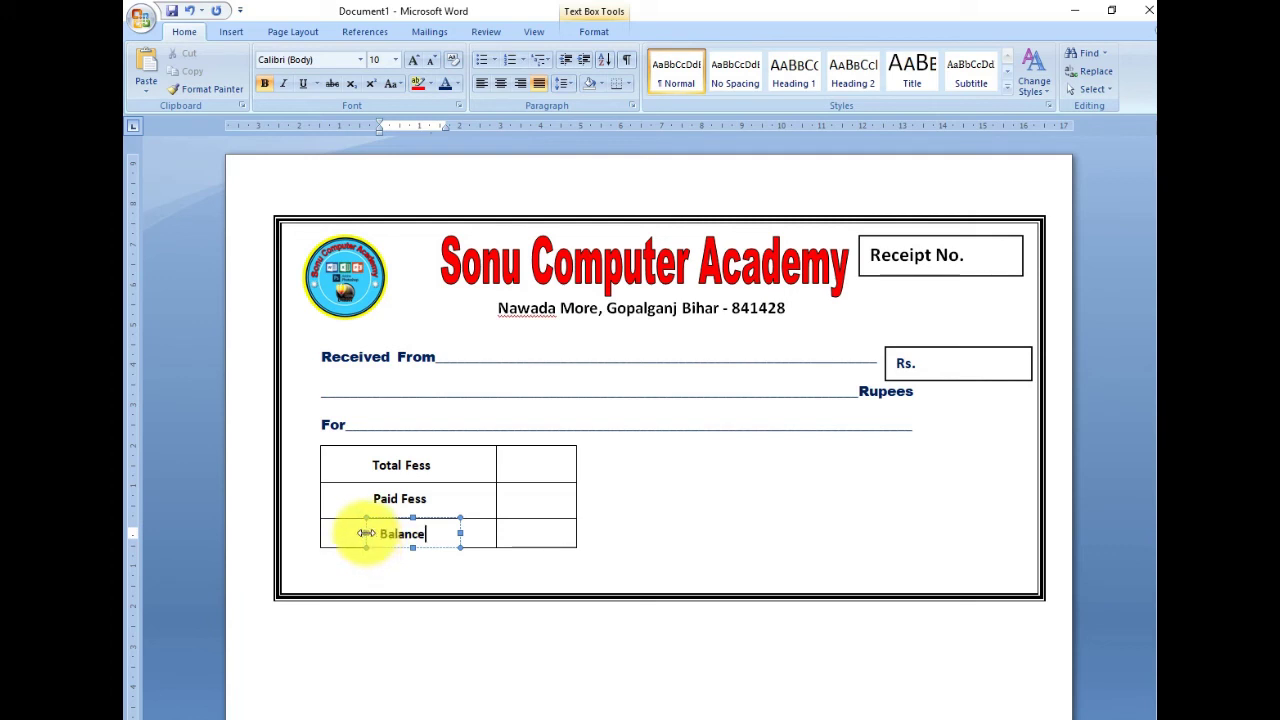
pyautogui.moveTo(366, 534); pyautogui.dragTo(343, 528)
pyautogui.write('Fess')
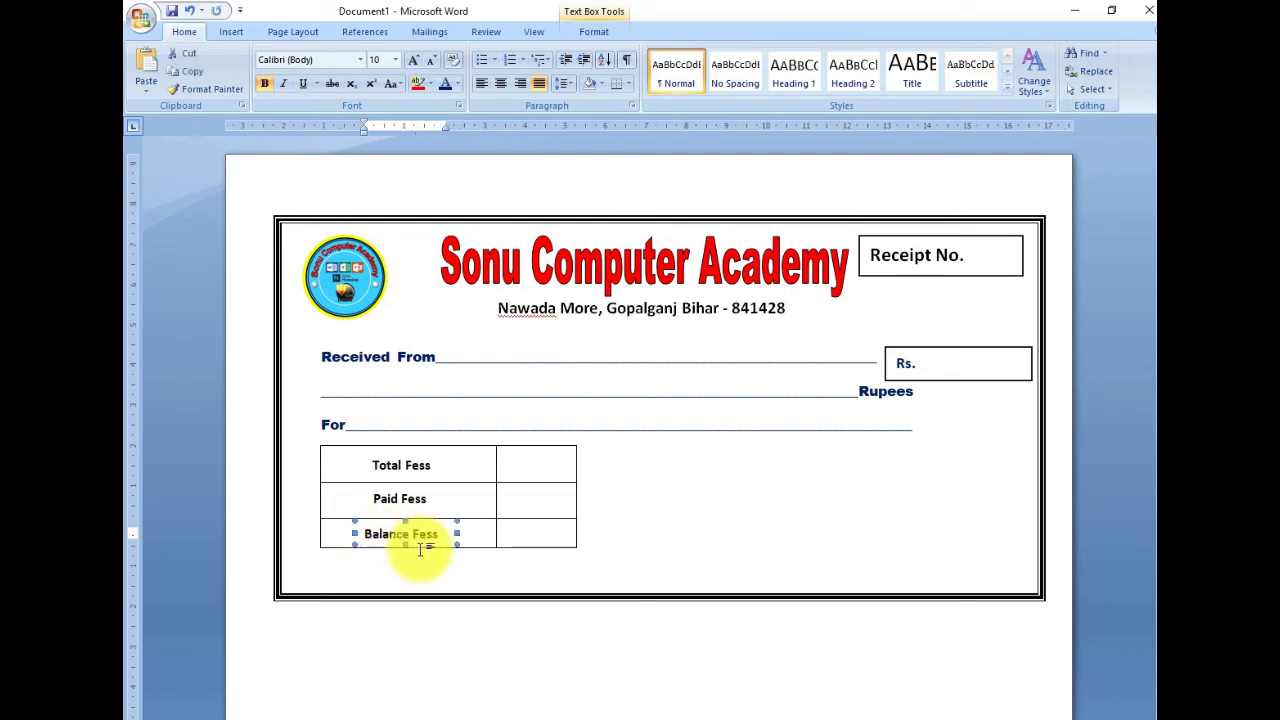
pyautogui.click(451, 562)
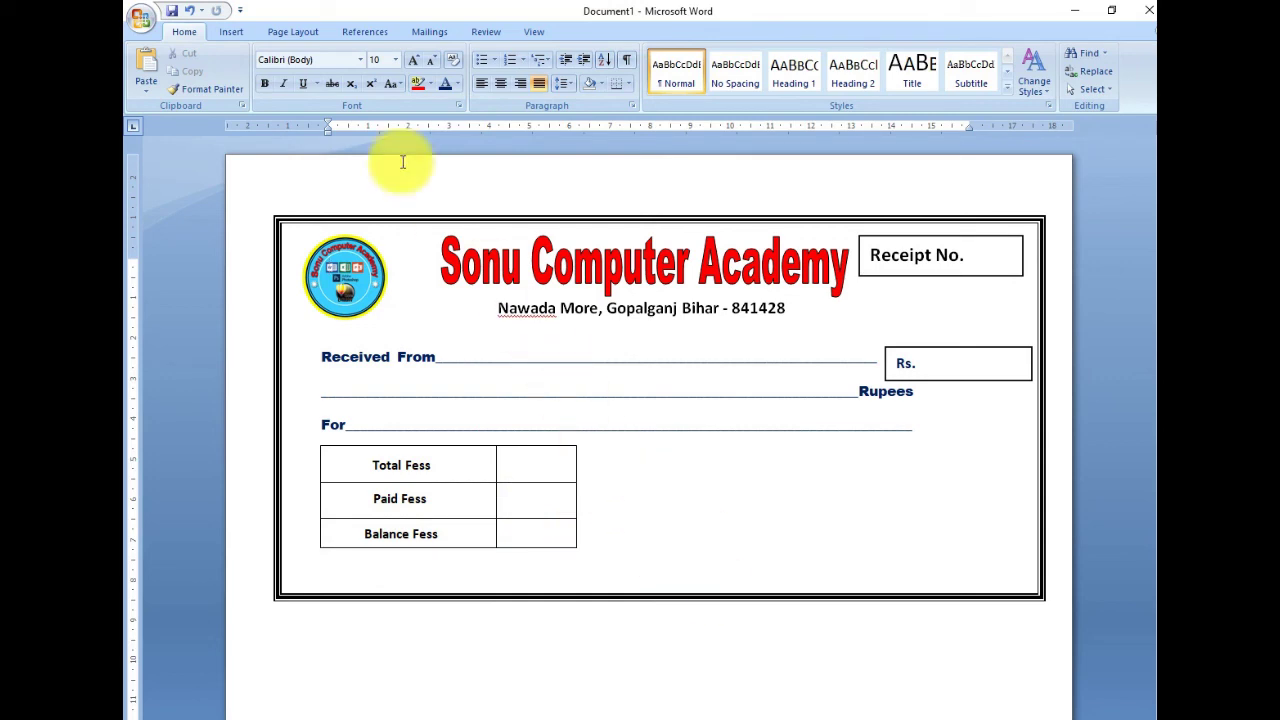
# Step: Draw a rectangle to the right of the fee table as a signature box
pyautogui.click(233, 32)
pyautogui.click(372, 80)
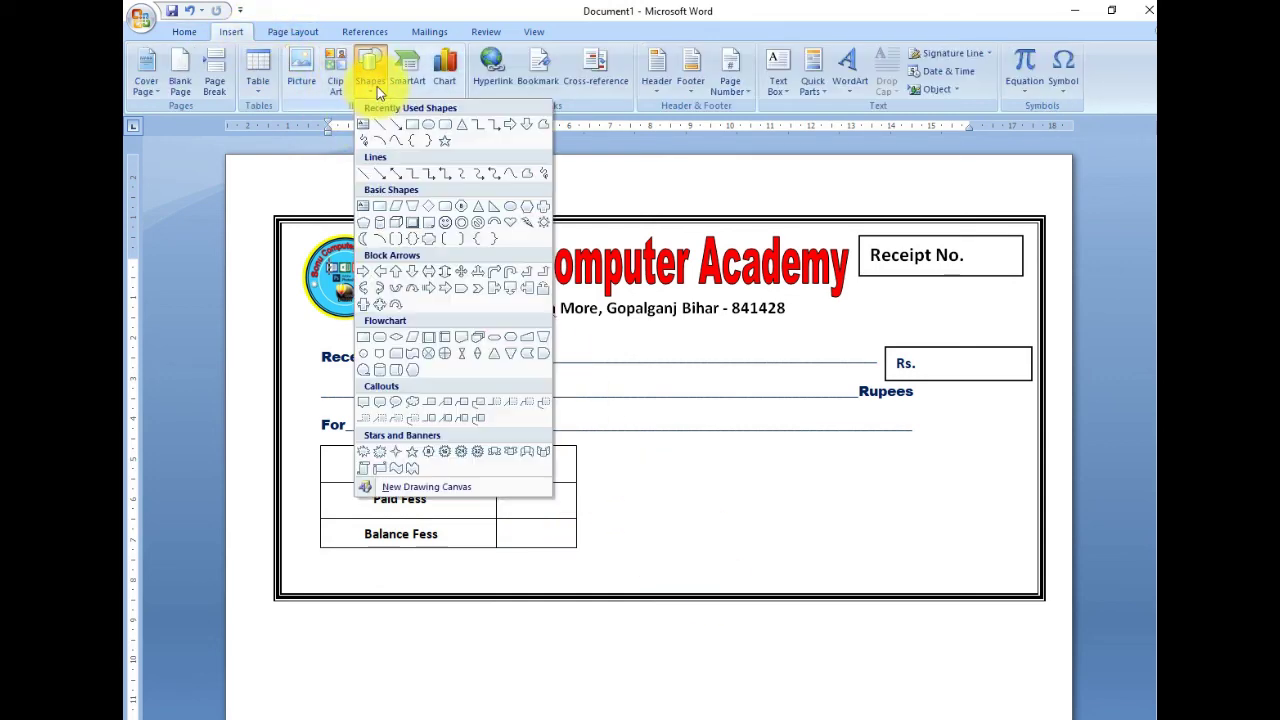
pyautogui.click(414, 127)
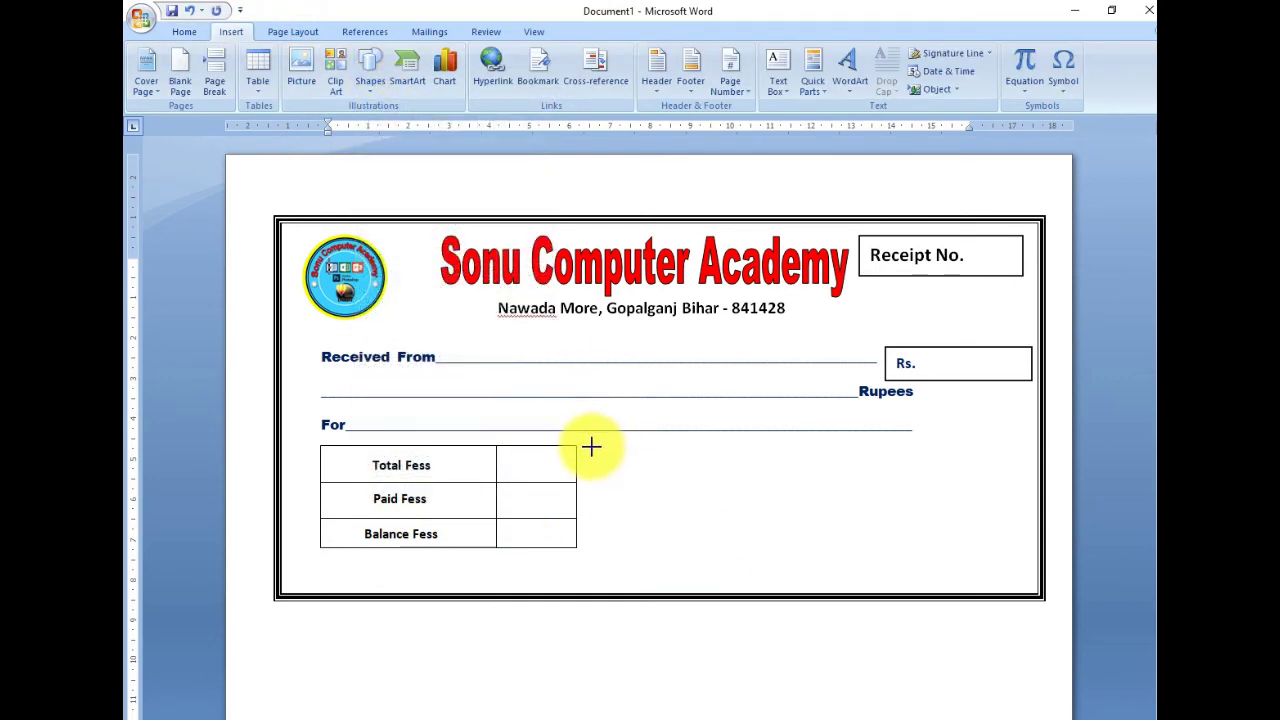
pyautogui.moveTo(592, 447); pyautogui.dragTo(797, 545)
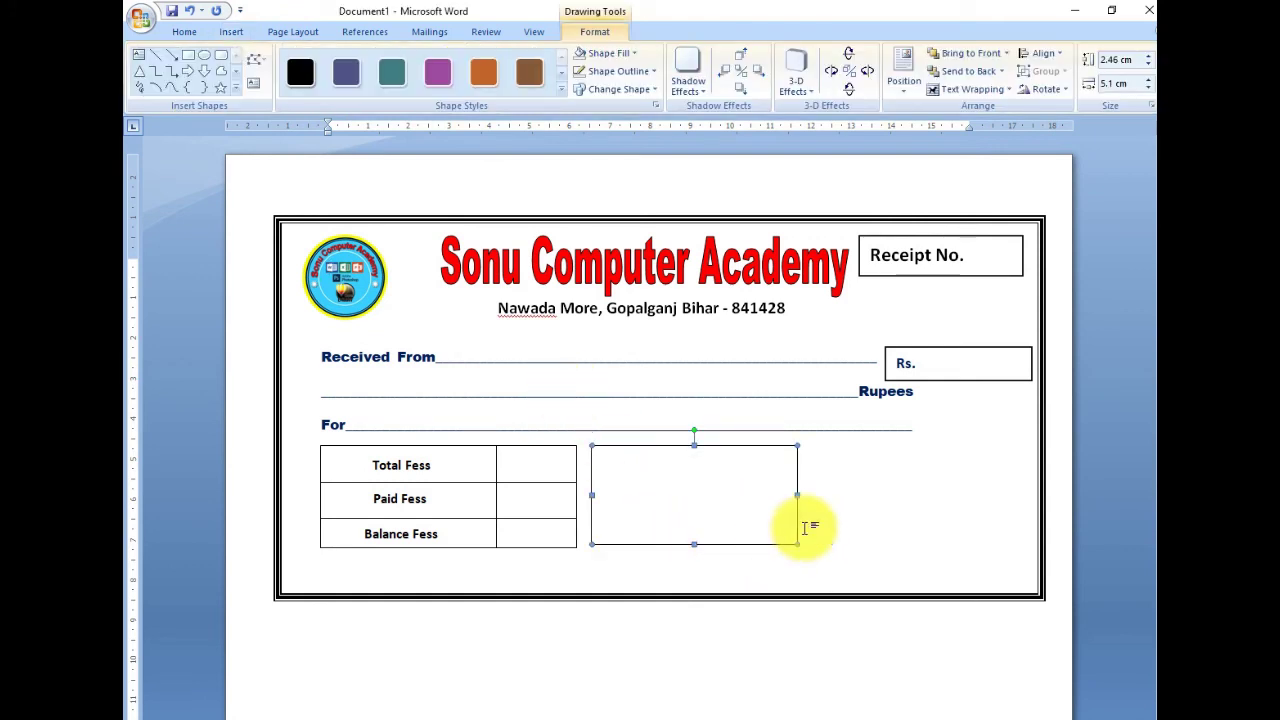
pyautogui.click(557, 312)
# Step: Draw a horizontal signature line across the inside of the new box
pyautogui.click(231, 31)
pyautogui.click(367, 77)
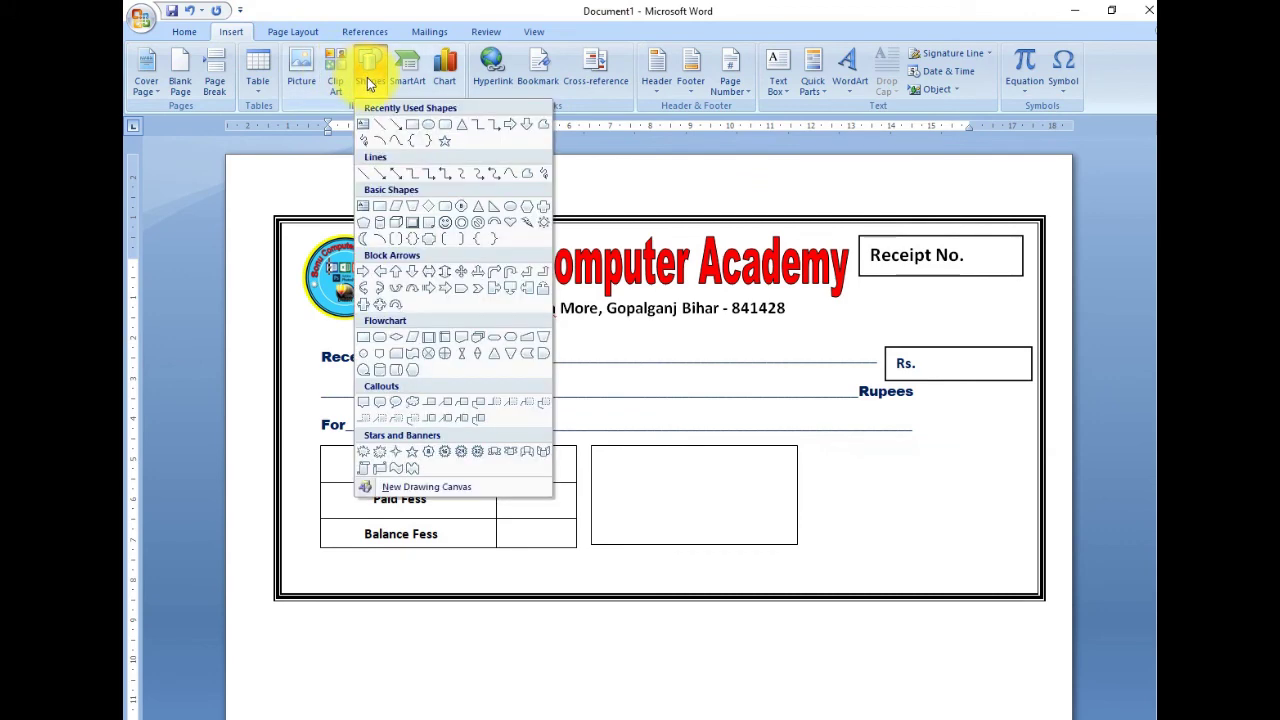
pyautogui.click(380, 126)
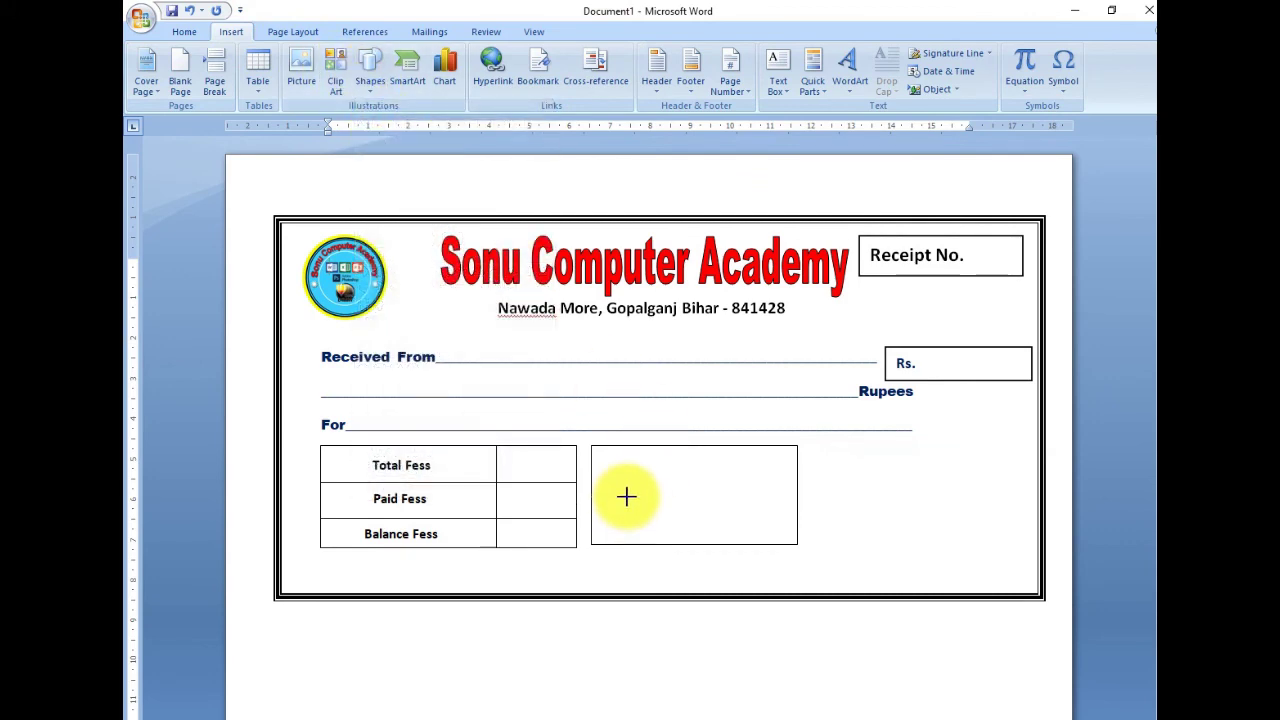
pyautogui.moveTo(624, 489); pyautogui.dragTo(772, 489)
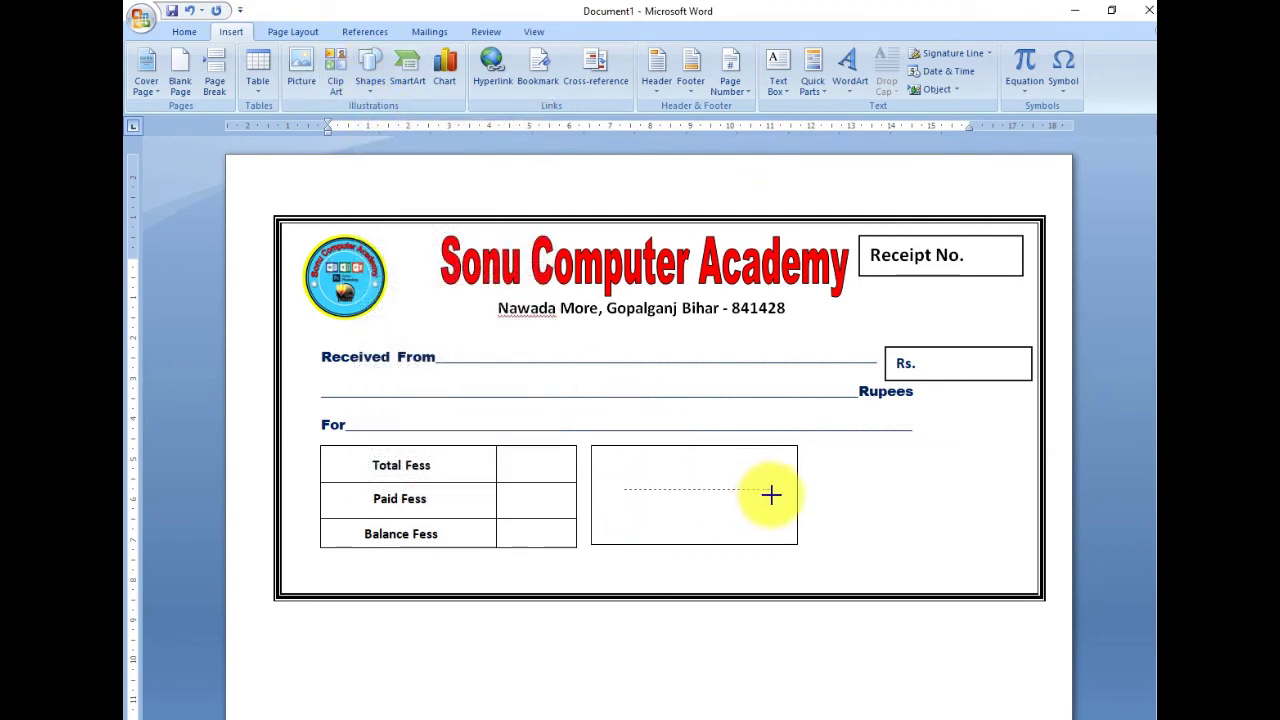
pyautogui.click(684, 514)
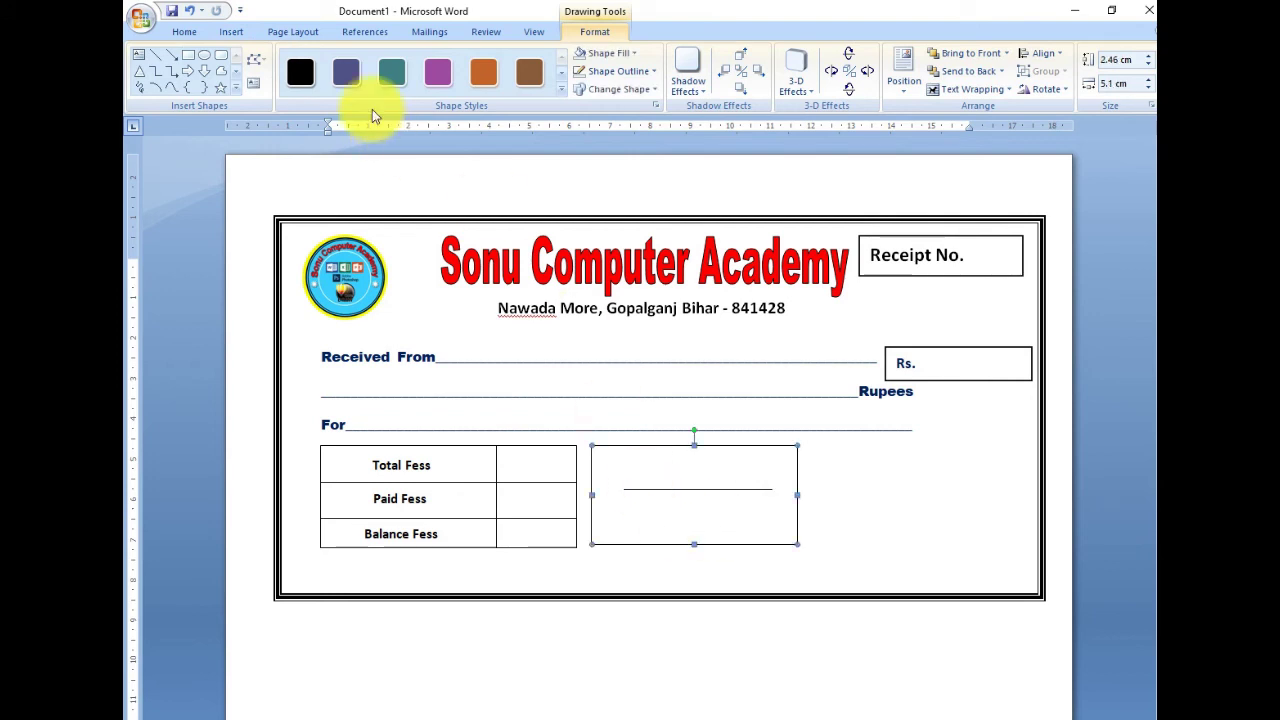
pyautogui.click(240, 32)
pyautogui.click(370, 70)
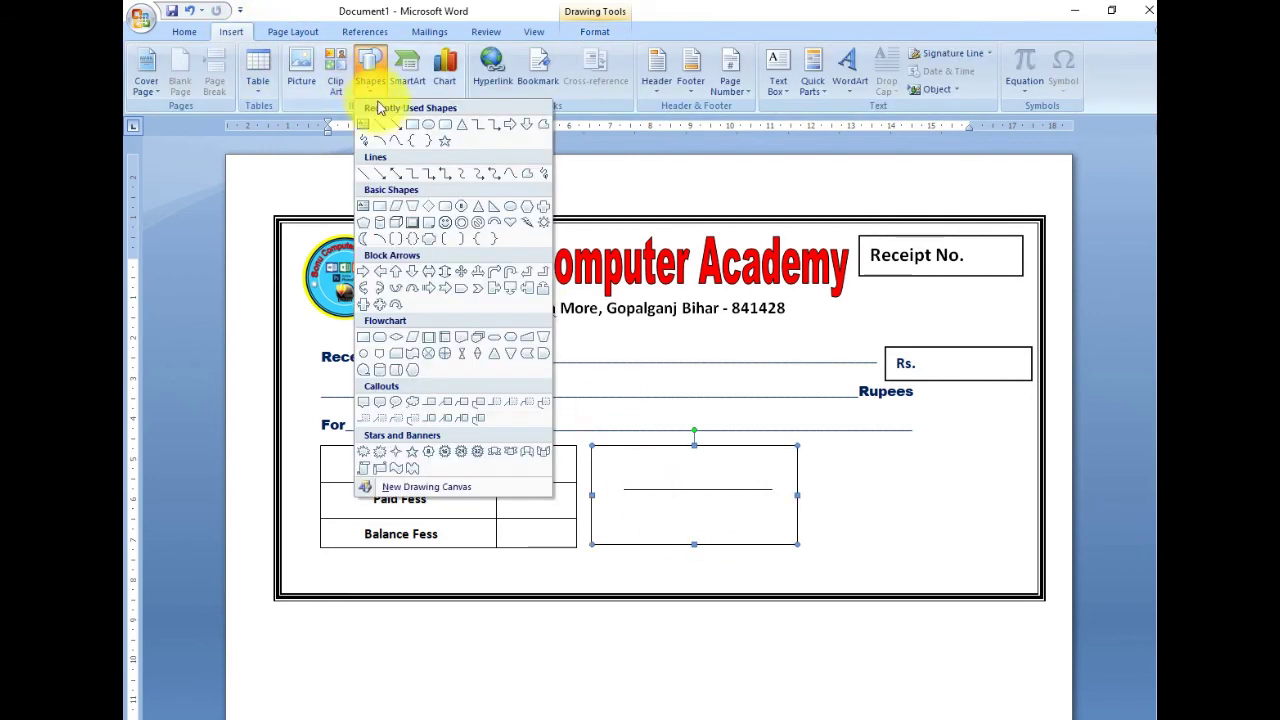
pyautogui.click(382, 138)
# Step: Add an 'Incharge Sign' text box below the signature line and remove its outline
pyautogui.moveTo(618, 500); pyautogui.dragTo(781, 532)
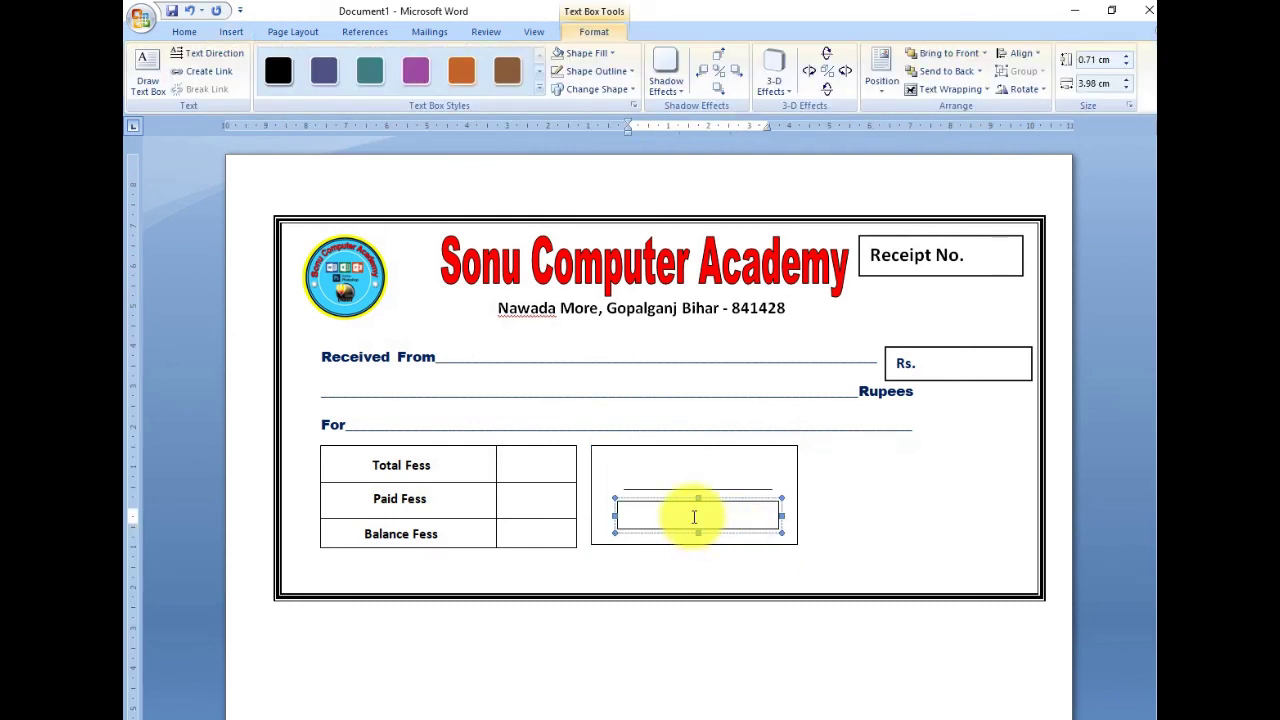
pyautogui.write('Fa')
pyautogui.press('BackSpace')
pyautogui.write('Incharge Sign')
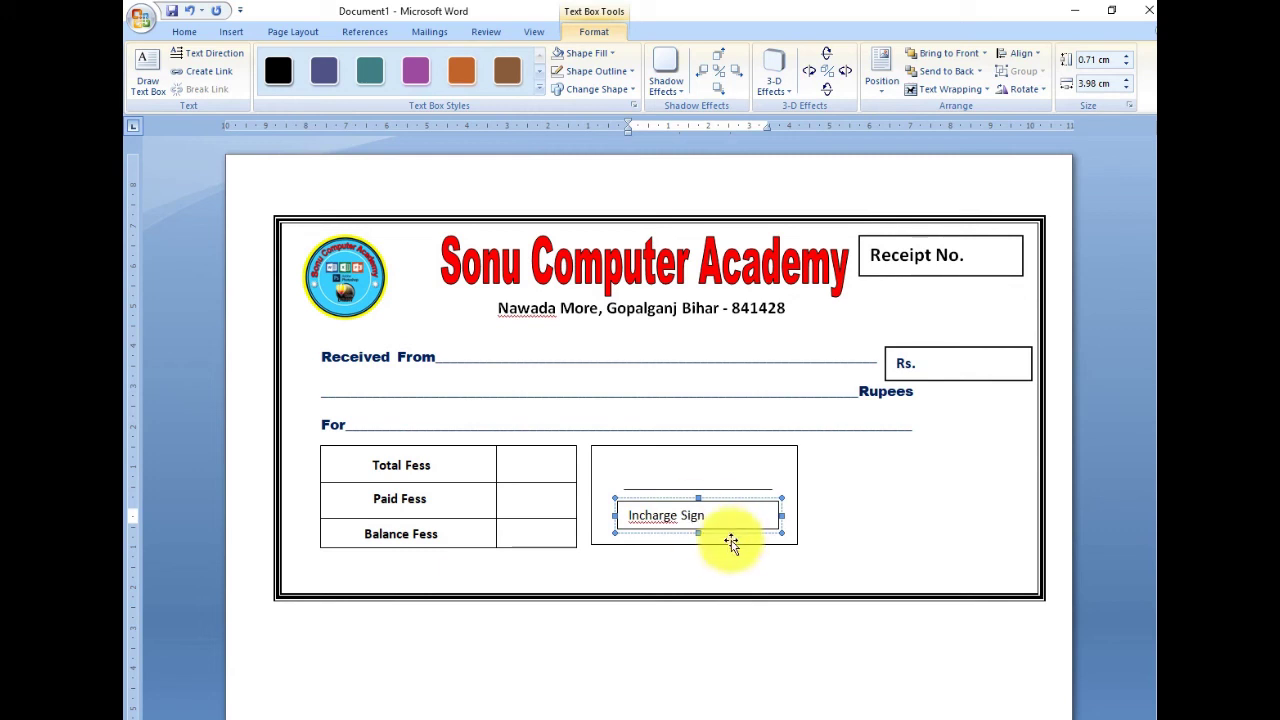
pyautogui.click(595, 71)
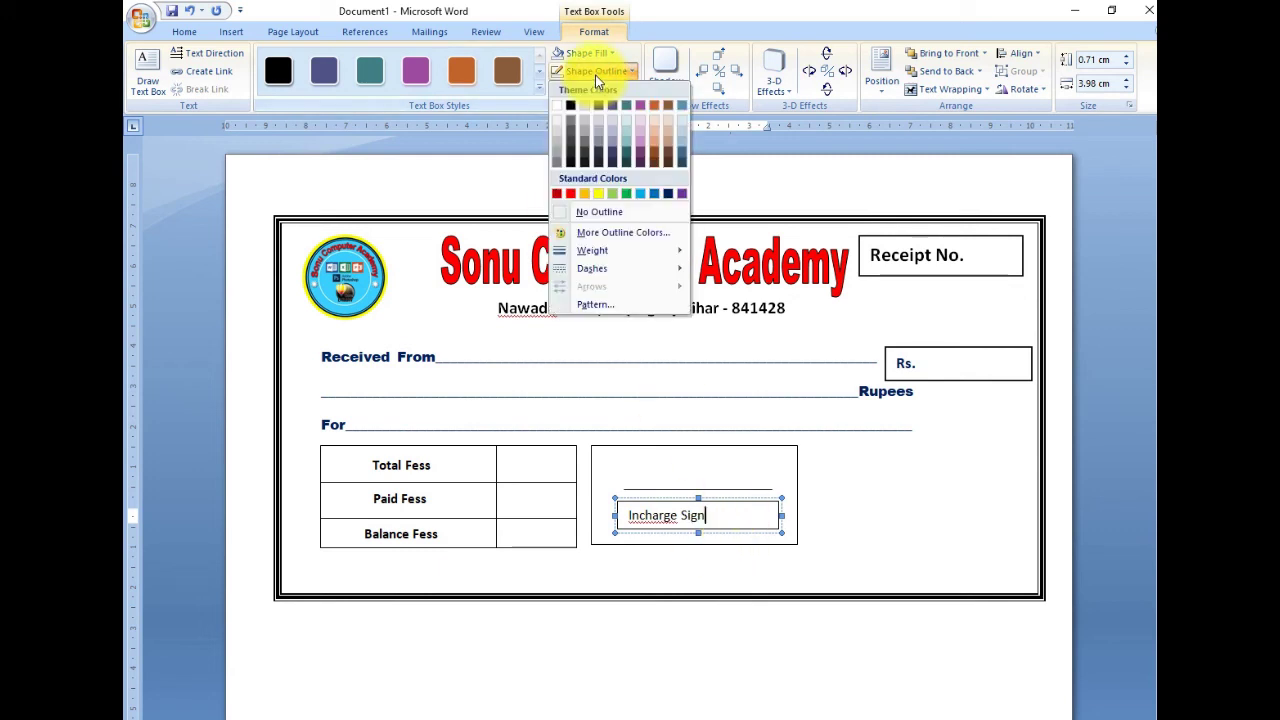
pyautogui.click(602, 215)
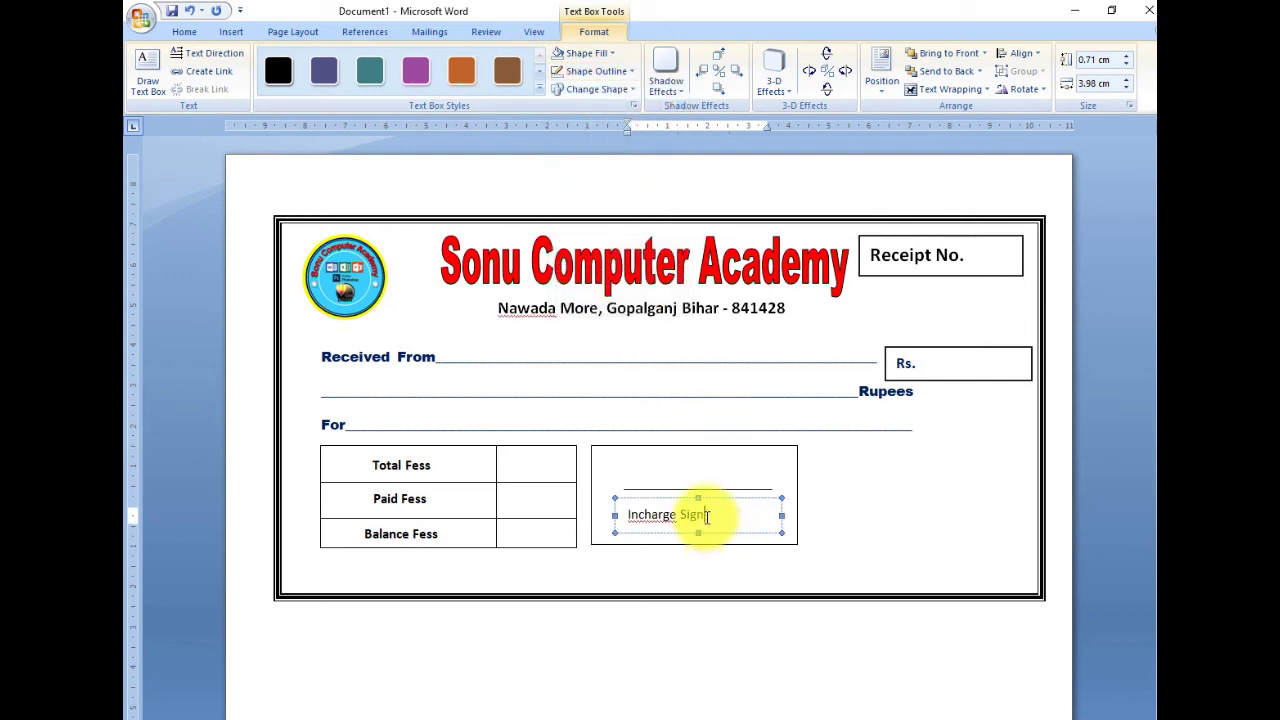
# Step: Make the Incharge Sign text bold and ignore the spelling flag on 'Incharge'
pyautogui.moveTo(694, 517); pyautogui.dragTo(583, 463)
pyautogui.click(731, 523)
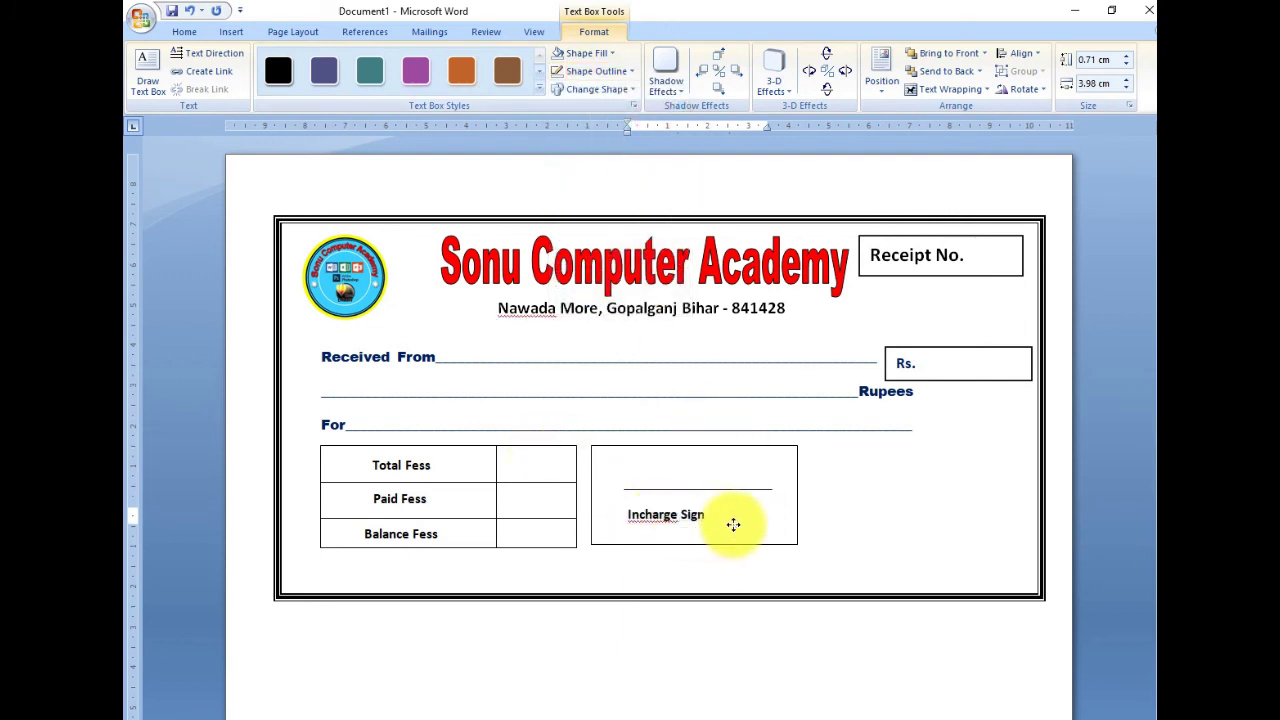
pyautogui.doubleClick(660, 511)
pyautogui.rightClick(657, 515)
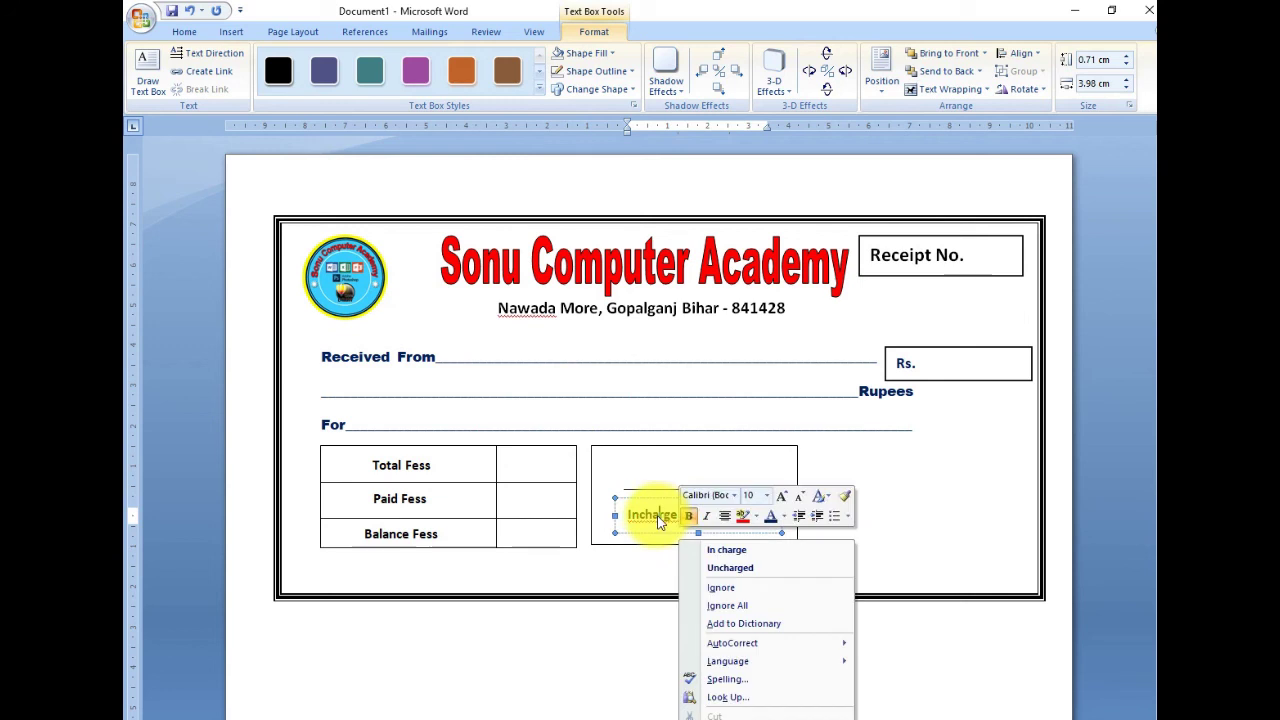
pyautogui.click(735, 606)
pyautogui.click(711, 523)
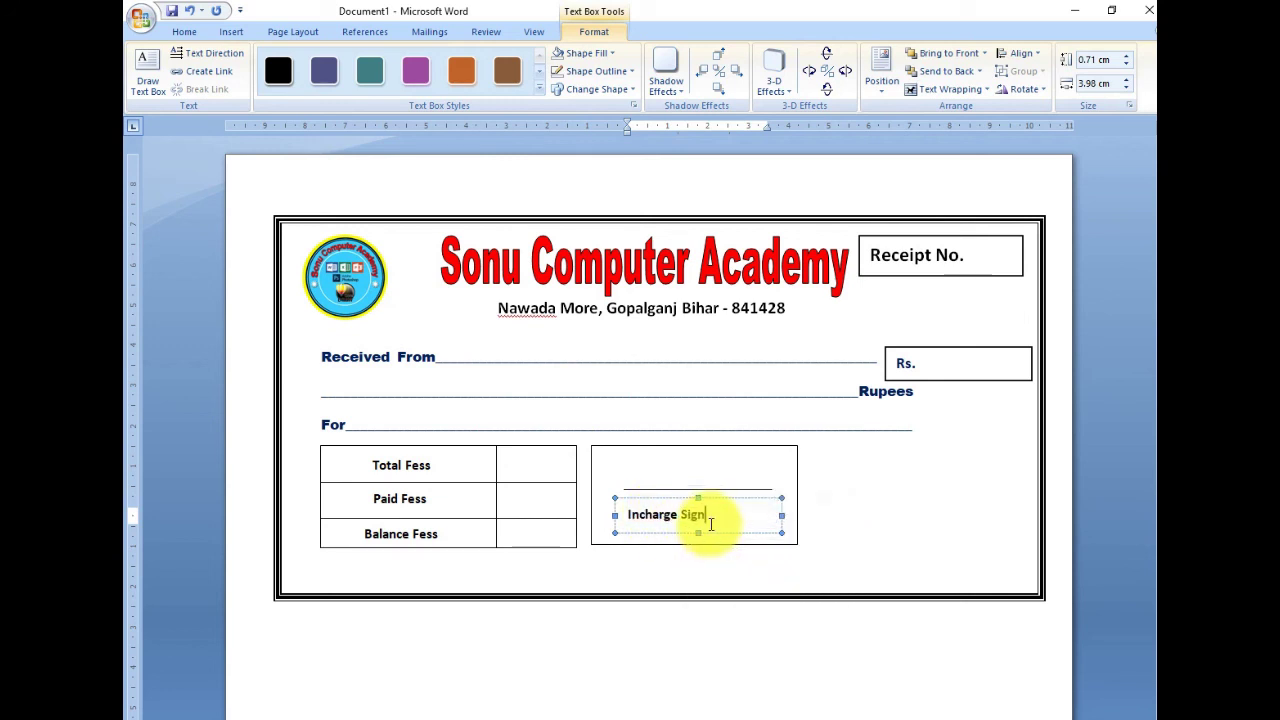
# Step: Narrow the label box to 2.86 cm and nudge it to centre under the line
pyautogui.click(718, 500)
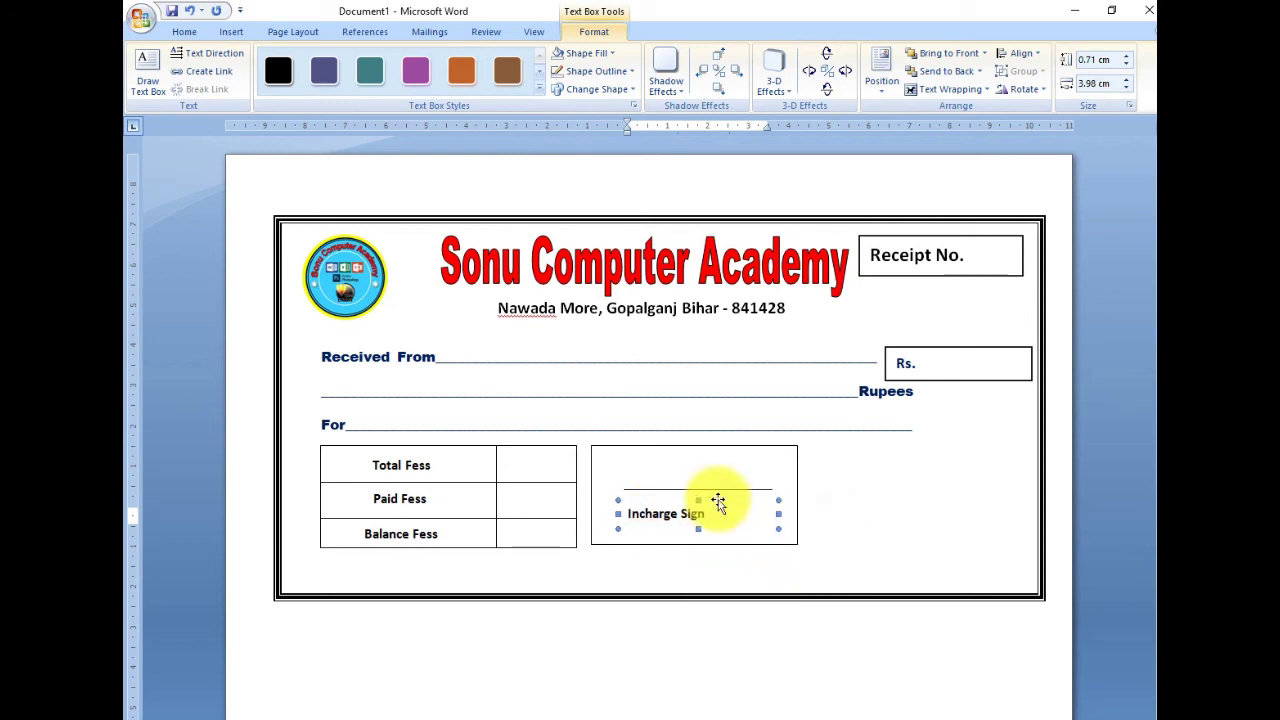
pyautogui.press('Up')
pyautogui.press('Right')
pyautogui.press('Right')
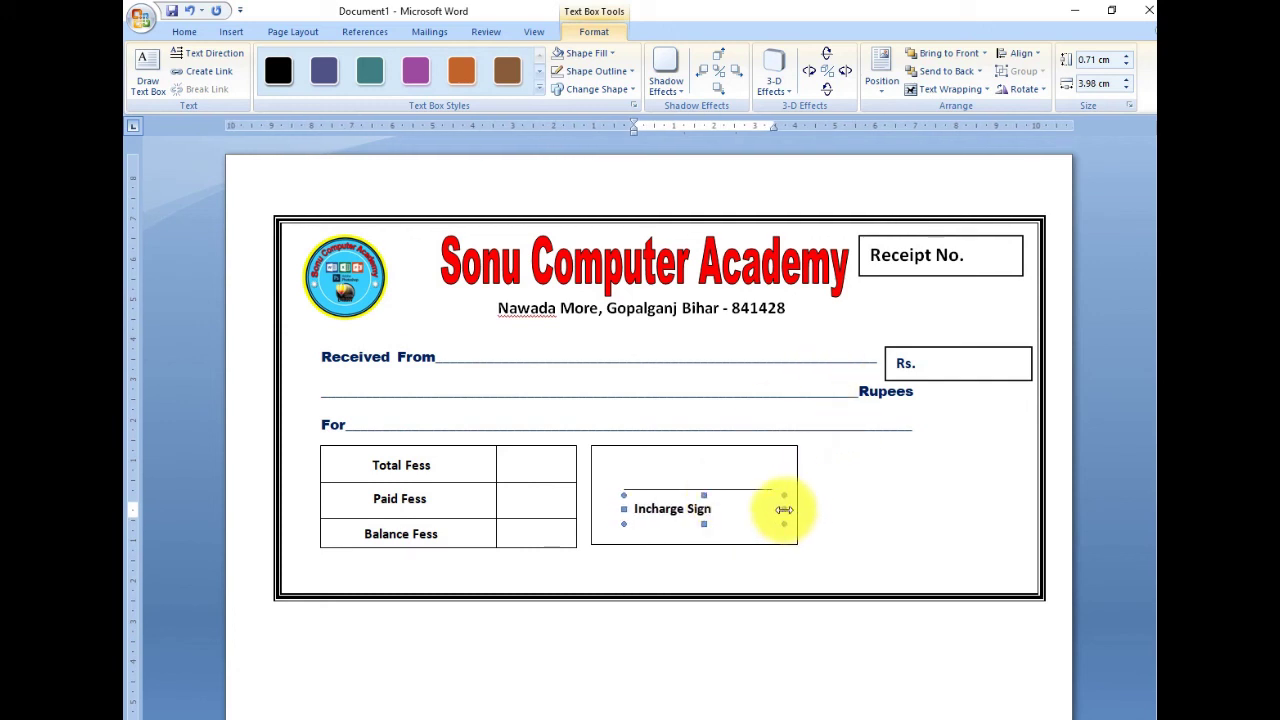
pyautogui.moveTo(784, 509); pyautogui.dragTo(740, 509)
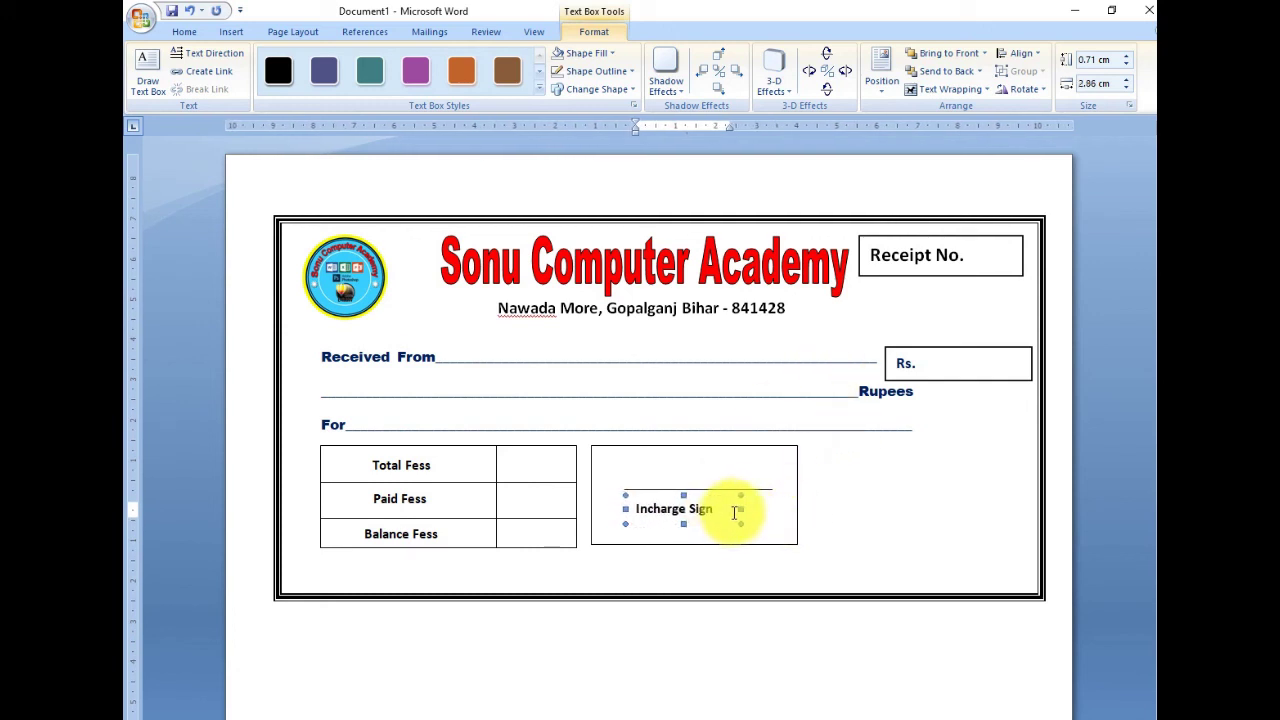
pyautogui.press('Right')
pyautogui.press('Right')
pyautogui.press('Right')
pyautogui.press('Right')
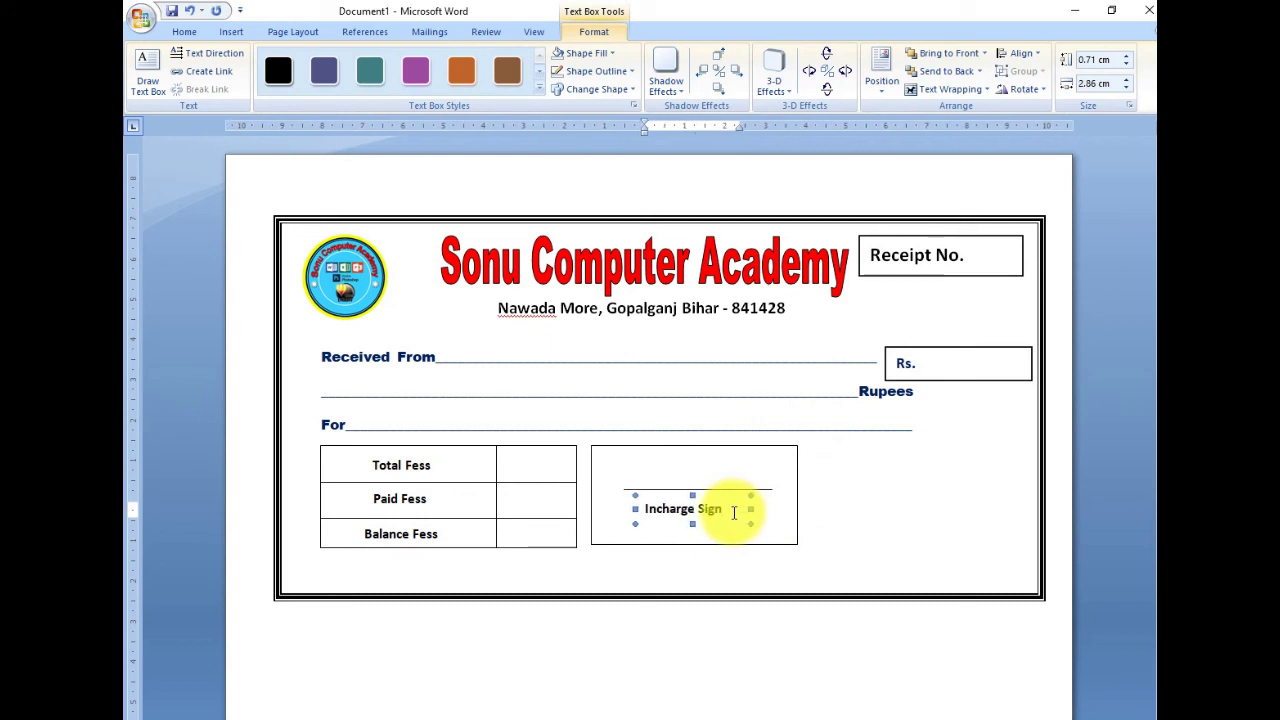
pyautogui.press('Right')
pyautogui.press('Right')
pyautogui.press('Right')
pyautogui.press('Right')
pyautogui.press('Right')
pyautogui.press('Right')
pyautogui.press('Right')
pyautogui.press('Right')
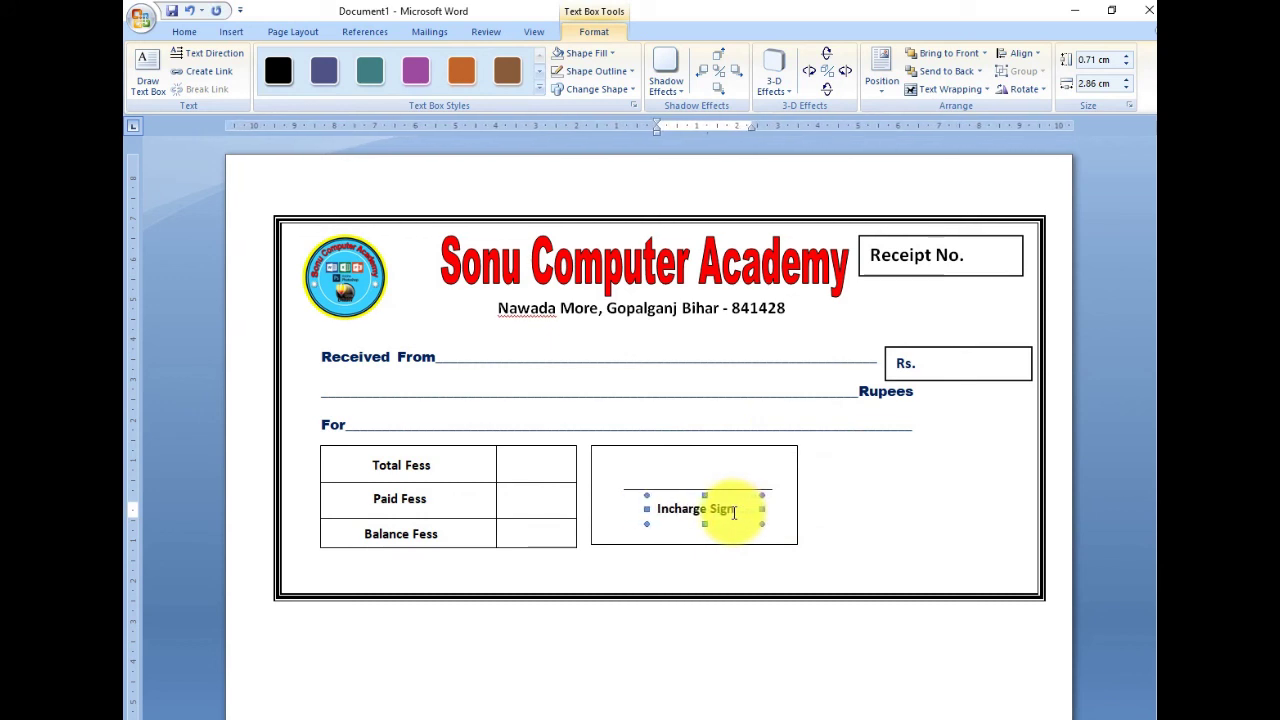
pyautogui.click(880, 511)
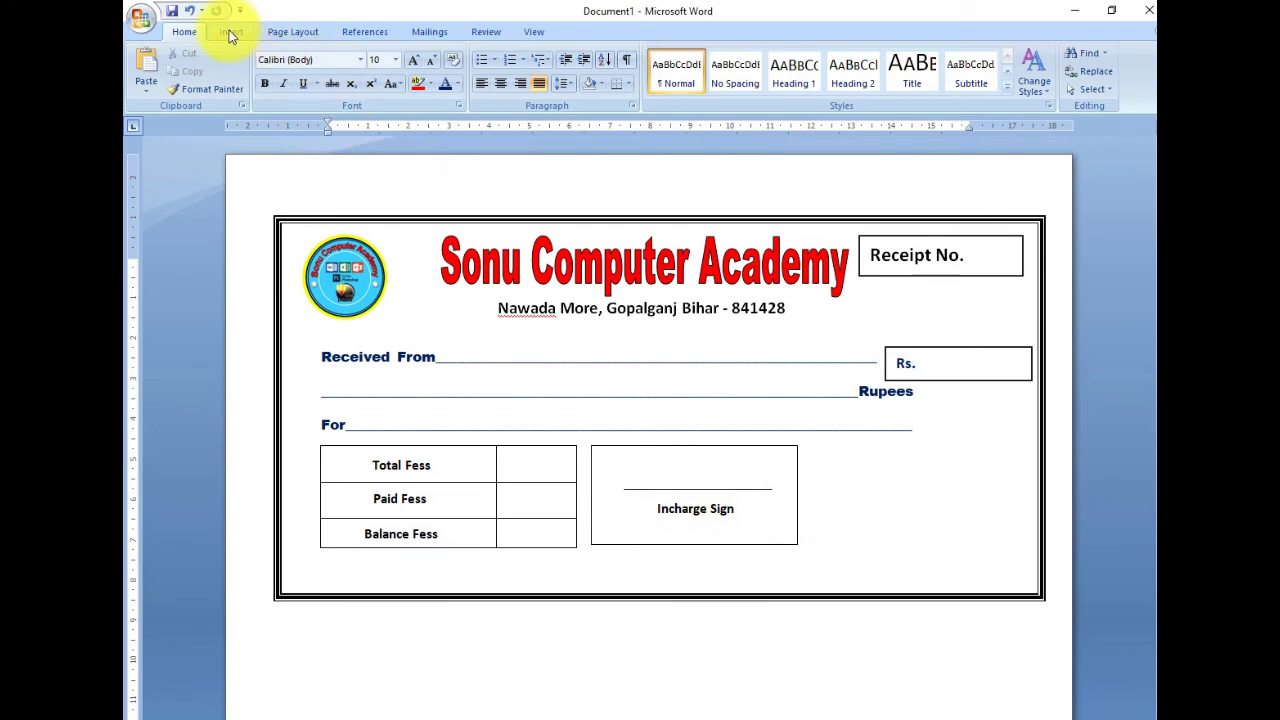
# Step: Draw a third rectangle to the right of the Incharge Sign box
pyautogui.click(231, 32)
pyautogui.click(374, 80)
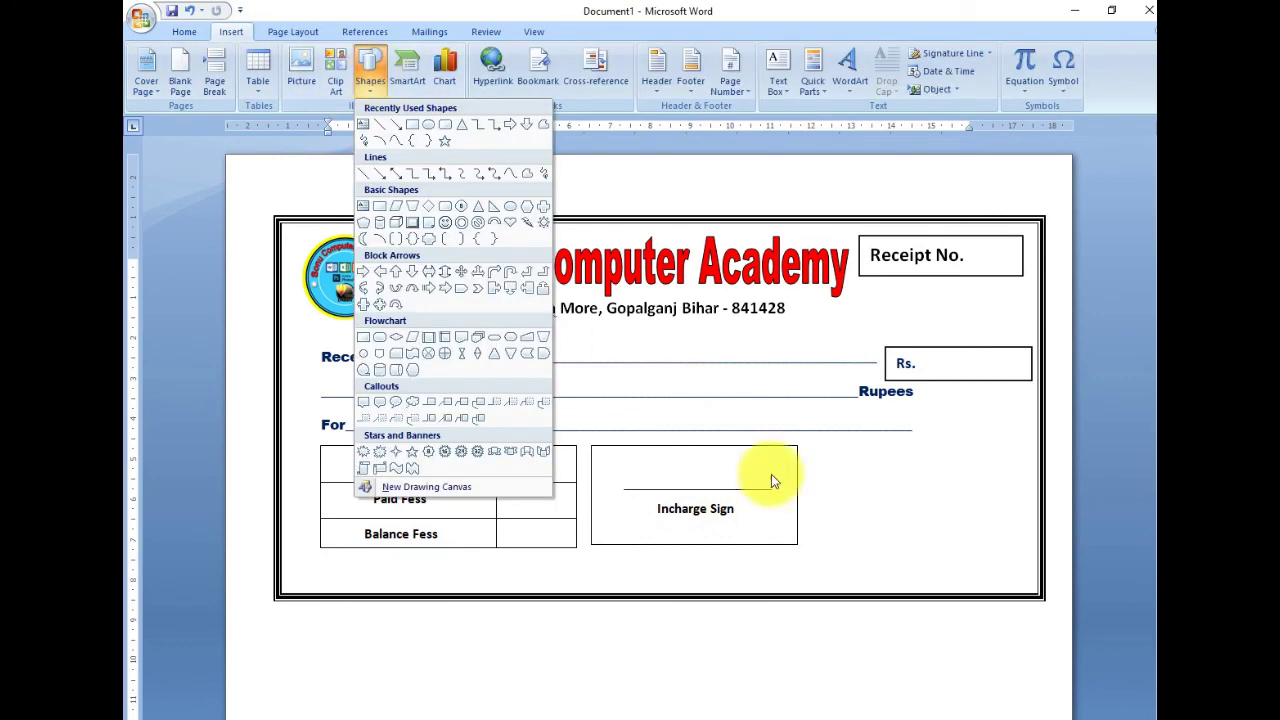
pyautogui.click(405, 131)
pyautogui.moveTo(817, 446); pyautogui.dragTo(1013, 544)
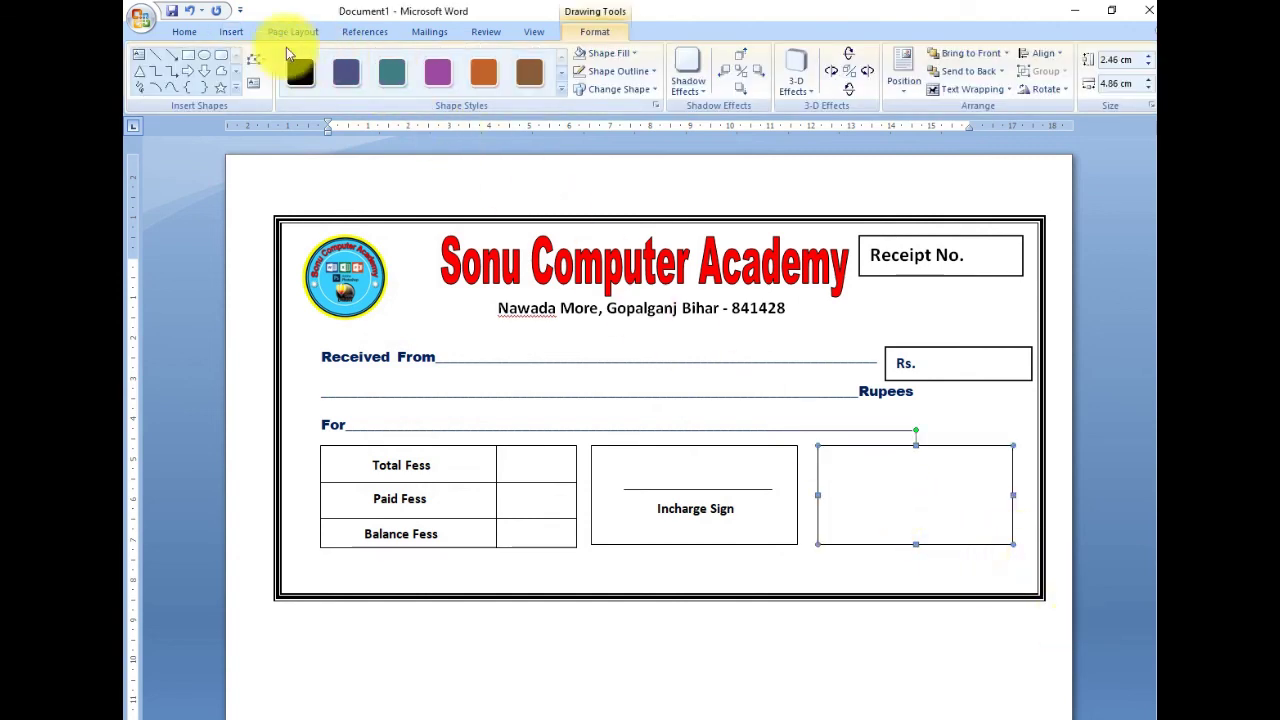
# Step: Draw a horizontal signature line across the inside of the third box
pyautogui.click(231, 31)
pyautogui.click(369, 70)
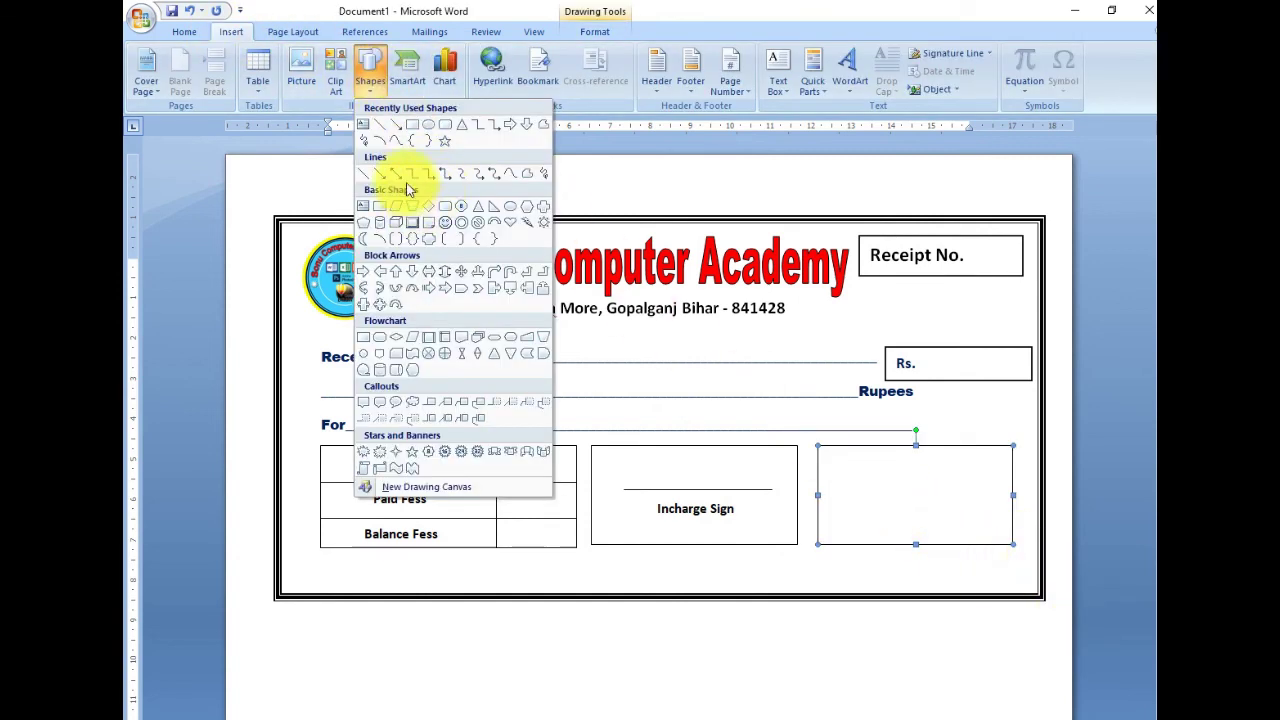
pyautogui.click(379, 125)
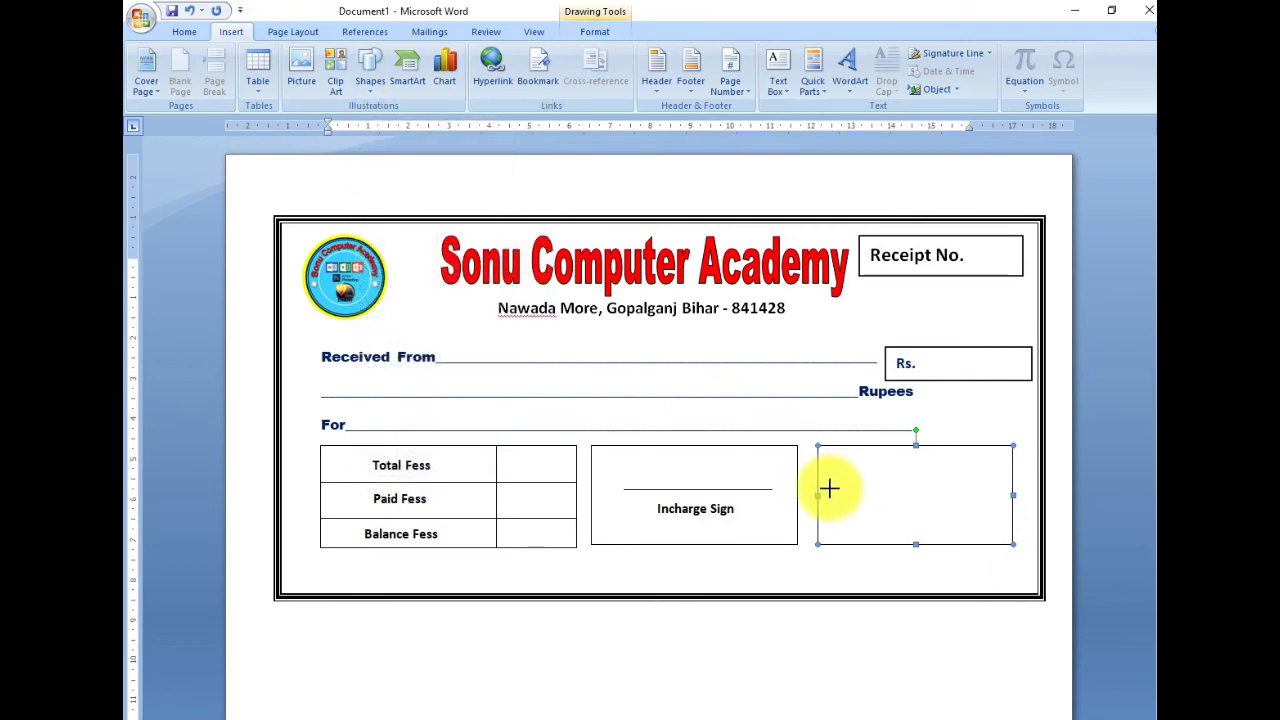
pyautogui.moveTo(830, 488); pyautogui.dragTo(997, 490)
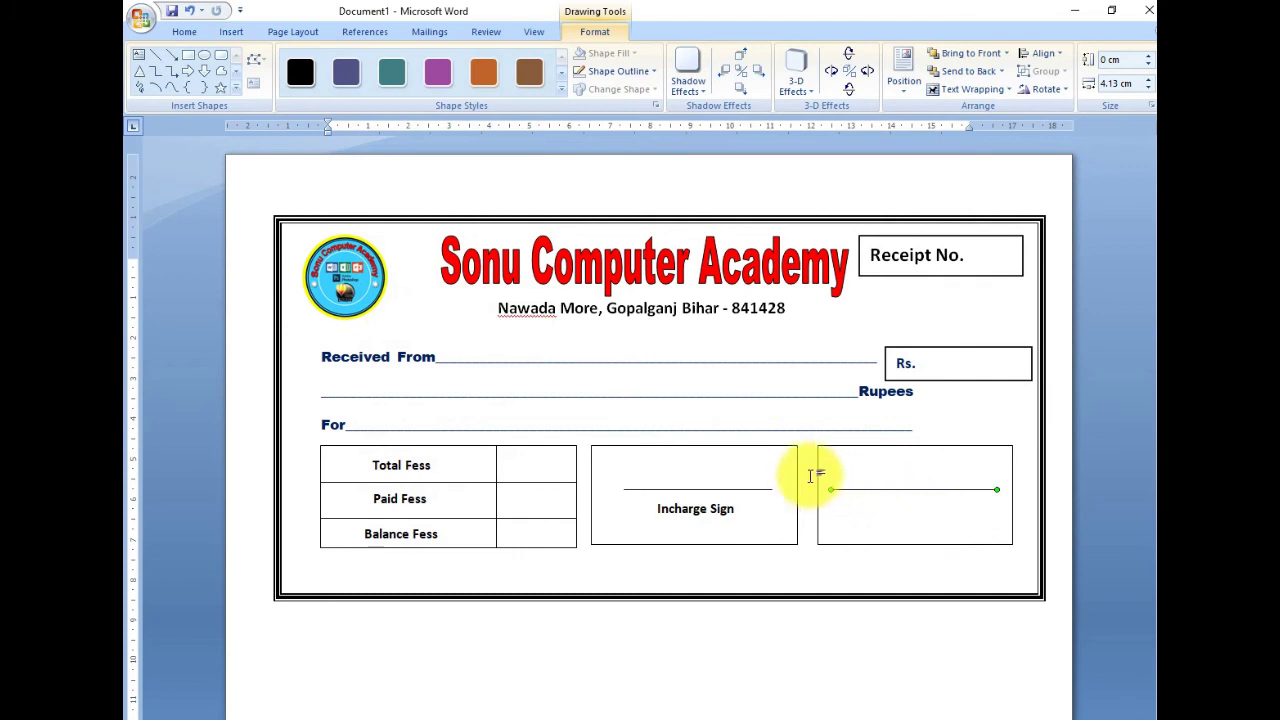
pyautogui.click(763, 553)
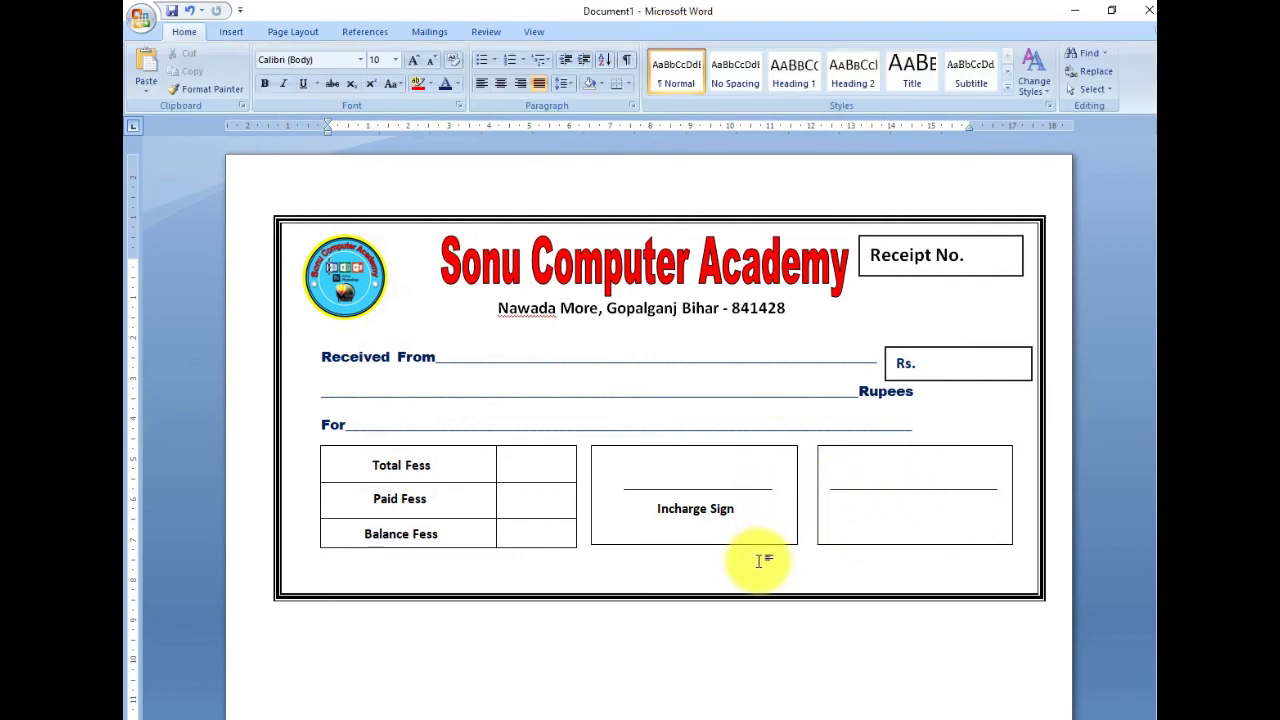
# Step: Copy the Incharge Sign label into the right box and change its text to 'Student Sign'
pyautogui.click(680, 510)
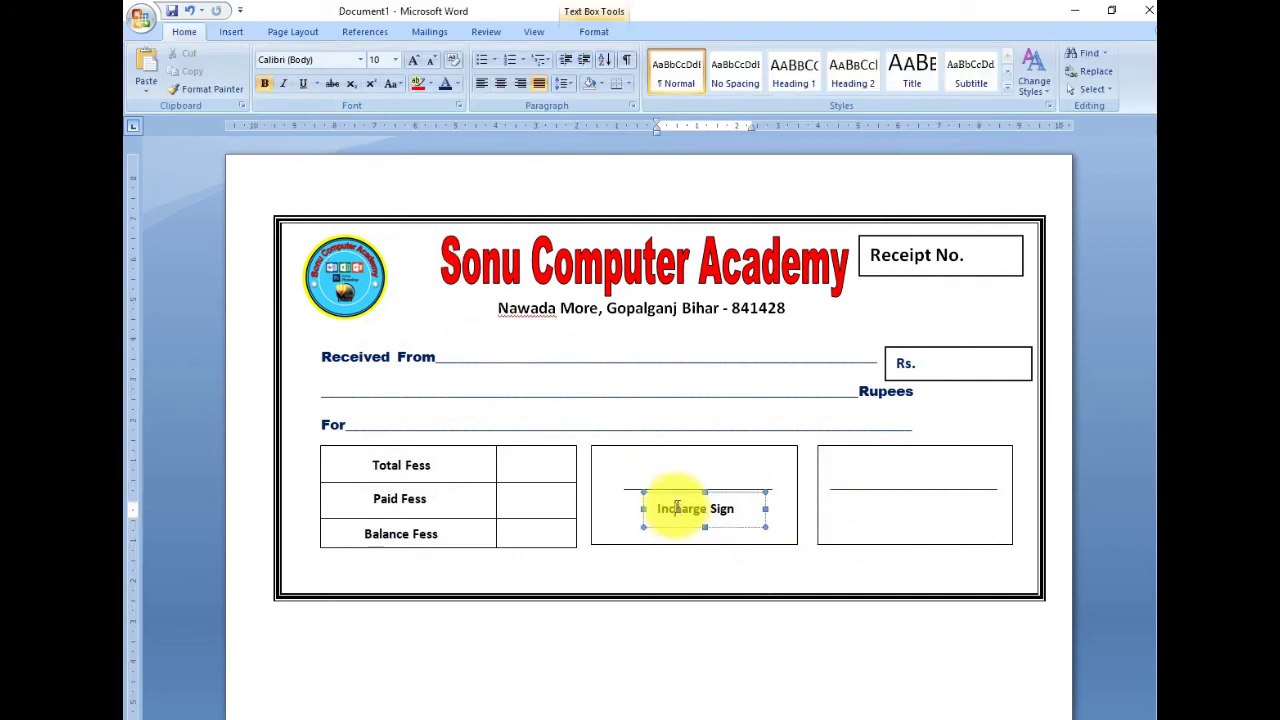
pyautogui.moveTo(676, 498)
pyautogui.mouseDown()
pyautogui.moveTo(693, 515)
pyautogui.moveTo(914, 504)
pyautogui.mouseUp()
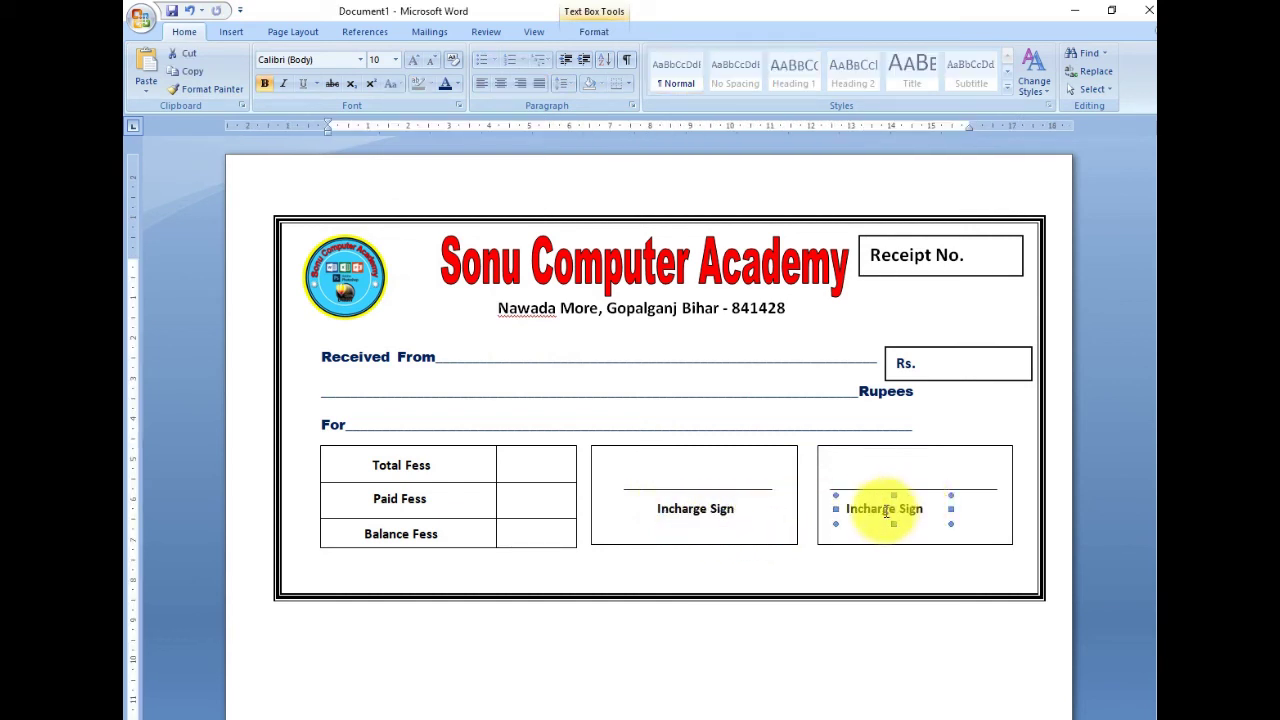
pyautogui.click(889, 520)
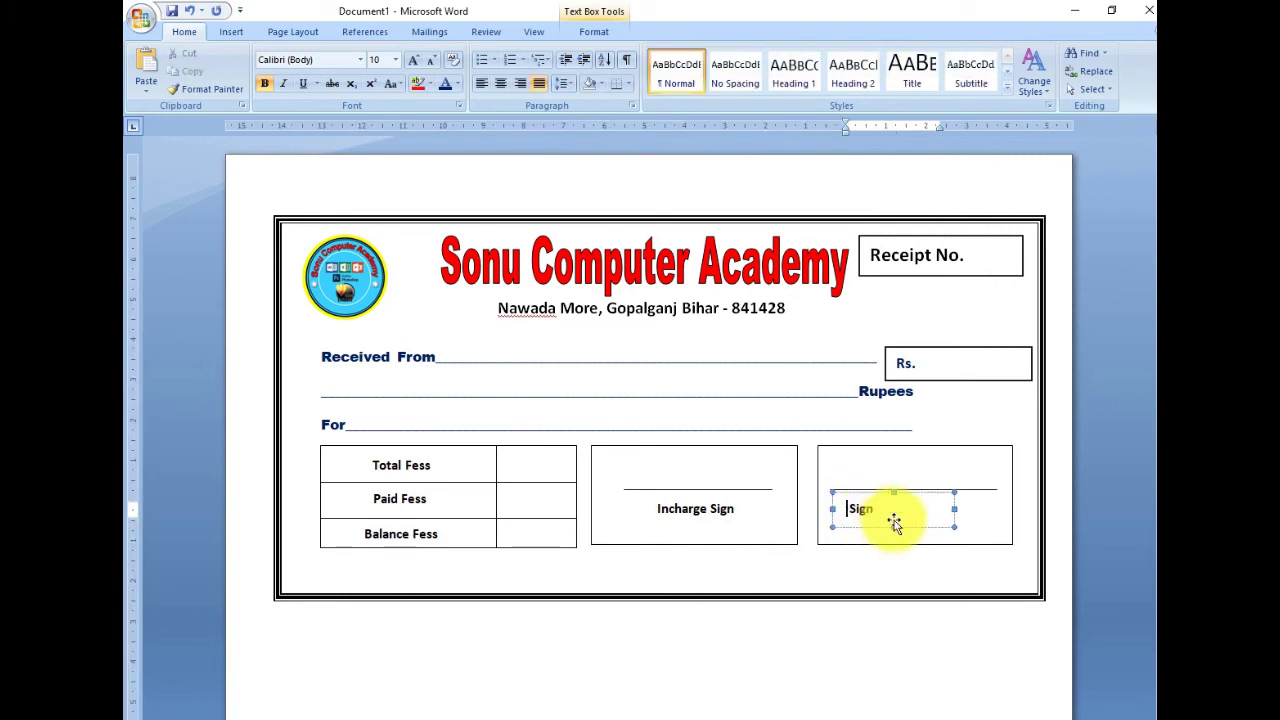
pyautogui.write('Sy')
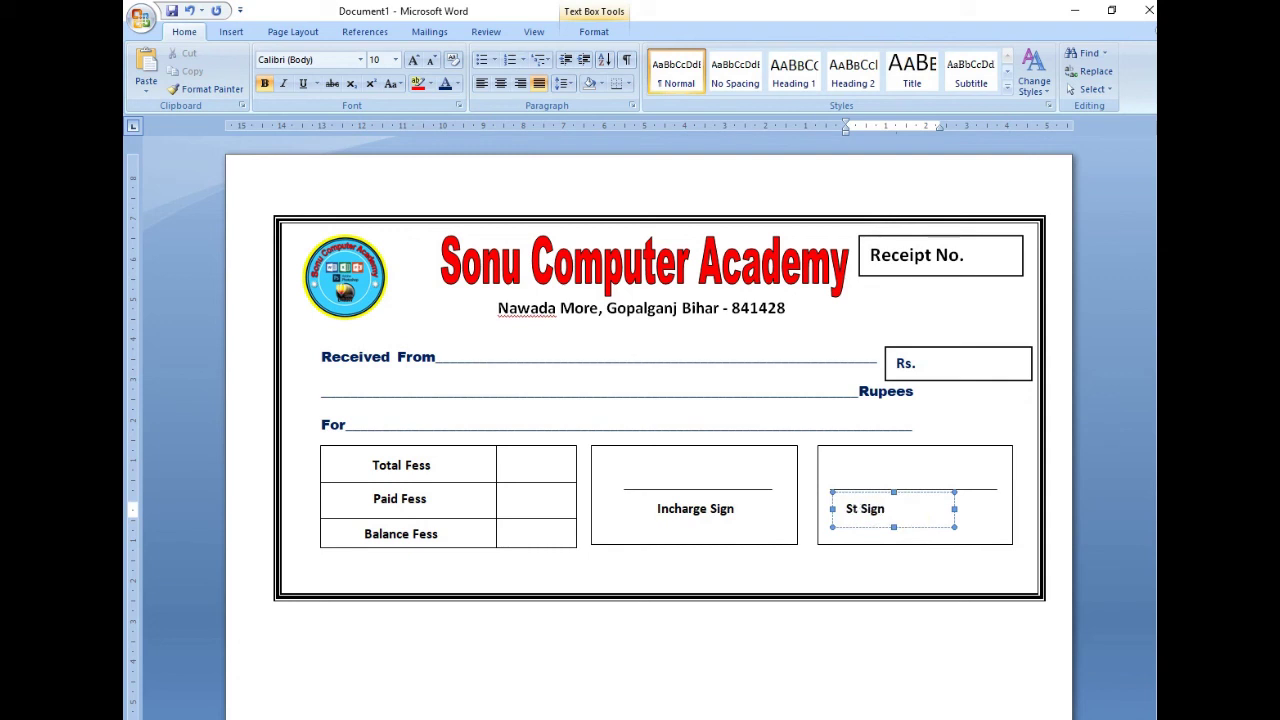
# Step: Nudge the Student Sign label right until it is centred under the line
pyautogui.click(930, 533)
pyautogui.hotkey('ctrl', 'Right')
pyautogui.hotkey('ctrl', 'Right')
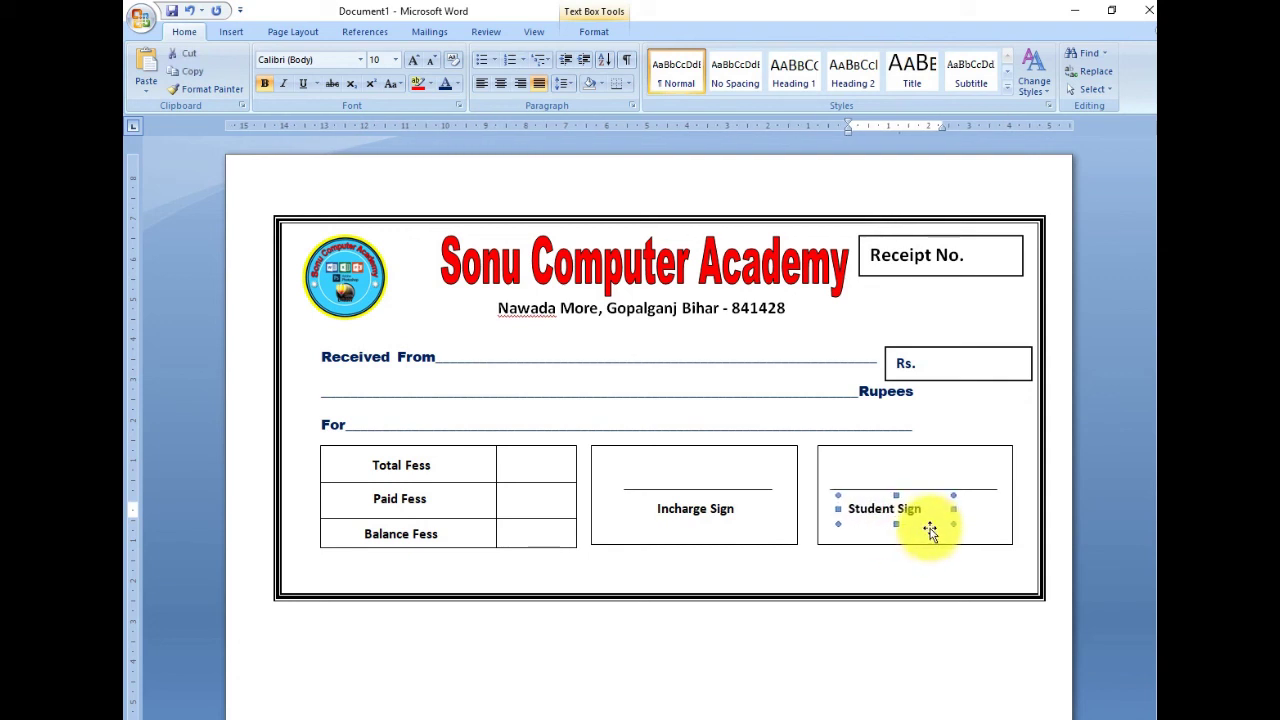
pyautogui.hotkey('ctrl', 'Right')
pyautogui.hotkey('ctrl', 'Right')
pyautogui.hotkey('ctrl', 'Right')
pyautogui.hotkey('ctrl', 'Right')
pyautogui.hotkey('ctrl', 'Right')
pyautogui.hotkey('ctrl', 'Right')
pyautogui.hotkey('ctrl', 'Right')
pyautogui.hotkey('ctrl', 'Right')
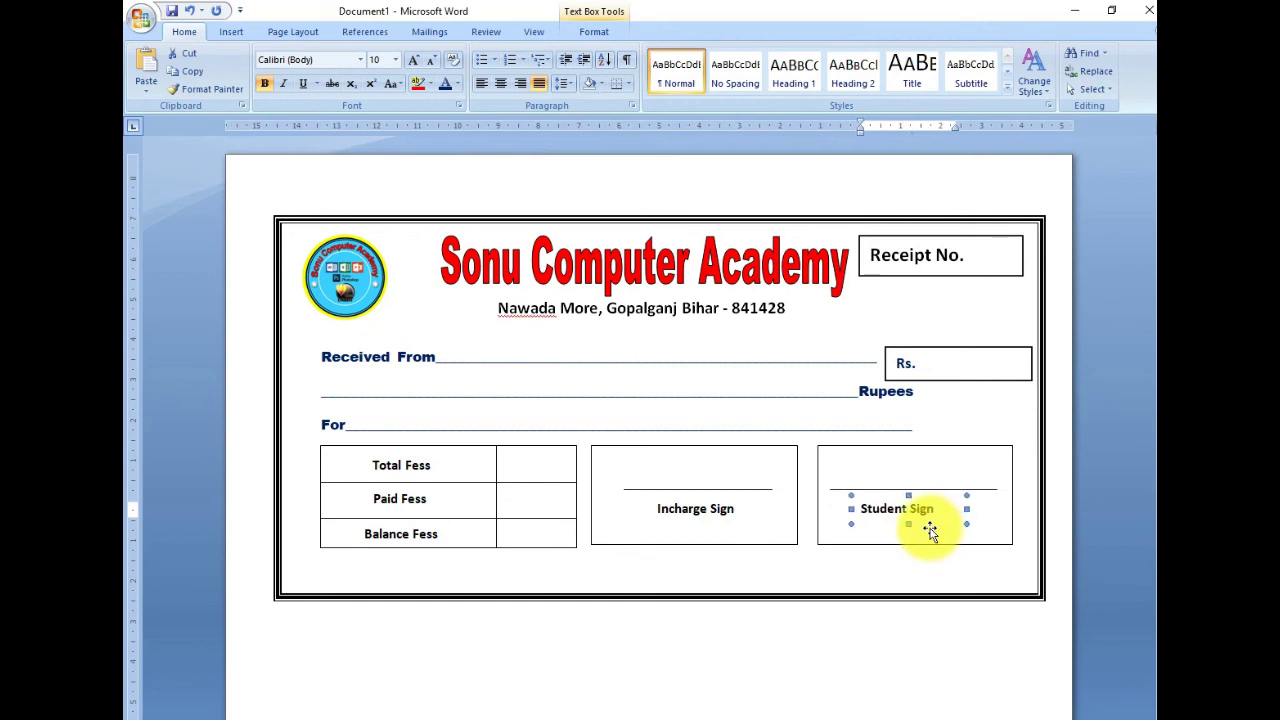
pyautogui.hotkey('ctrl', 'Right')
pyautogui.hotkey('ctrl', 'Right')
pyautogui.hotkey('ctrl', 'Right')
pyautogui.hotkey('ctrl', 'Right')
pyautogui.hotkey('ctrl', 'Right')
pyautogui.hotkey('ctrl', 'Right')
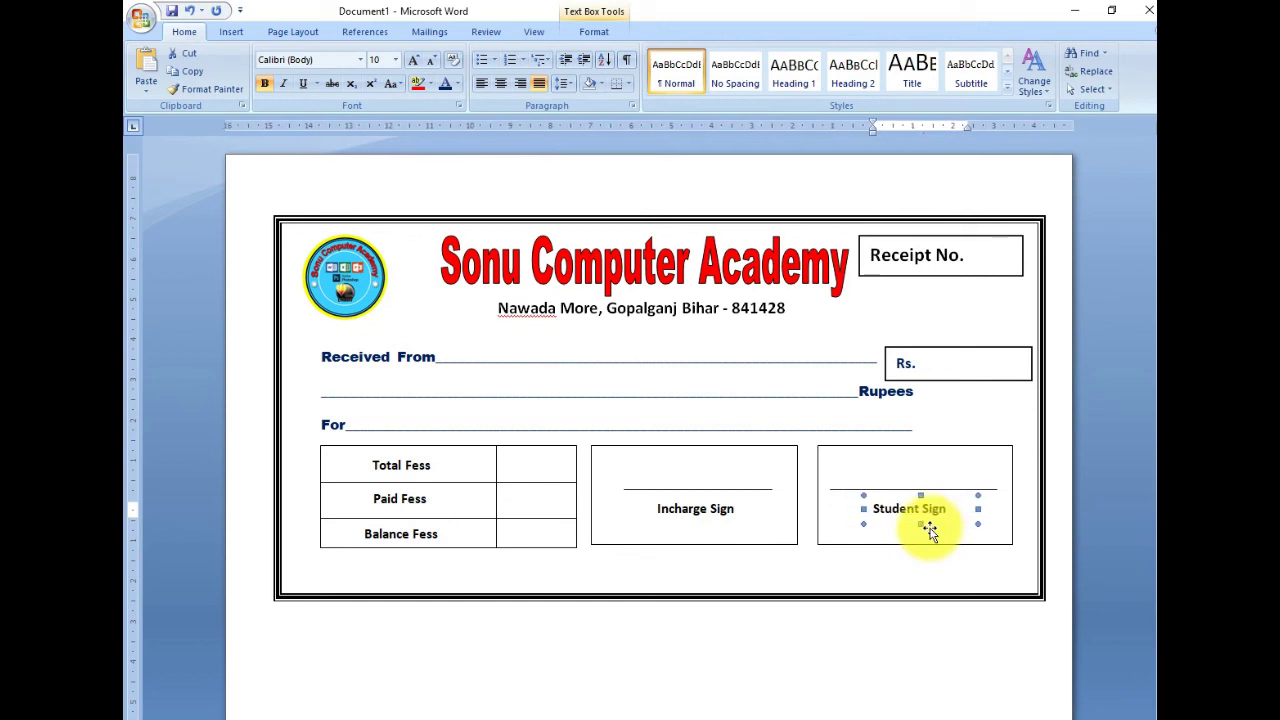
pyautogui.hotkey('ctrl', 'Right')
pyautogui.hotkey('ctrl', 'Right')
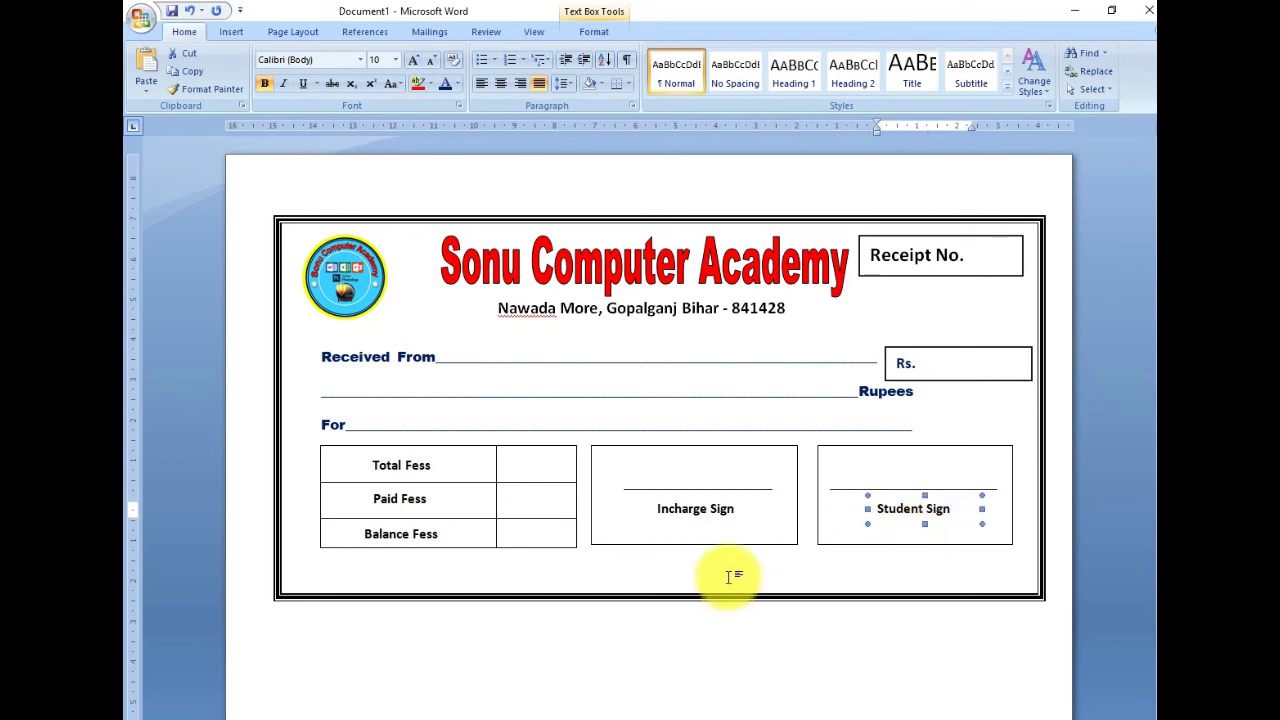
pyautogui.click(730, 575)
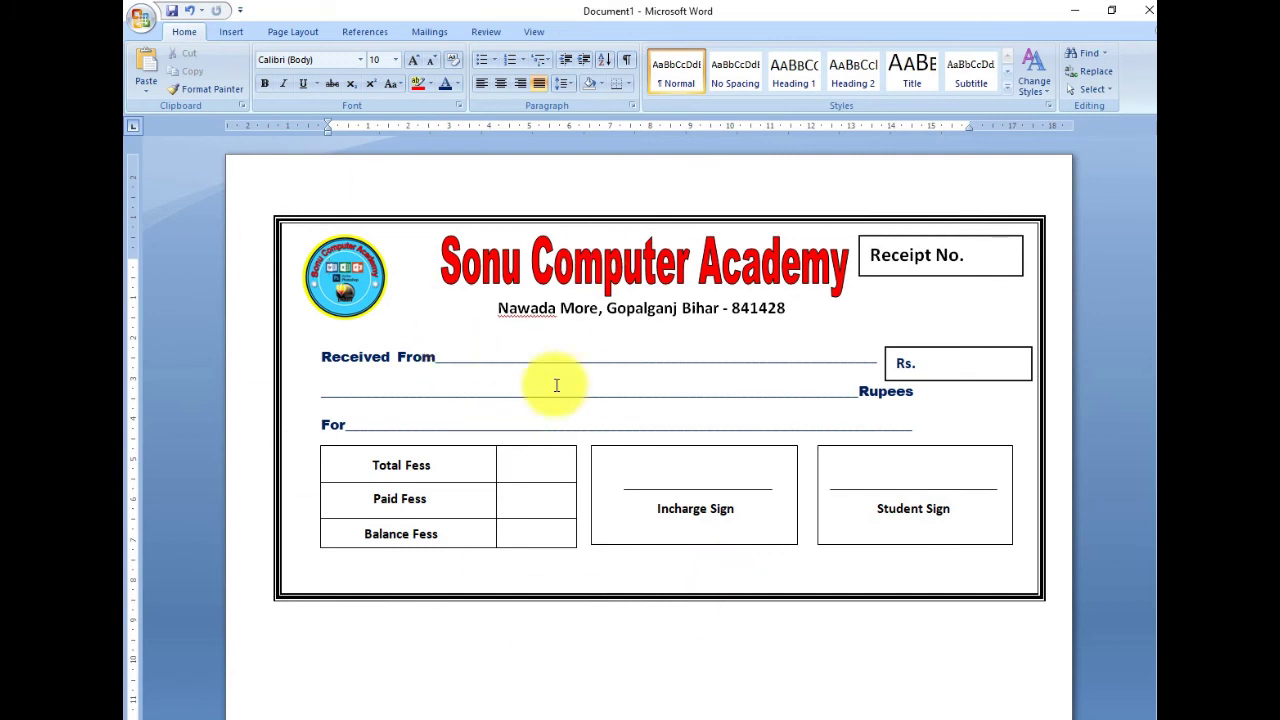